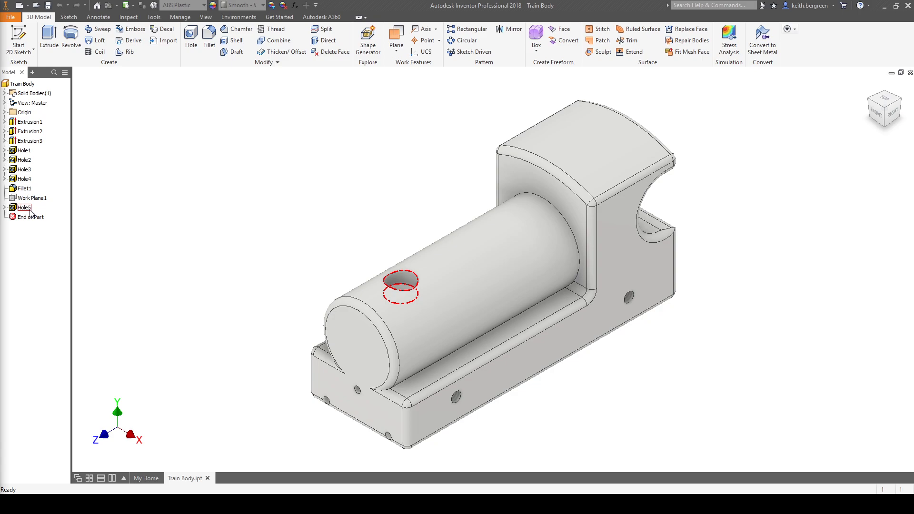
# Create a new part file and start a 2D sketch on the front XY plane
pyautogui.click(147, 478)
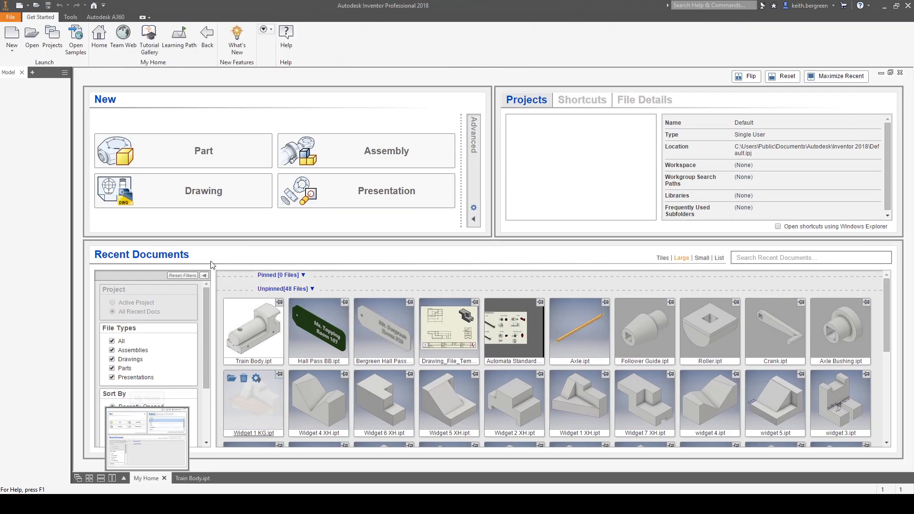
pyautogui.click(185, 150)
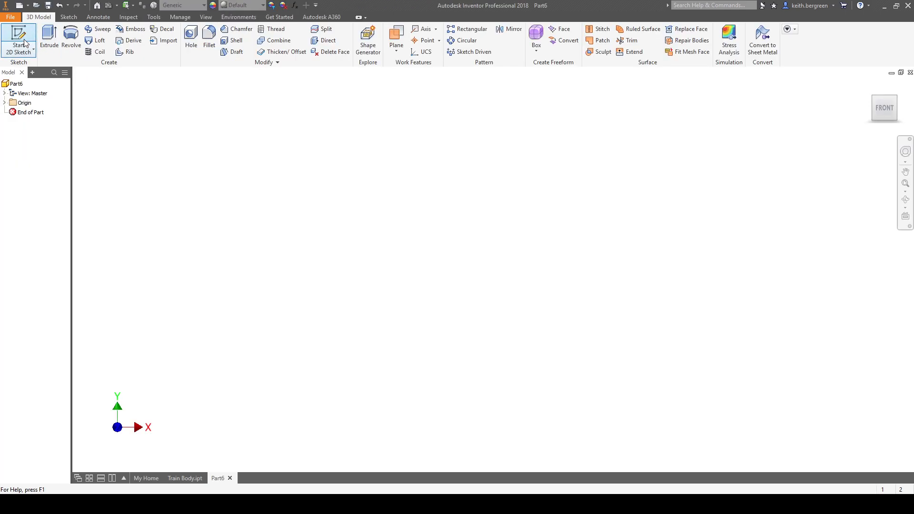
pyautogui.click(25, 43)
pyautogui.click(423, 141)
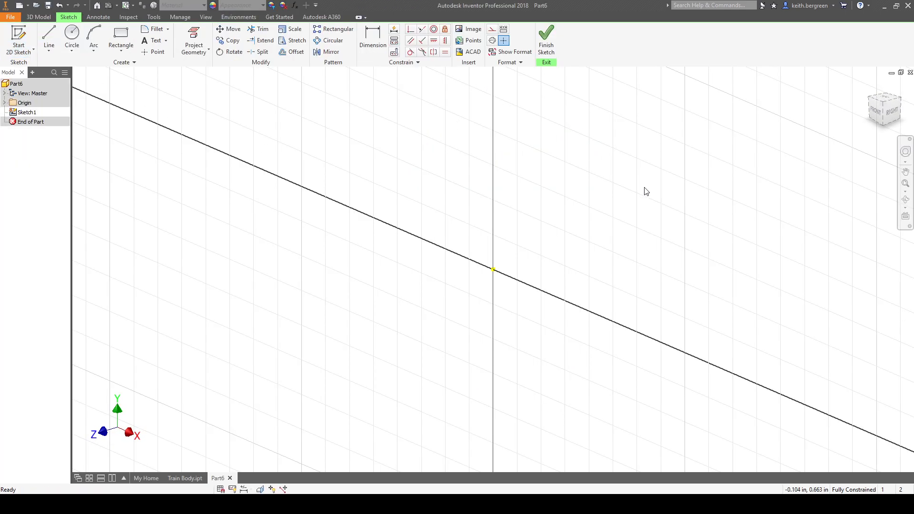
pyautogui.moveTo(503, 289); pyautogui.dragTo(498, 281, button='middle')
# Switch to the 8.1 MiniatureTrain PDF and examine the dimensions and notes of both Train Body views
pyautogui.hotkey('alt', 'Tab')
pyautogui.scroll(1, 406, 348)
pyautogui.scroll(4, 406, 348)
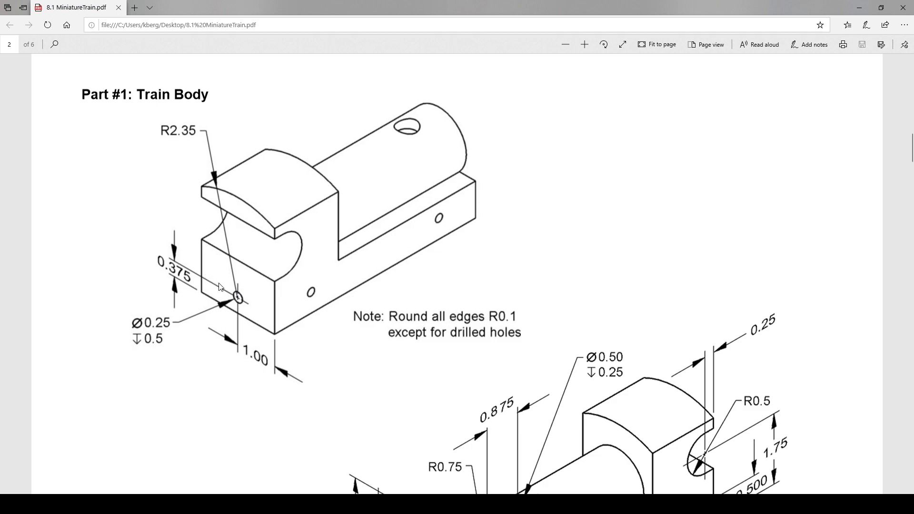
pyautogui.scroll(-2, 430, 341)
pyautogui.scroll(-4, 430, 341)
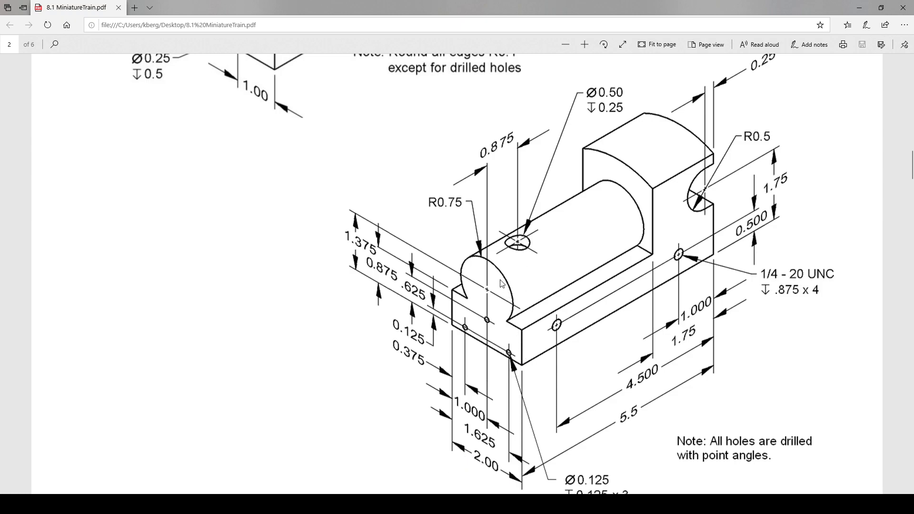
pyautogui.scroll(5, 478, 339)
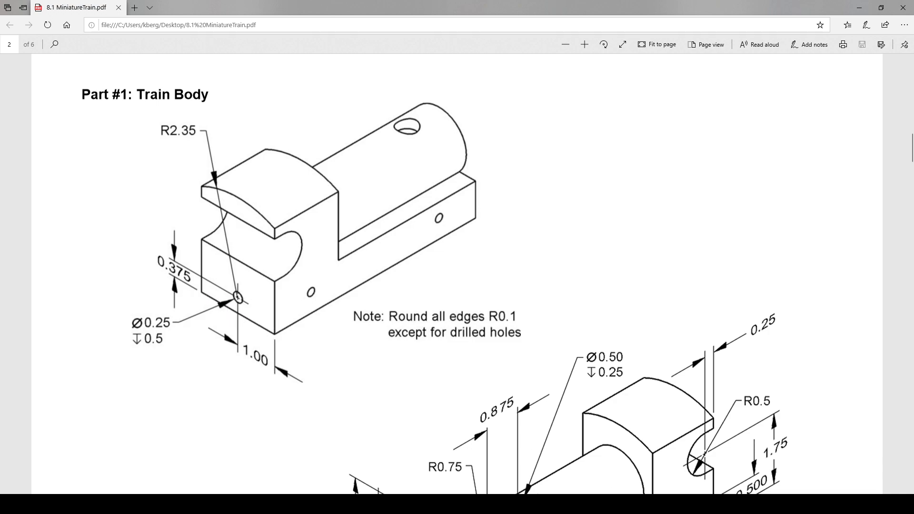
# Switch back to Inventor and sketch a horizontal 2 in line starting at the origin
pyautogui.hotkey('alt', 'Tab')
pyautogui.click(49, 40)
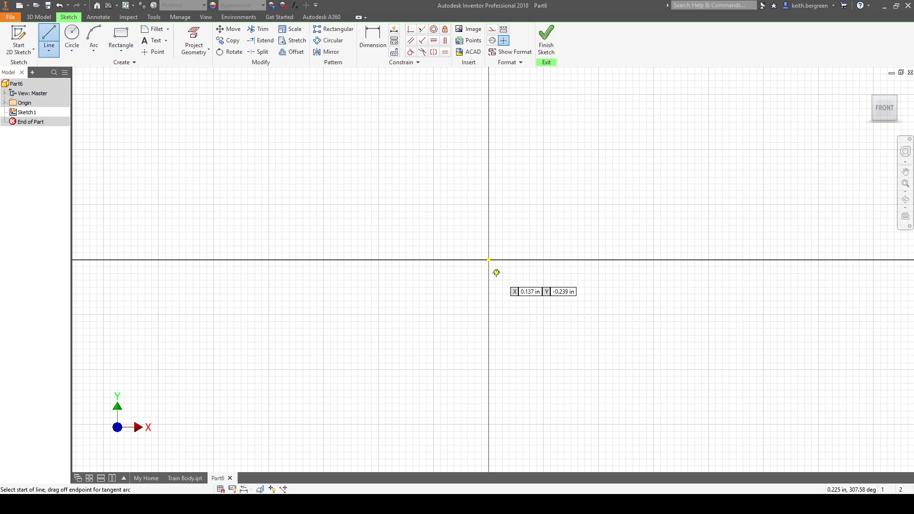
pyautogui.scroll(-3, 488, 260)
pyautogui.click(470, 243)
pyautogui.write('2')
pyautogui.press('Tab')
pyautogui.scroll(3, 592, 289)
pyautogui.moveTo(699, 292); pyautogui.dragTo(322, 316, button='middle')
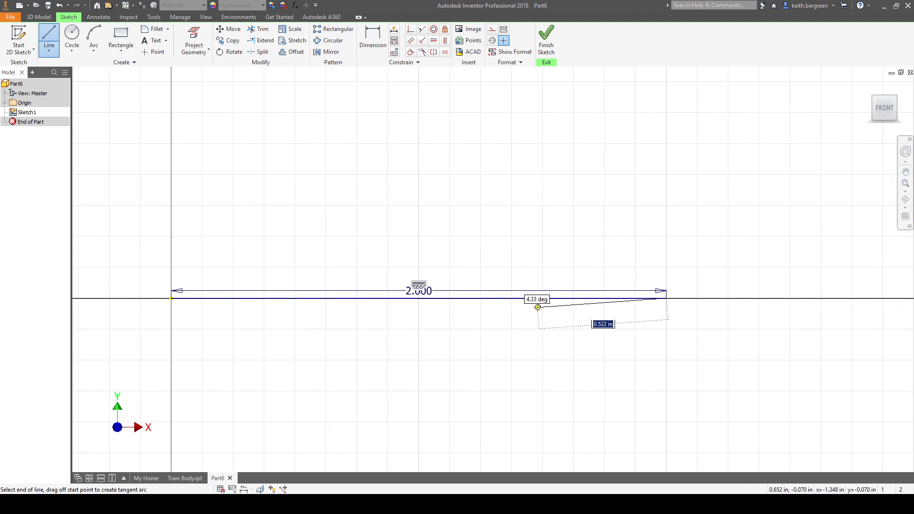
pyautogui.press('Escape')
# Place a sketch point about 0.14 in directly above the midpoint of the base line
pyautogui.hotkey('alt', 'Tab')
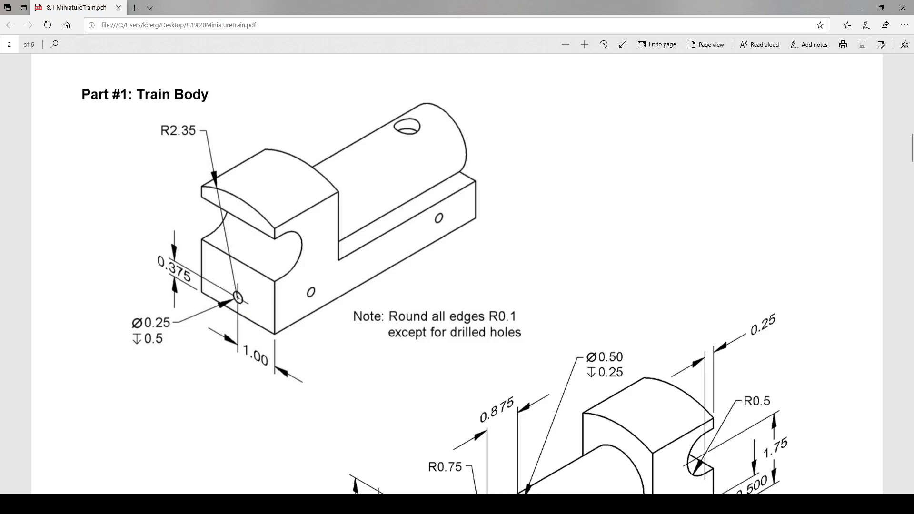
pyautogui.hotkey('alt', 'Tab')
pyautogui.click(148, 52)
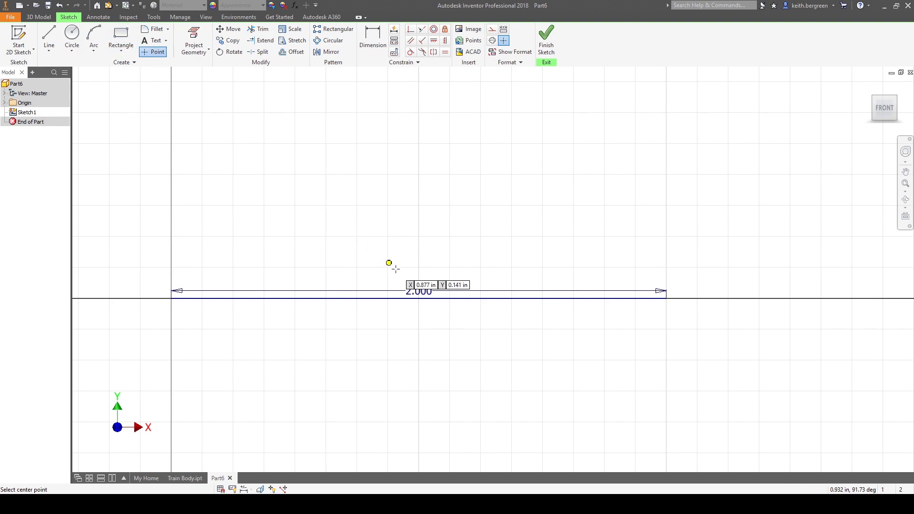
pyautogui.click(418, 262)
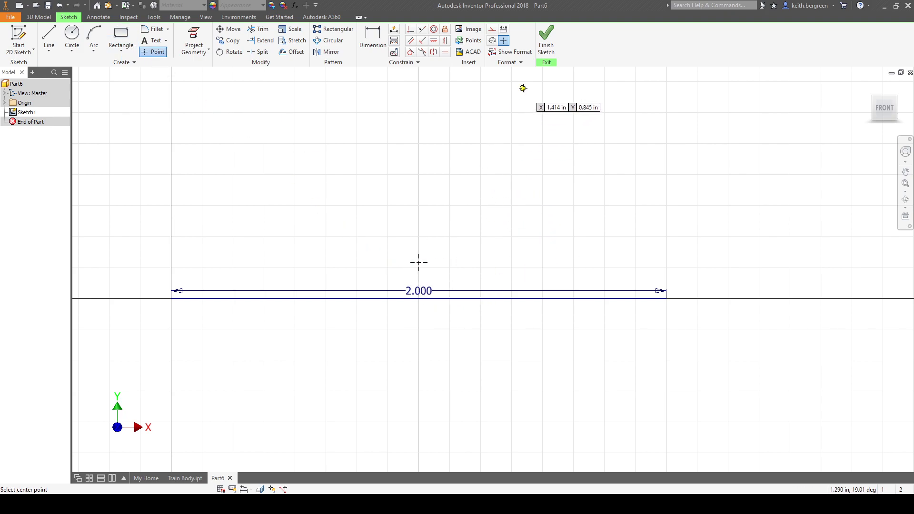
pyautogui.click(552, 53)
# Dimension the sketch point's vertical distance from the base line as 0.375 in
pyautogui.press('d')
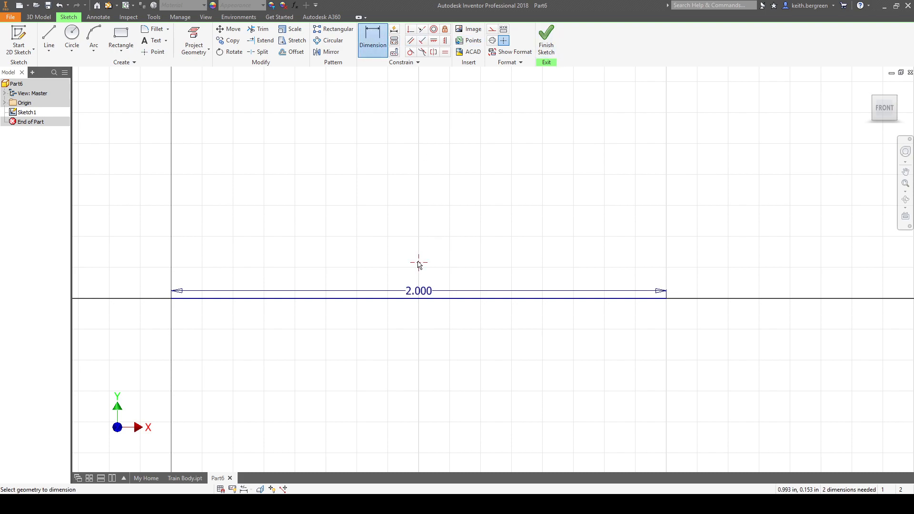
pyautogui.click(399, 298)
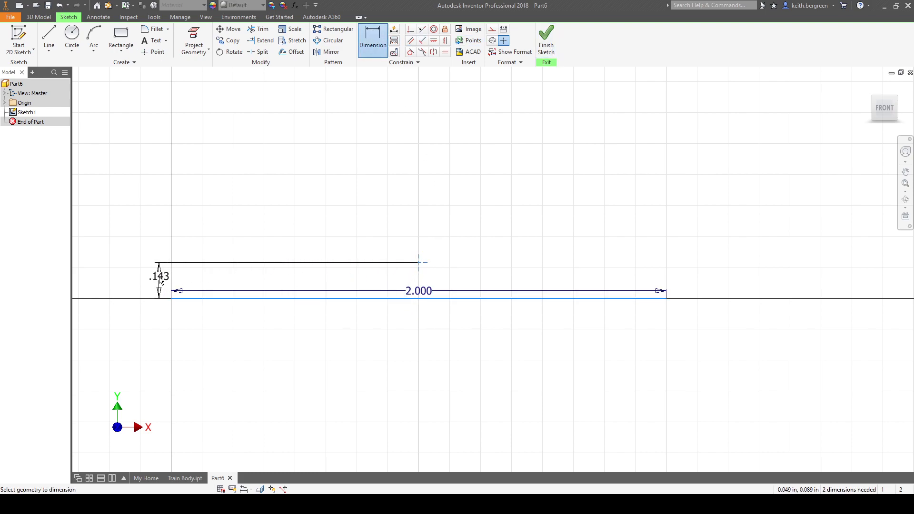
pyautogui.click(152, 282)
pyautogui.write('.375')
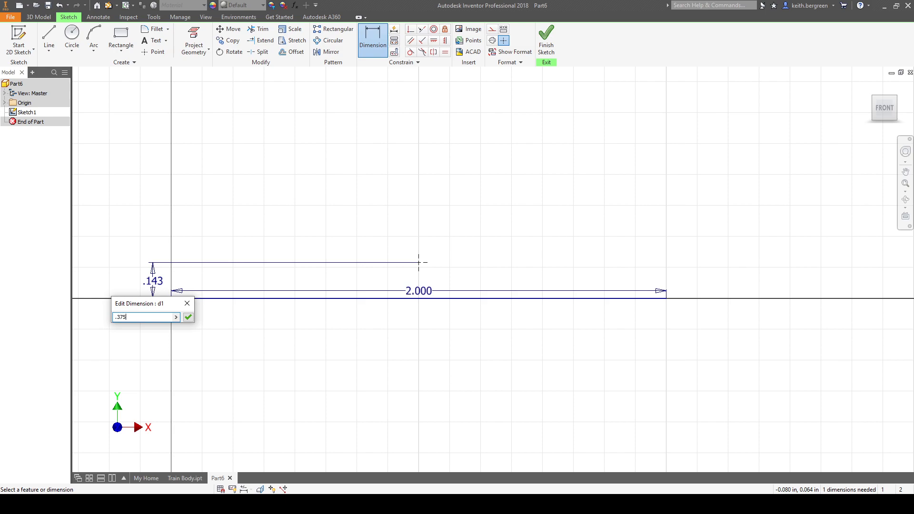
pyautogui.press('Return')
pyautogui.press('Escape')
# Draw a circle centered on the sketch point with a diameter of 2.35*2 in
pyautogui.scroll(3, 487, 231)
pyautogui.moveTo(537, 193)
pyautogui.mouseDown(button='middle')
pyautogui.moveTo(460, 315)
pyautogui.moveTo(443, 269)
pyautogui.moveTo(412, 228)
pyautogui.mouseUp(button='middle')
pyautogui.scroll(2, 459, 315)
pyautogui.scroll(-3, 443, 269)
pyautogui.click(72, 38)
pyautogui.click(384, 280)
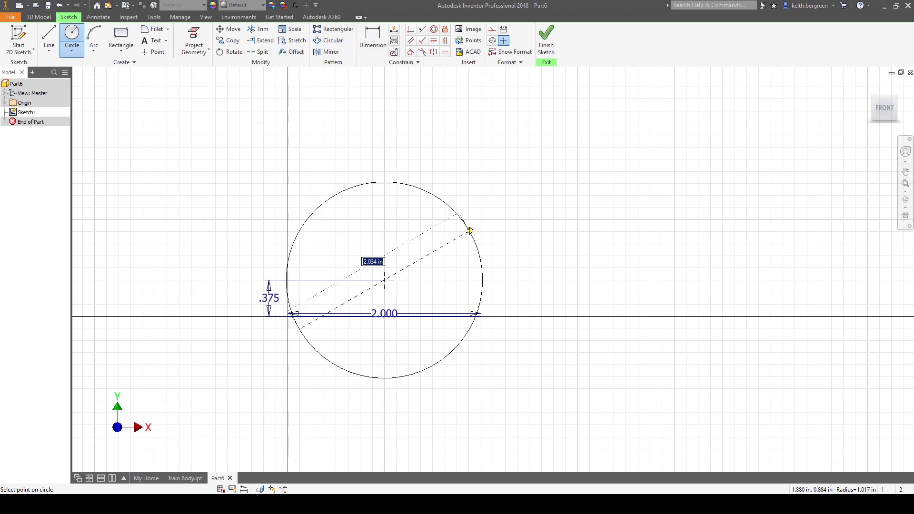
pyautogui.write('2.35')
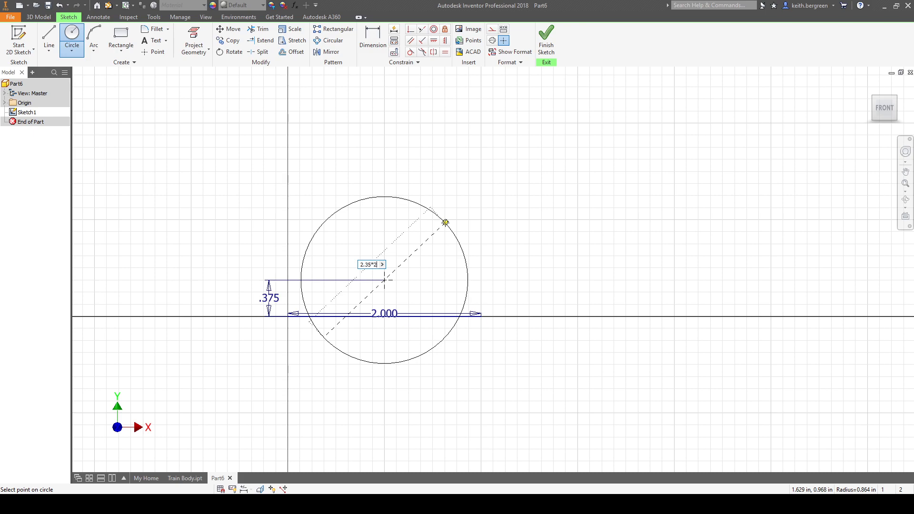
pyautogui.write('*2')
pyautogui.press('Return')
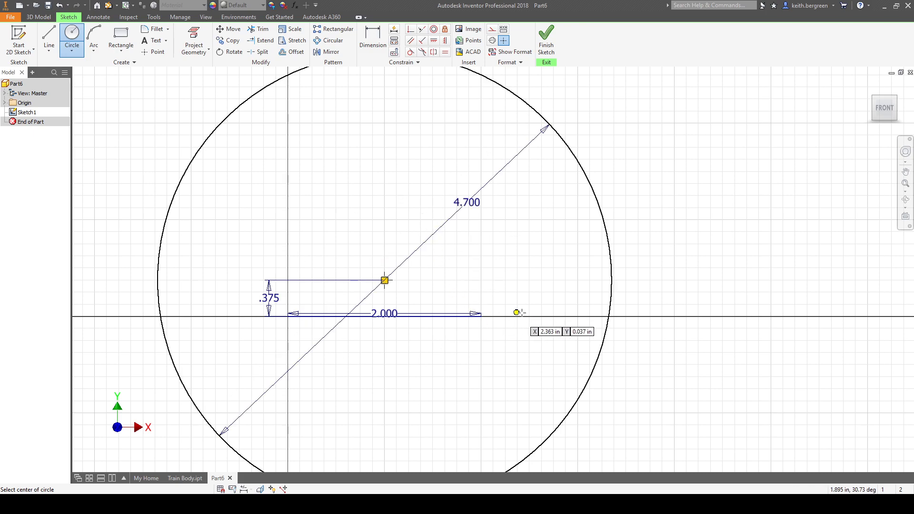
pyautogui.moveTo(536, 240)
pyautogui.mouseDown(button='middle')
pyautogui.moveTo(508, 285)
pyautogui.moveTo(514, 297)
pyautogui.mouseUp(button='middle')
pyautogui.press('Escape')
pyautogui.moveTo(466, 264); pyautogui.dragTo(471, 232, button='middle')
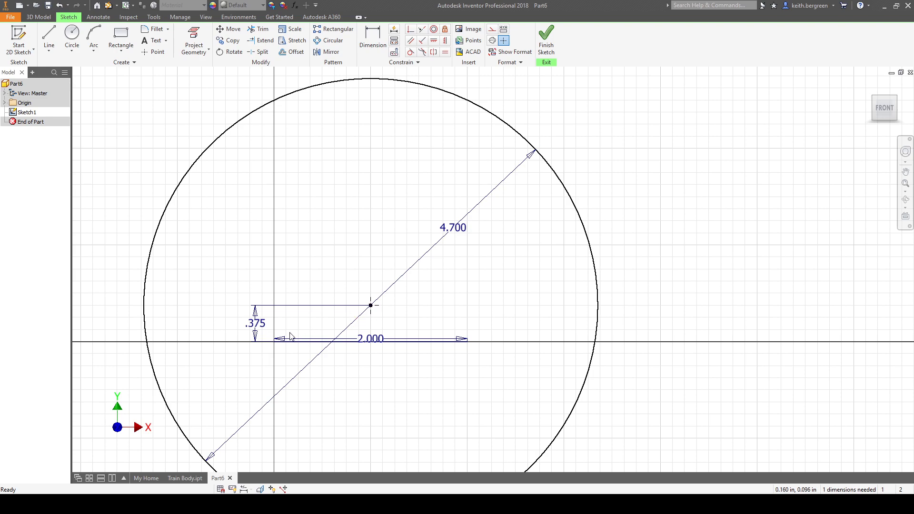
# Draw vertical lines from both ends of the base line up to the circle
pyautogui.click(50, 38)
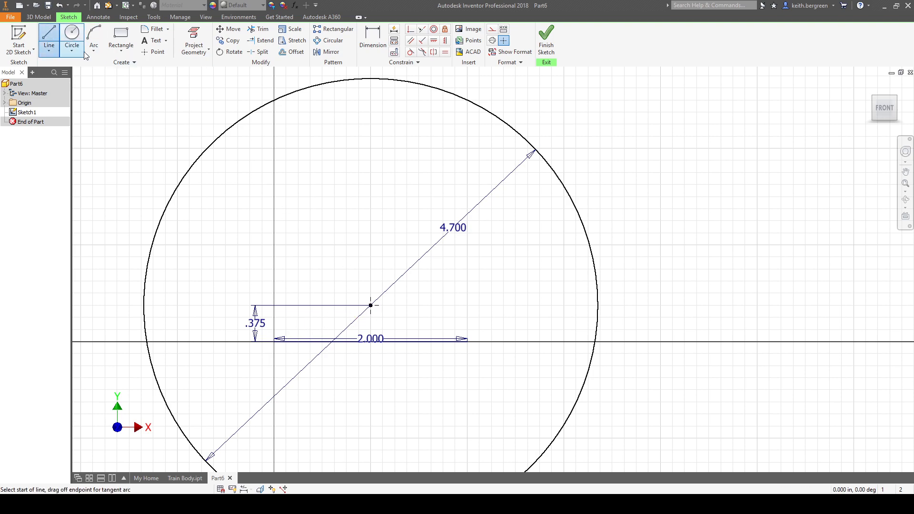
pyautogui.click(274, 341)
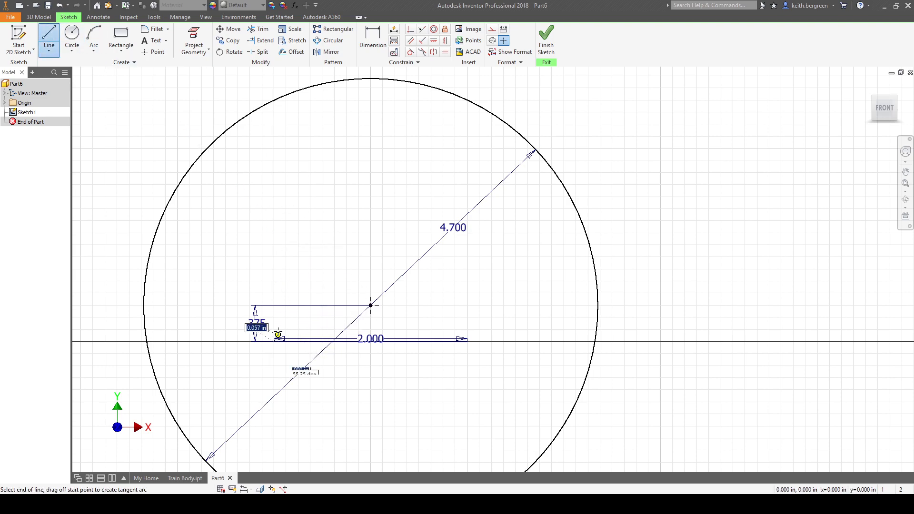
pyautogui.doubleClick(274, 100)
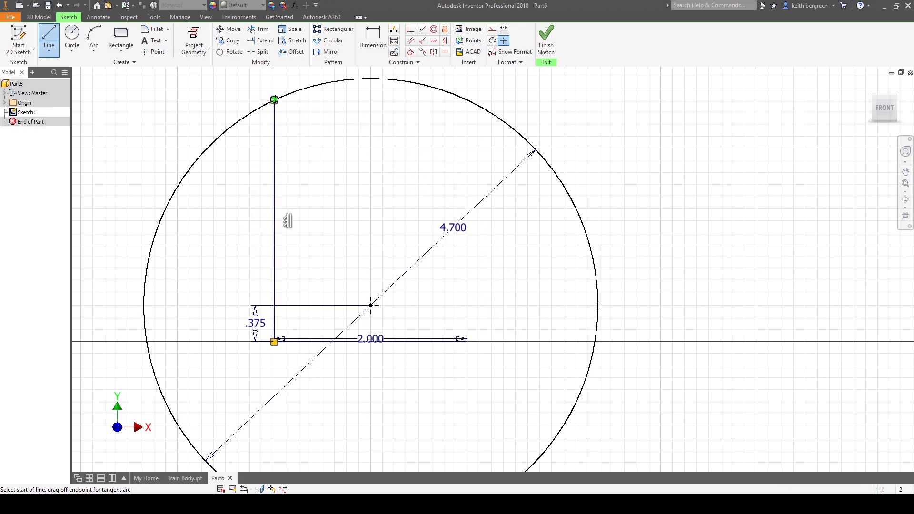
pyautogui.click(468, 341)
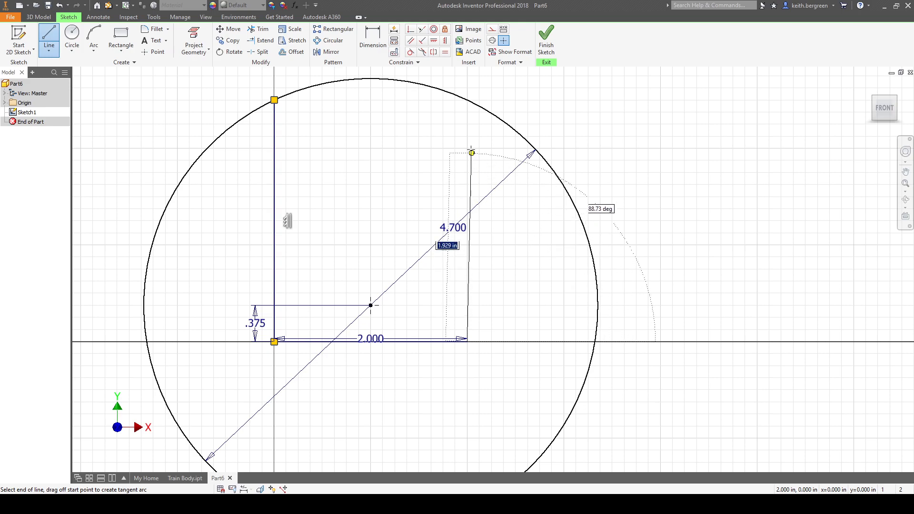
pyautogui.click(467, 99)
pyautogui.press('Escape')
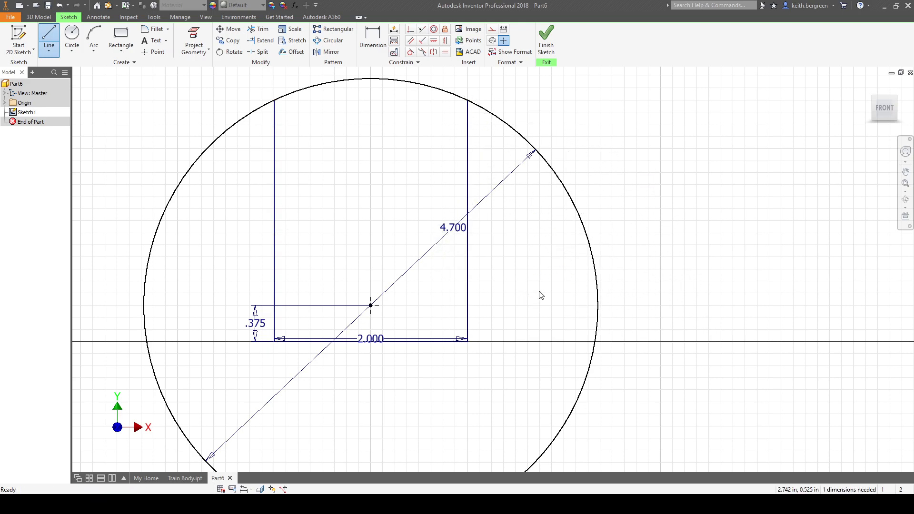
# Trim away the part of the circle outside the two vertical lines, keeping the upper arc, and finish the sketch
pyautogui.moveTo(544, 285); pyautogui.dragTo(538, 271, button='middle')
pyautogui.moveTo(379, 147); pyautogui.dragTo(380, 152, button='middle')
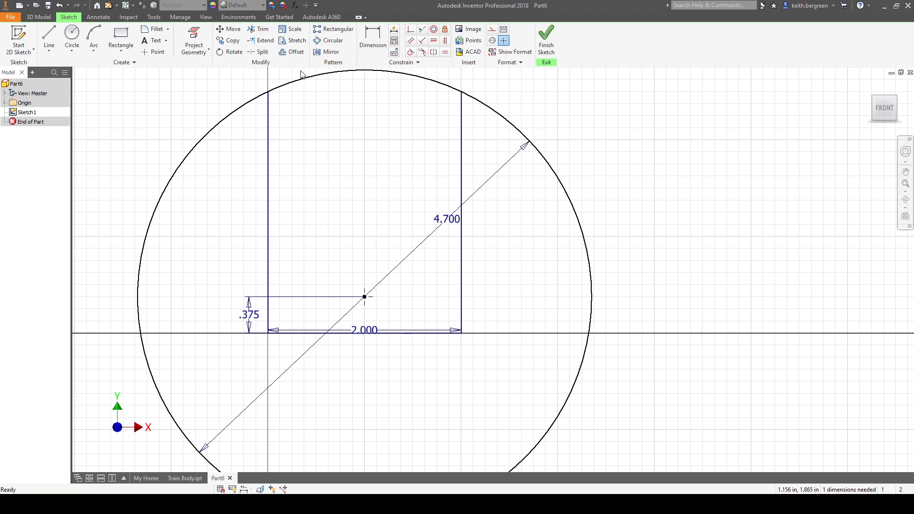
pyautogui.click(262, 29)
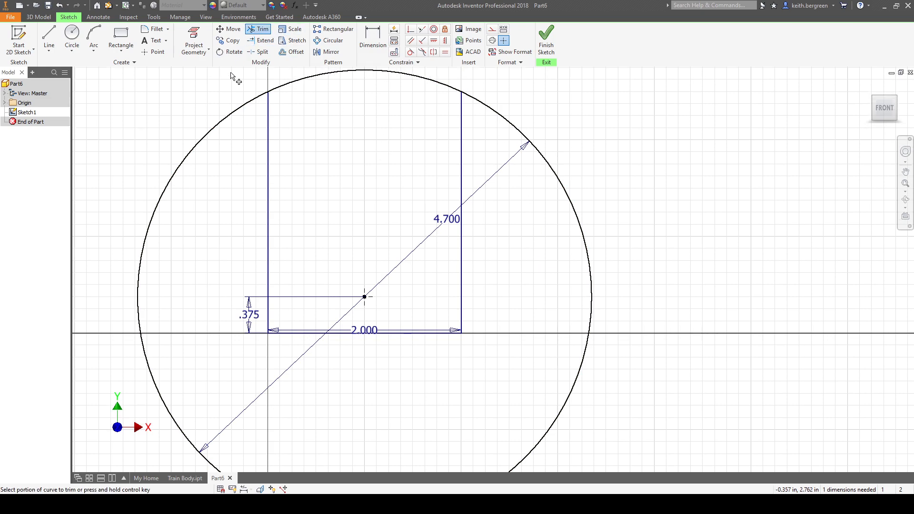
pyautogui.click(233, 115)
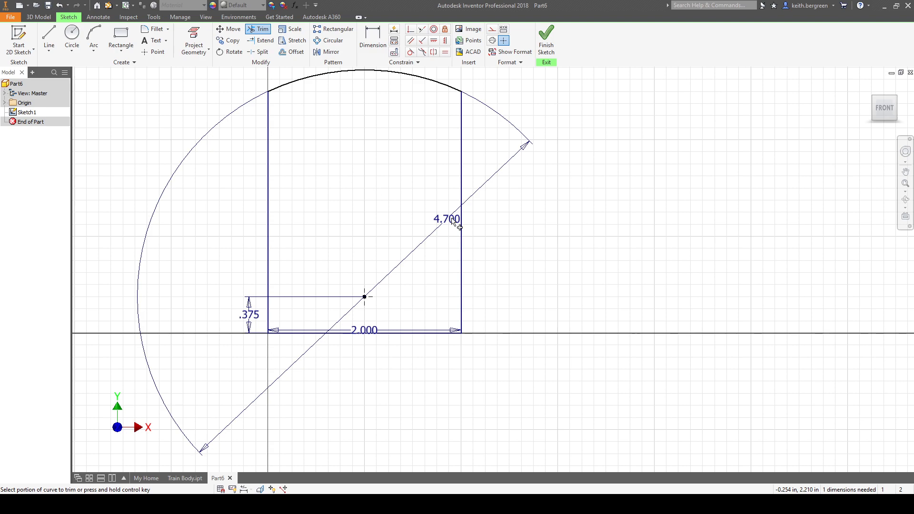
pyautogui.moveTo(579, 244); pyautogui.dragTo(551, 271, button='middle')
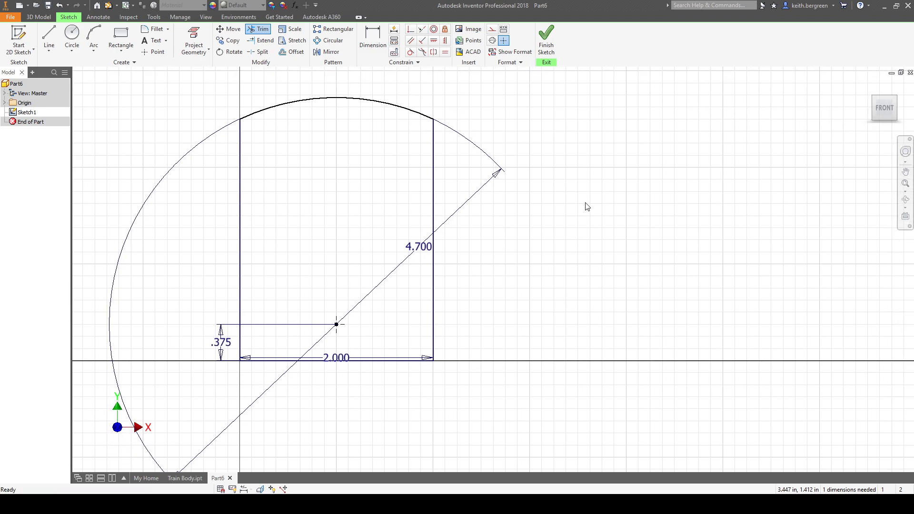
pyautogui.click(546, 39)
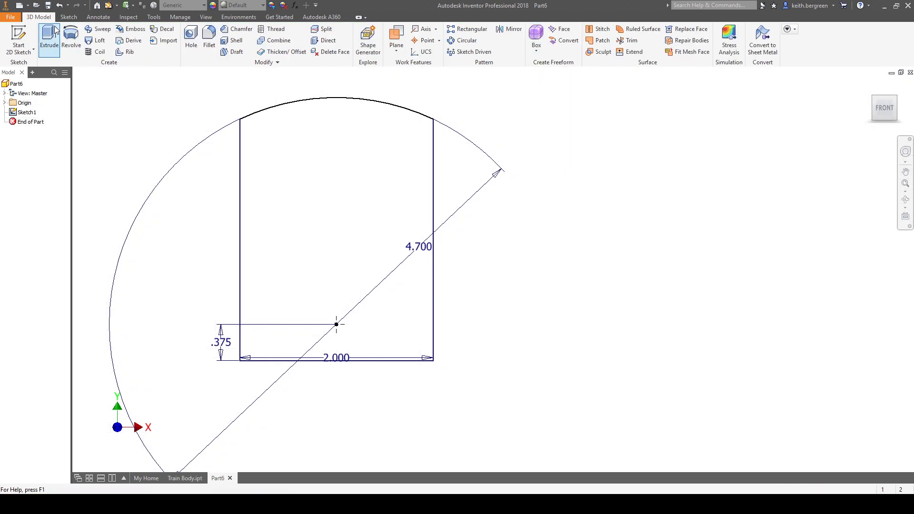
# Extrude the arched cab profile 1.75 in, the cab length given in the Train Body drawing
pyautogui.click(50, 28)
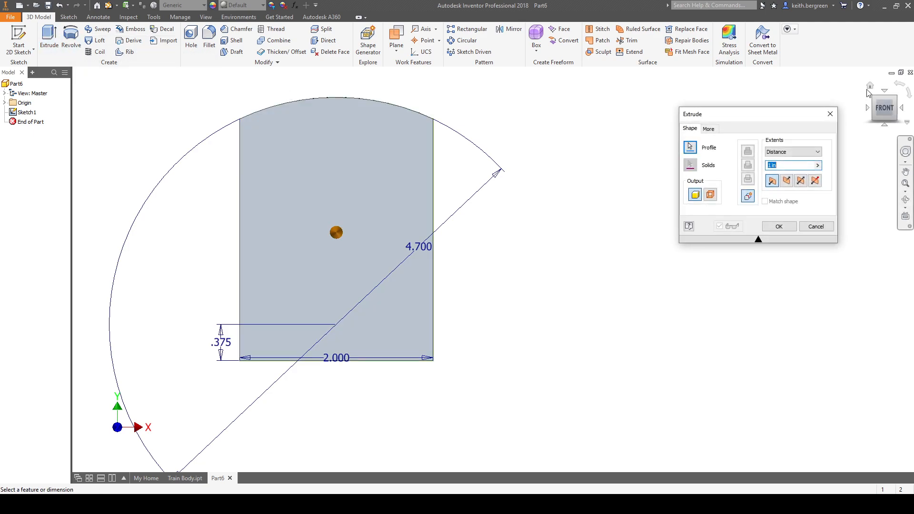
pyautogui.click(895, 99)
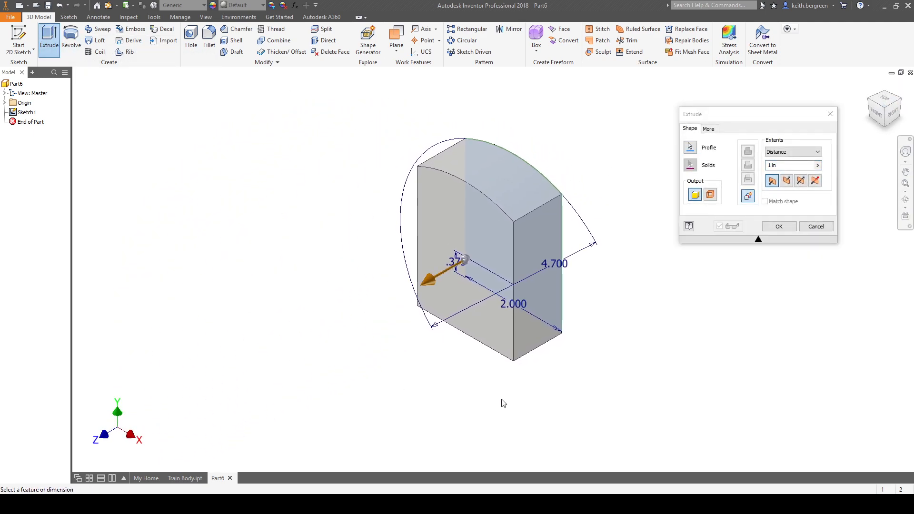
pyautogui.hotkey('alt', 'Tab')
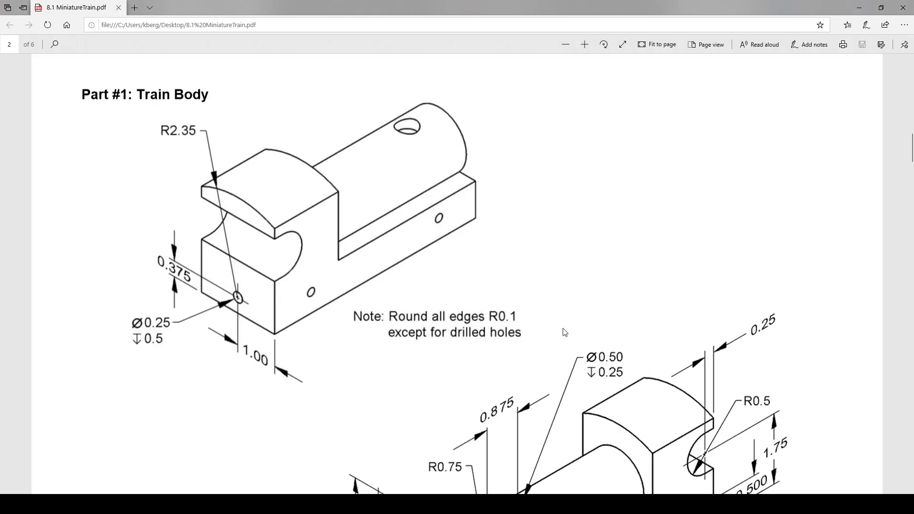
pyautogui.scroll(-5, 566, 329)
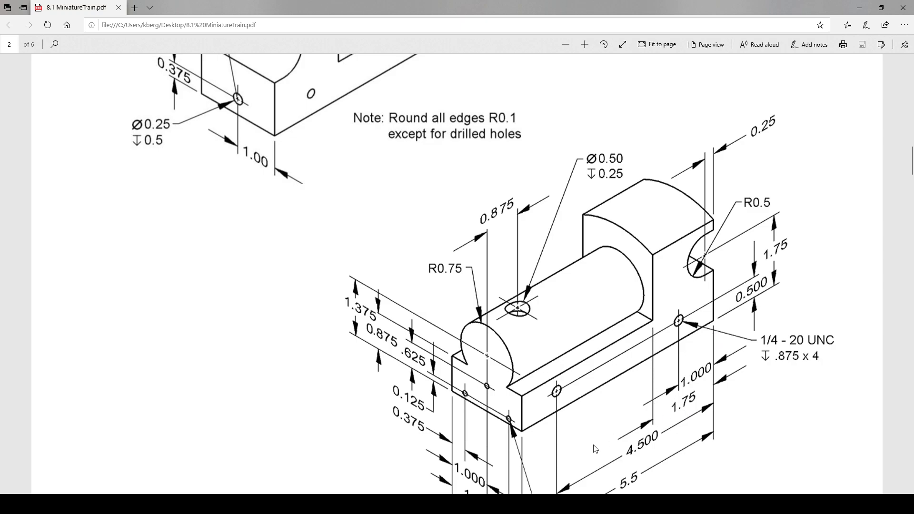
pyautogui.click(578, 504)
pyautogui.click(764, 166)
pyautogui.write('1.75')
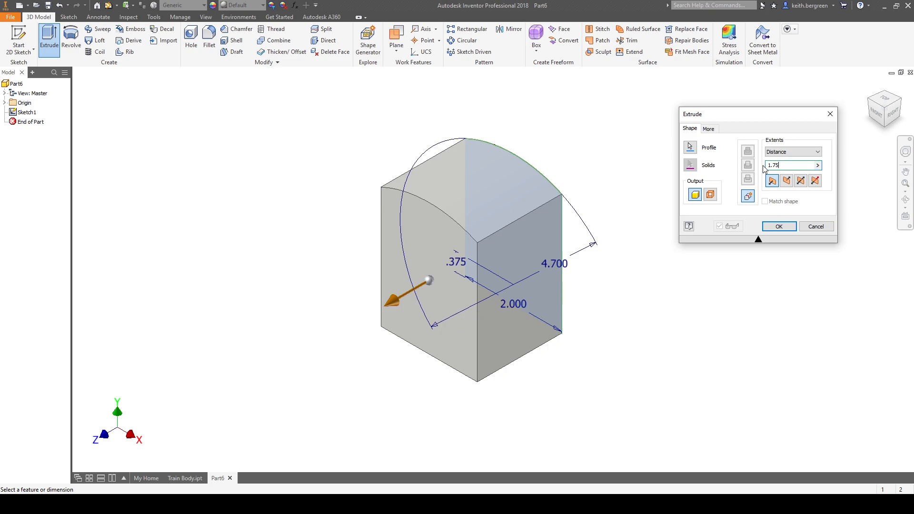
pyautogui.press('Return')
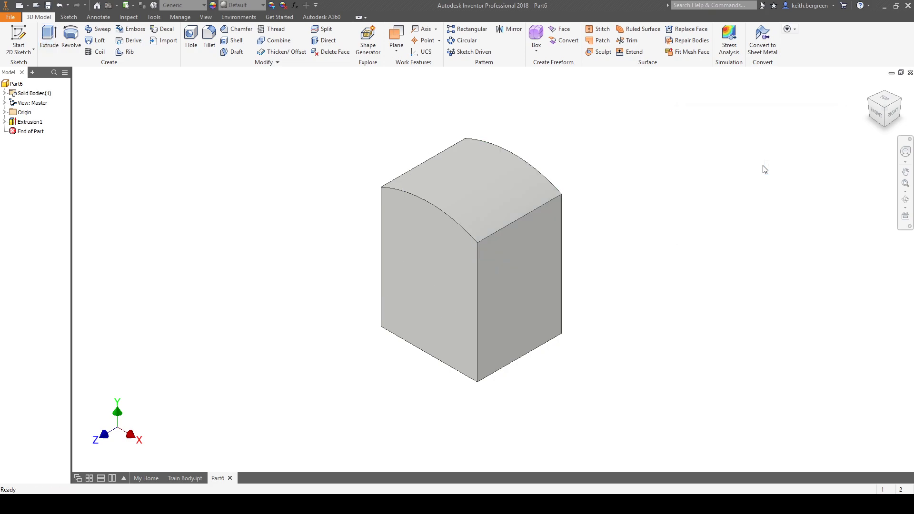
pyautogui.moveTo(668, 308); pyautogui.dragTo(688, 286, button='middle')
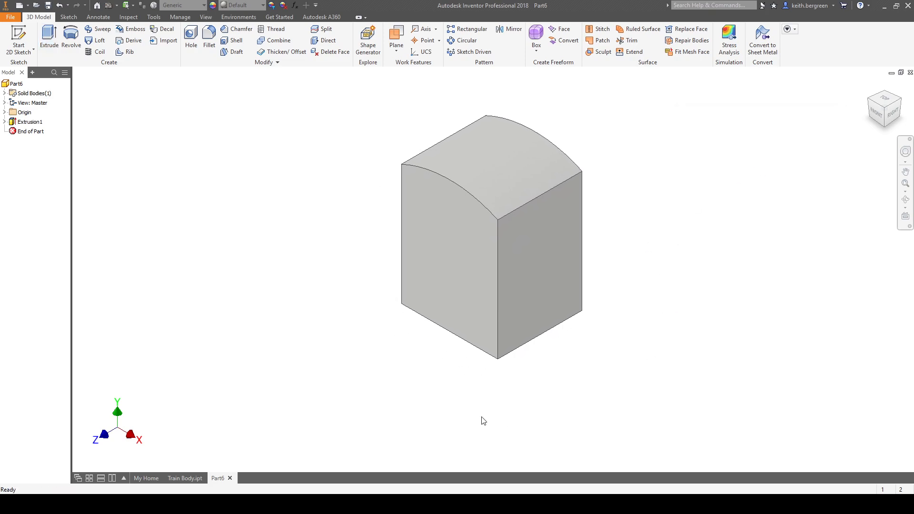
# Start a sketch on the cab's arched front face and check the body's front profile dimensions in the MiniatureTrain PDF
pyautogui.click(438, 270)
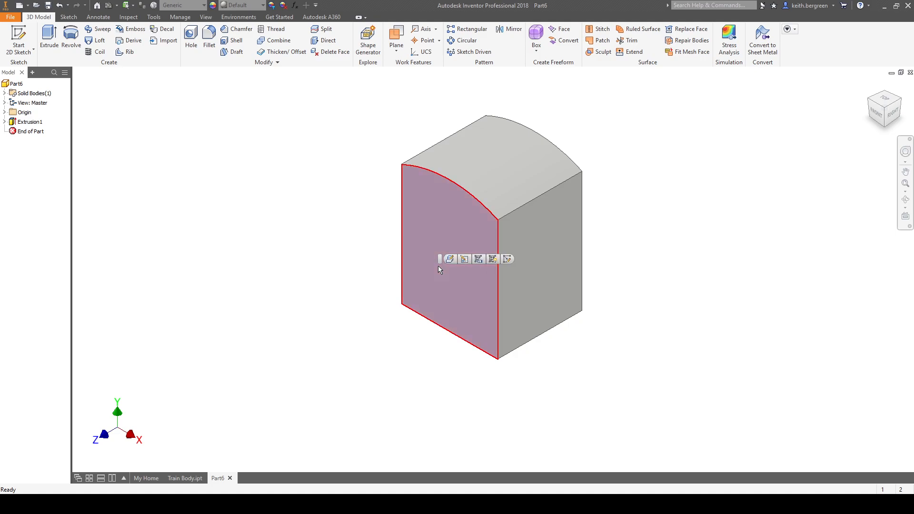
pyautogui.click(507, 258)
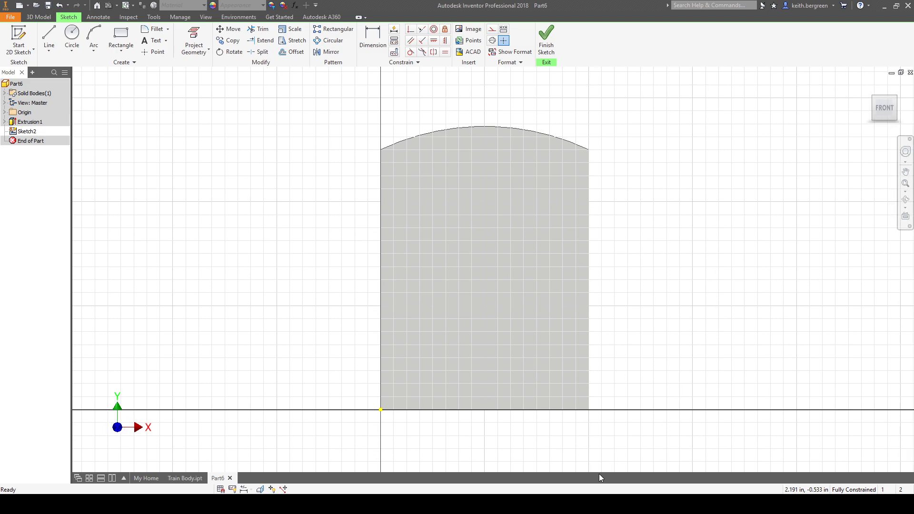
pyautogui.hotkey('alt', 'Tab')
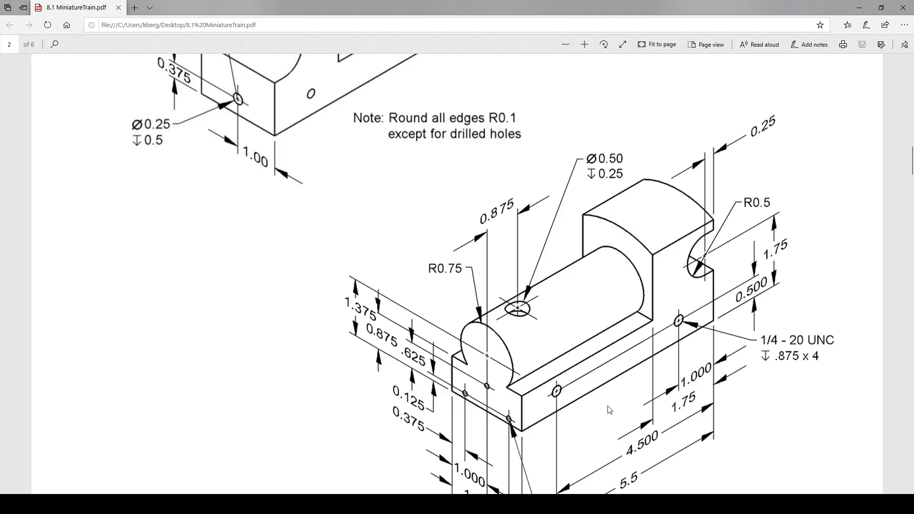
pyautogui.scroll(-3, 611, 391)
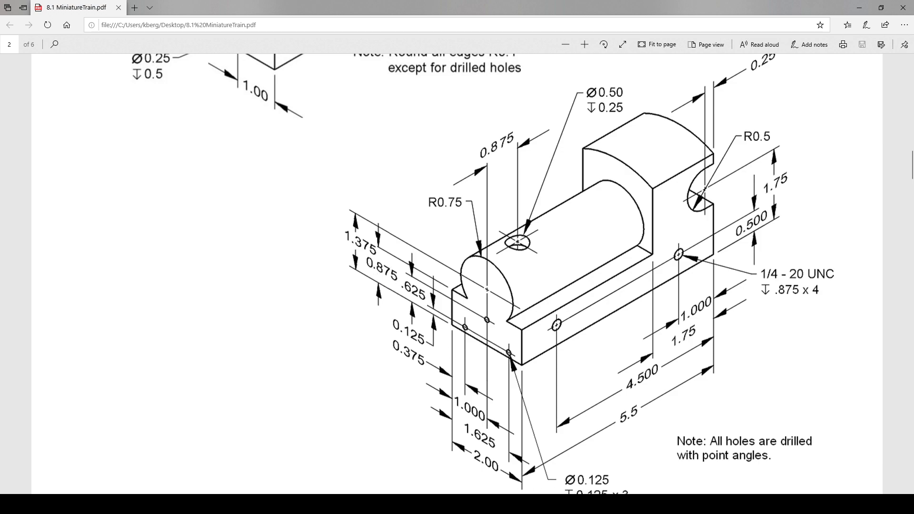
pyautogui.moveTo(495, 503)
pyautogui.click(513, 456)
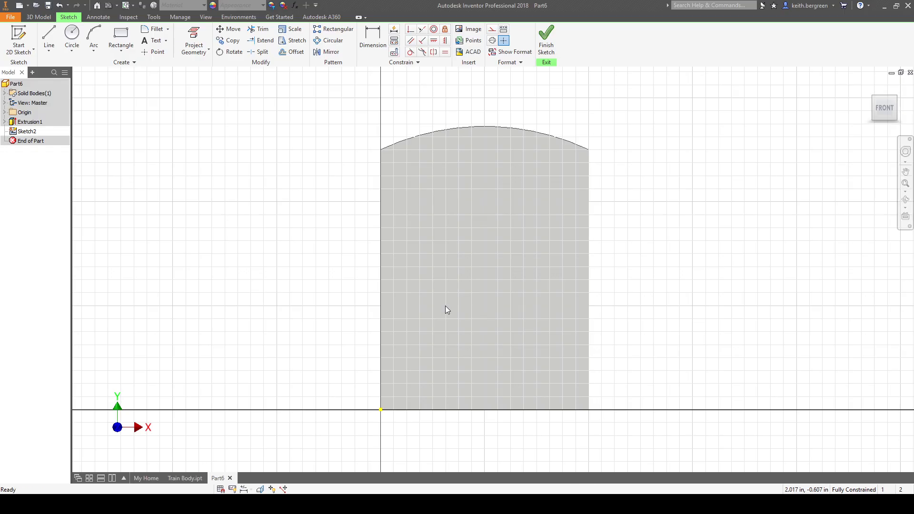
# Draw a rectangle from the face's lower origin corner across its full width with a height of 0.875 in
pyautogui.click(119, 39)
pyautogui.click(380, 409)
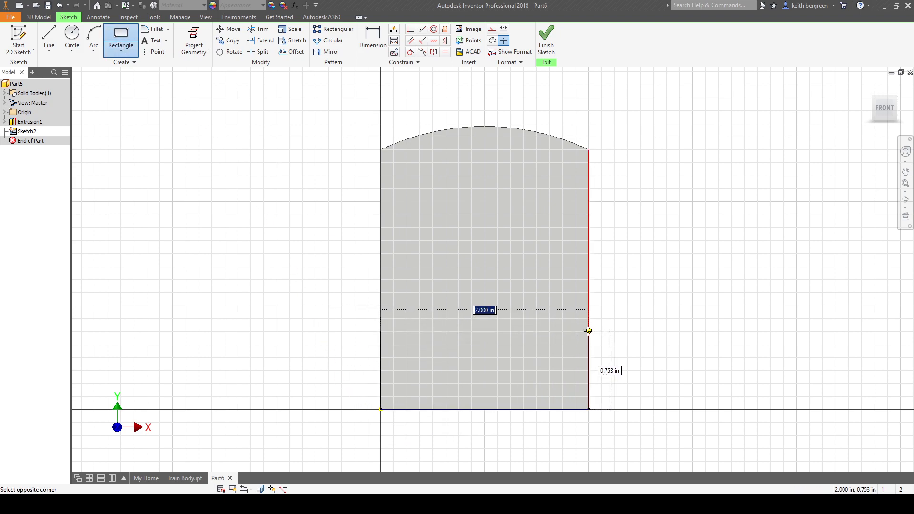
pyautogui.press('Tab')
pyautogui.write('0')
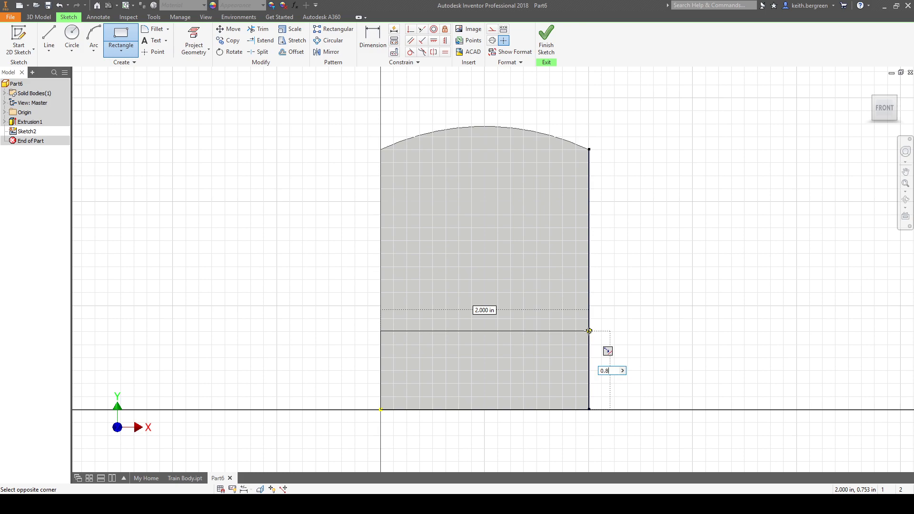
pyautogui.write('.875')
pyautogui.press('Tab')
pyautogui.press('Return')
pyautogui.press('Escape')
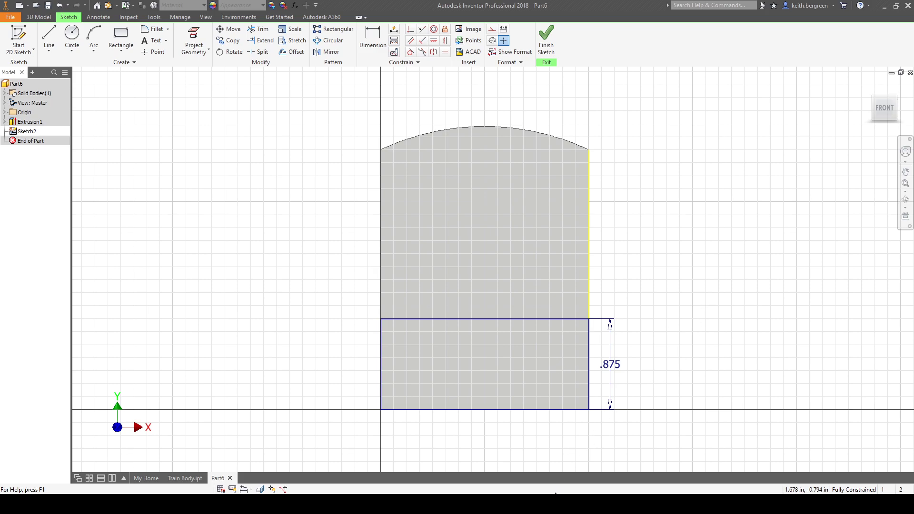
pyautogui.hotkey('alt', 'Tab')
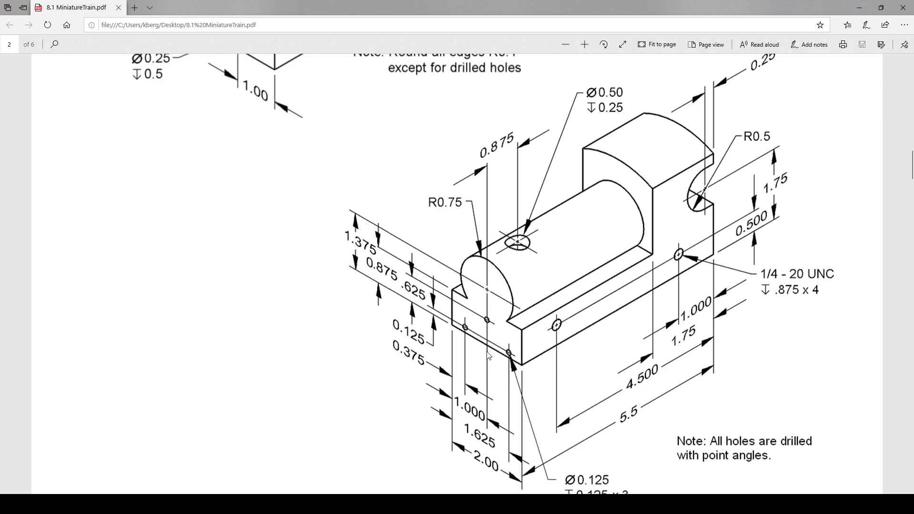
pyautogui.click(497, 504)
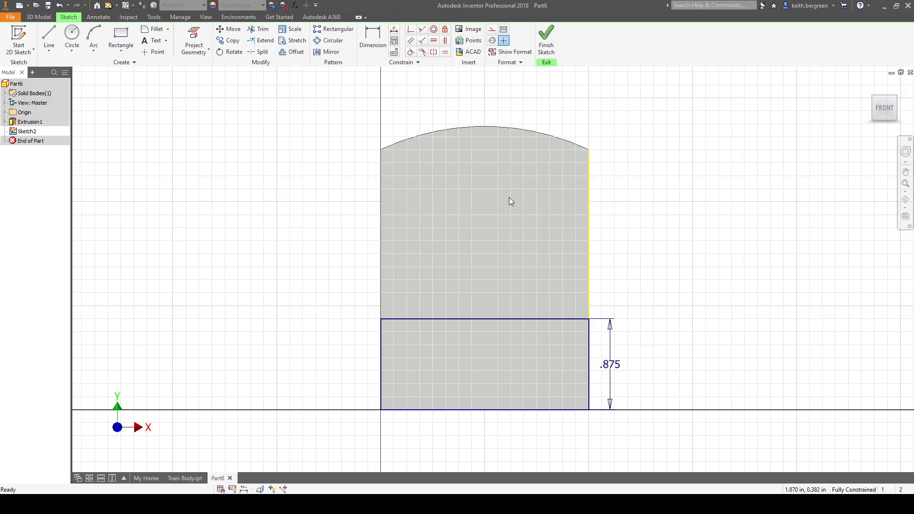
pyautogui.click(72, 35)
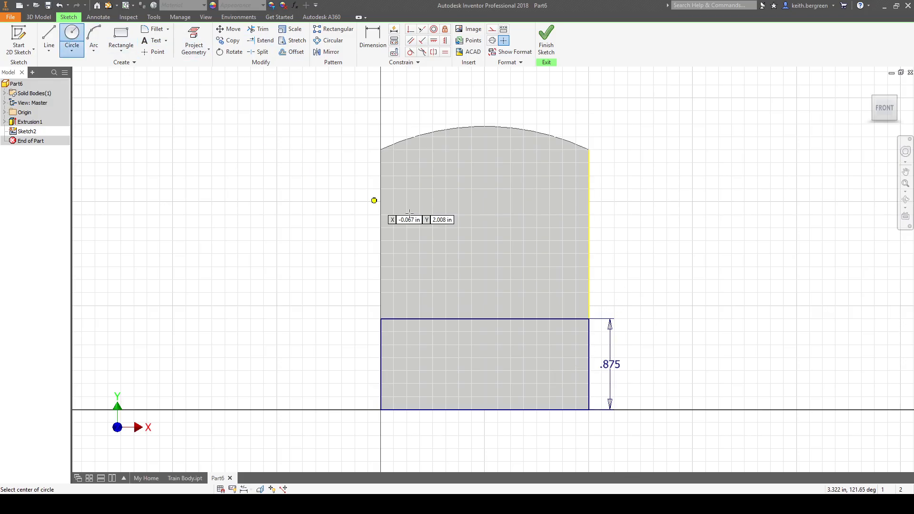
pyautogui.click(484, 279)
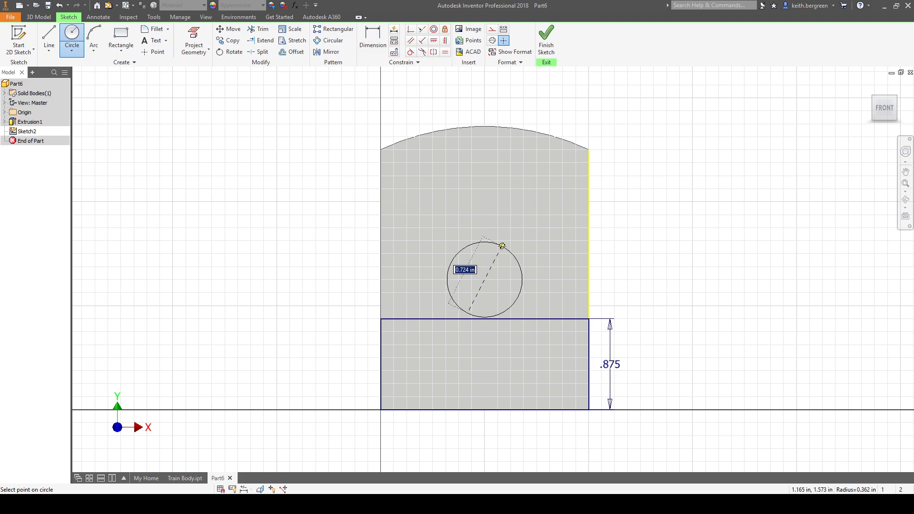
pyautogui.press('Escape')
# Check the drawing again and draw a circle of diameter 0.75*2 in, centered across the face about 1.37 in above its base
pyautogui.hotkey('alt', 'Tab')
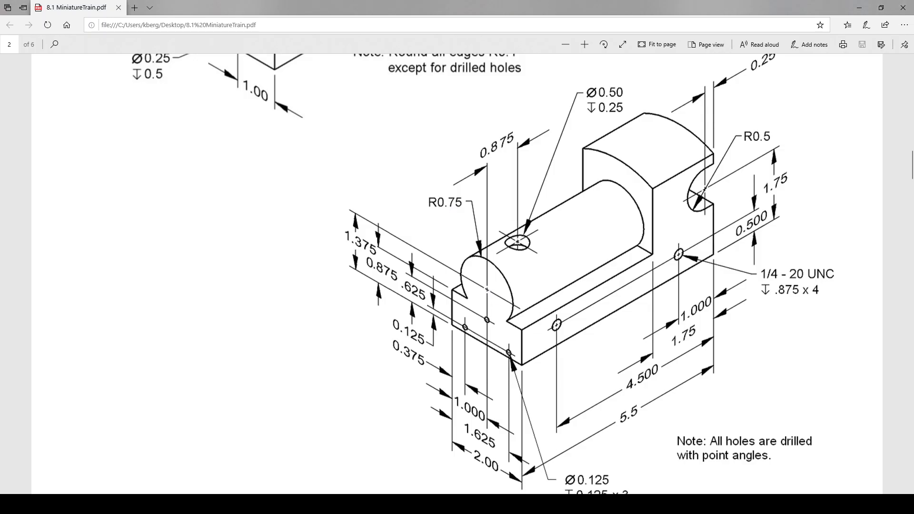
pyautogui.hotkey('alt', 'Tab')
pyautogui.click(72, 40)
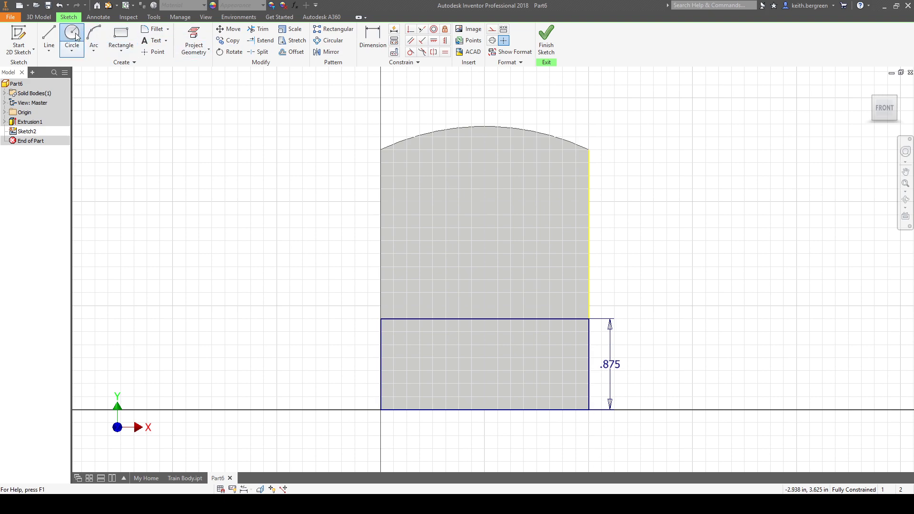
pyautogui.click(484, 267)
pyautogui.write('0.75*2')
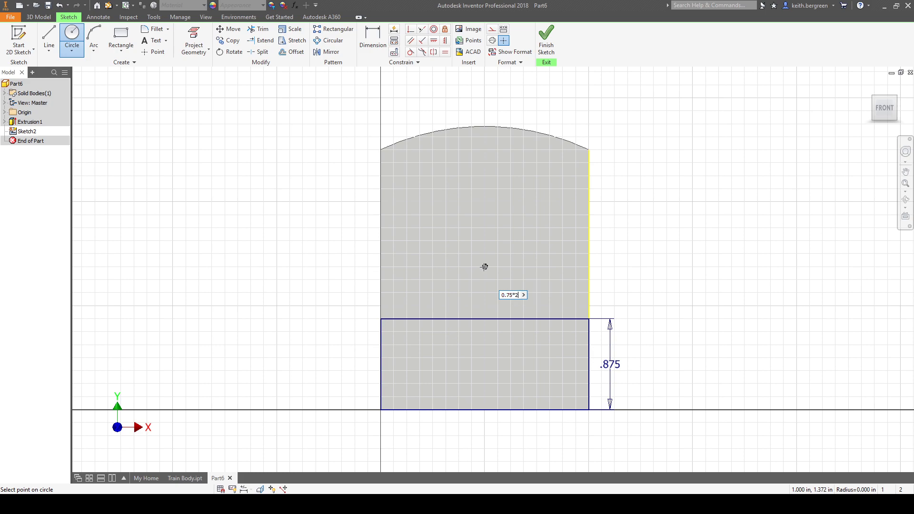
pyautogui.press('Return')
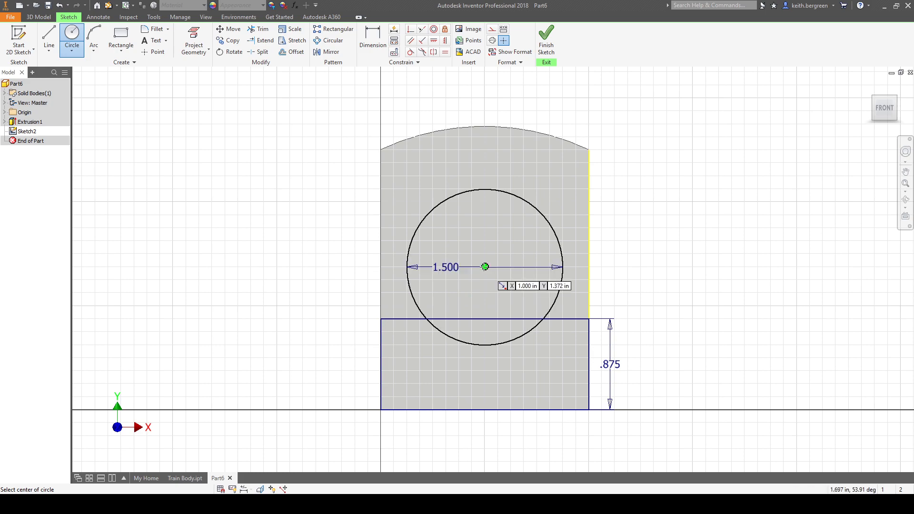
pyautogui.press('Escape')
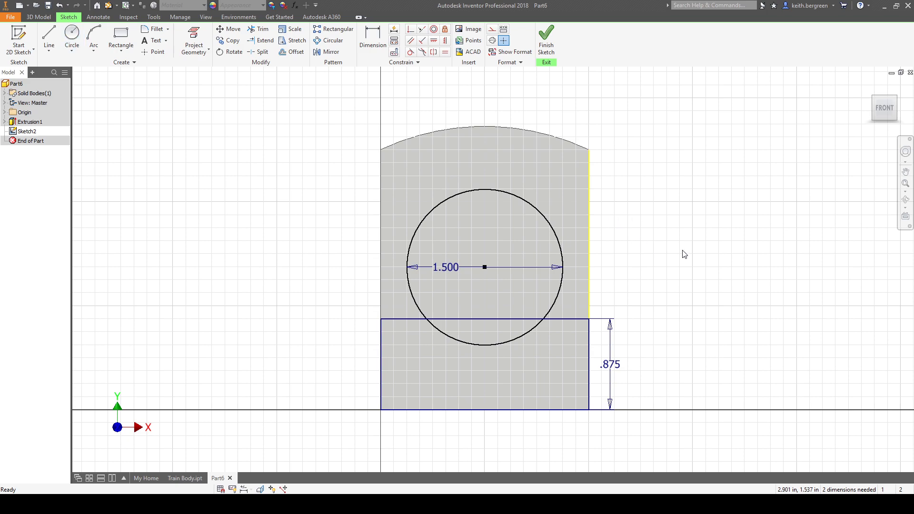
# Dimension the circle's center 1.375 in above the bottom edge of the rectangle
pyautogui.moveTo(681, 252); pyautogui.dragTo(659, 261, button='middle')
pyautogui.click(372, 41)
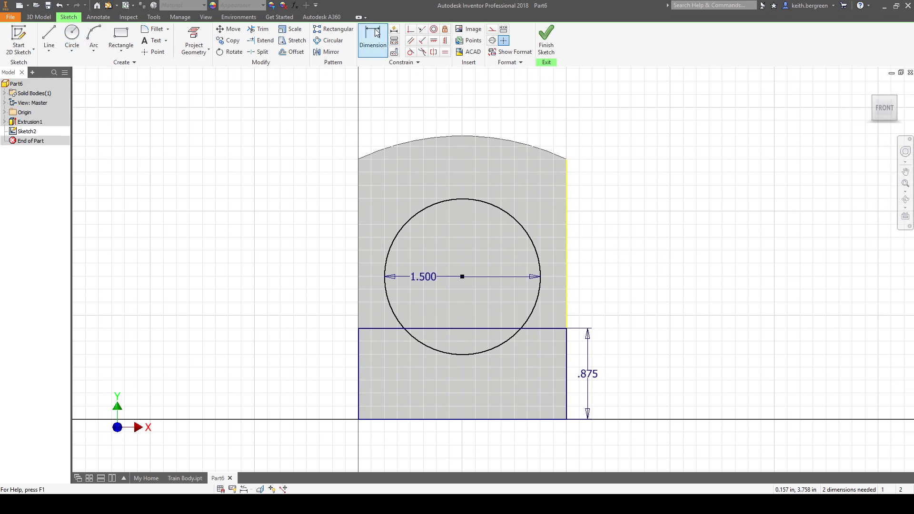
pyautogui.click(463, 277)
pyautogui.click(473, 419)
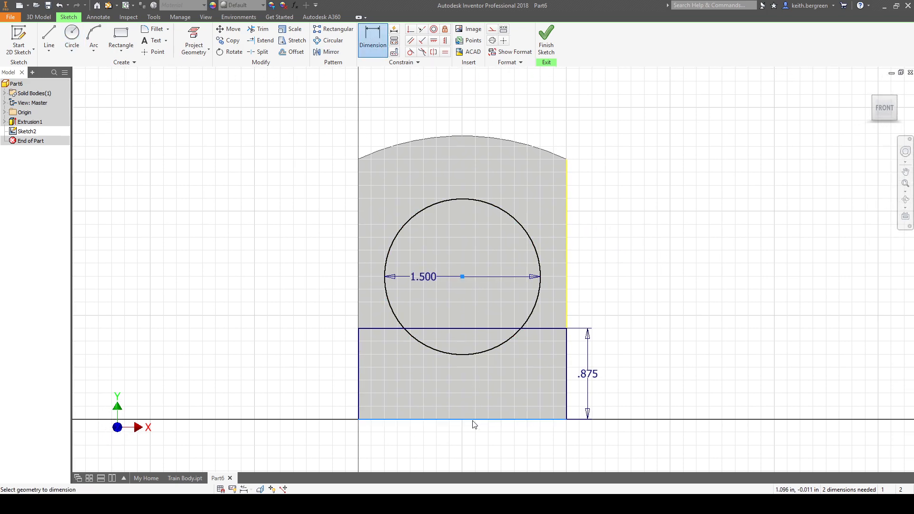
pyautogui.click(300, 362)
pyautogui.write('1.375')
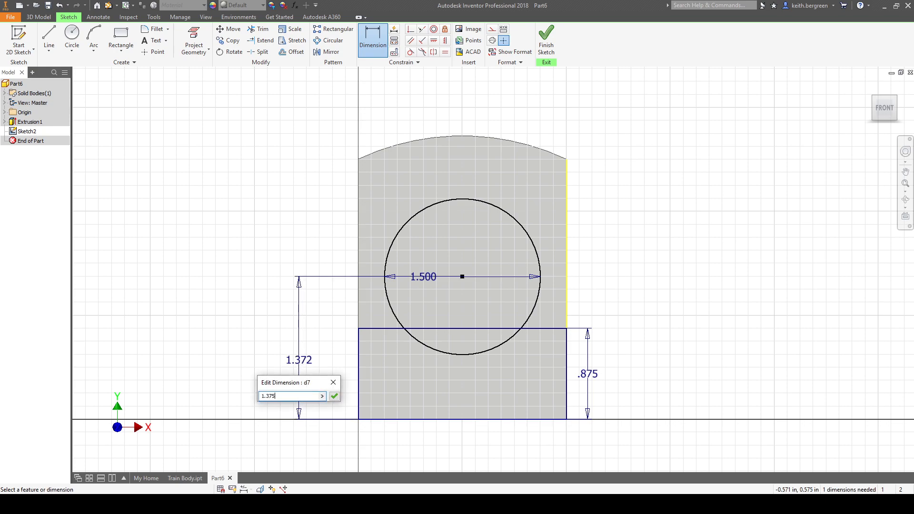
pyautogui.press('Return')
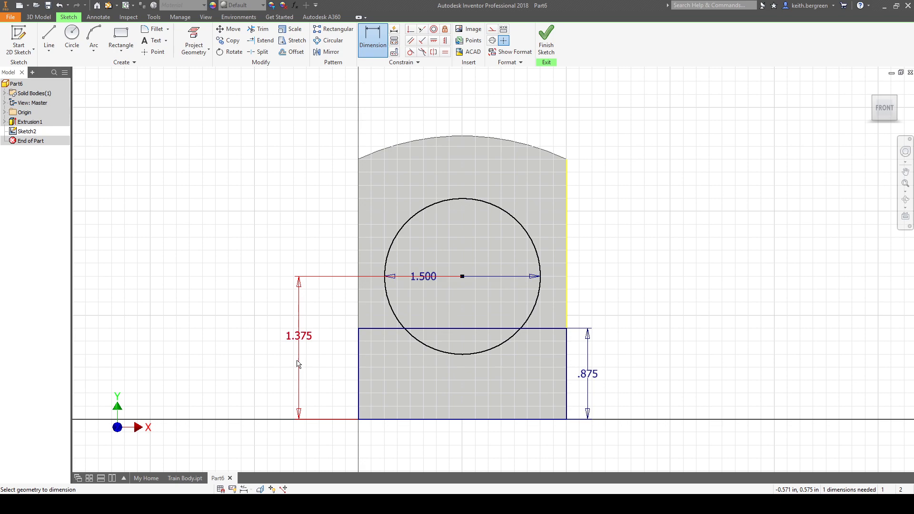
pyautogui.press('Escape')
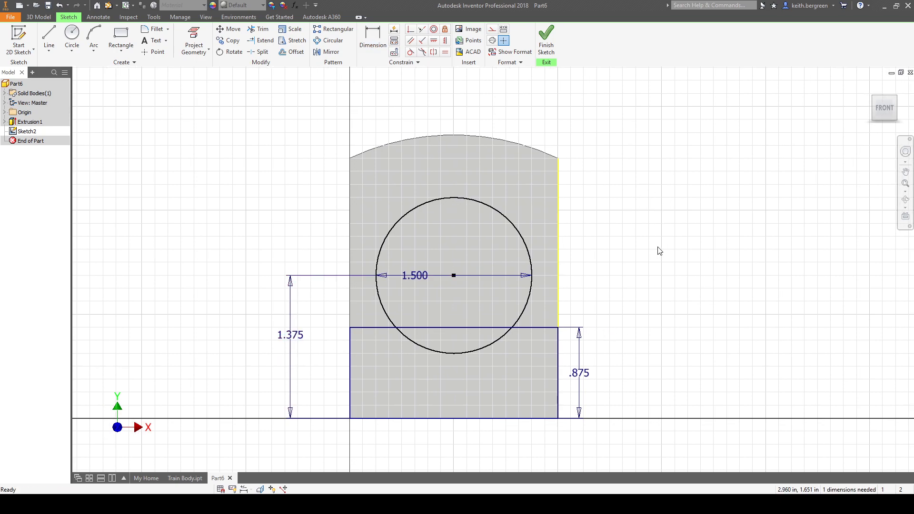
# Trim the circle's lower arc and the rectangle's top segment between the intersections to form one outline, and finish the sketch
pyautogui.click(259, 29)
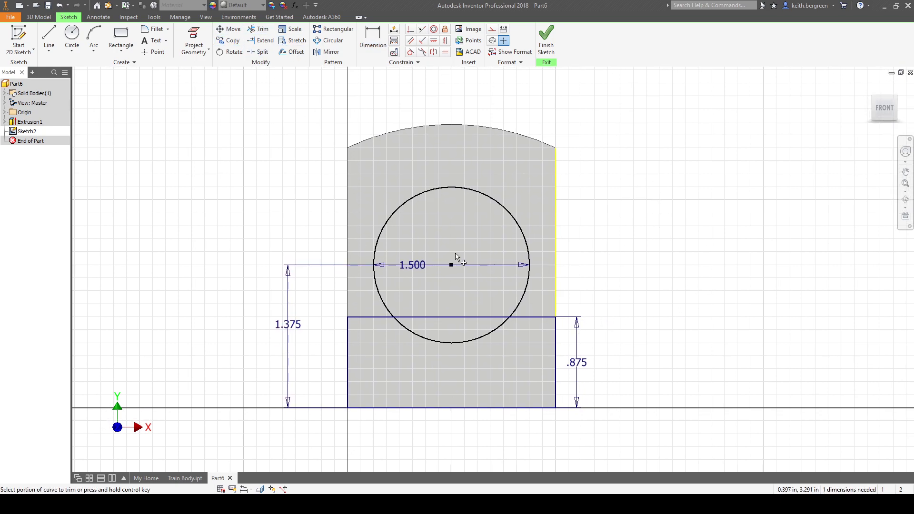
pyautogui.click(452, 344)
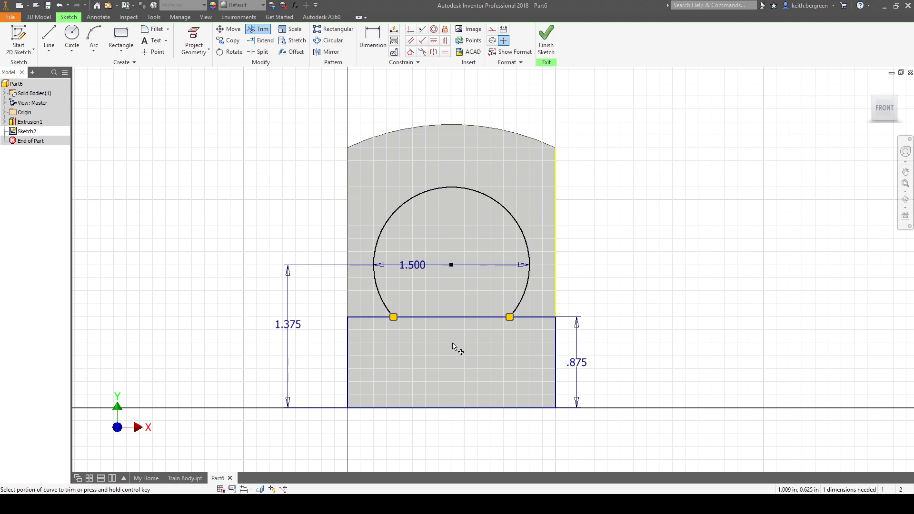
pyautogui.click(451, 318)
pyautogui.press('Escape')
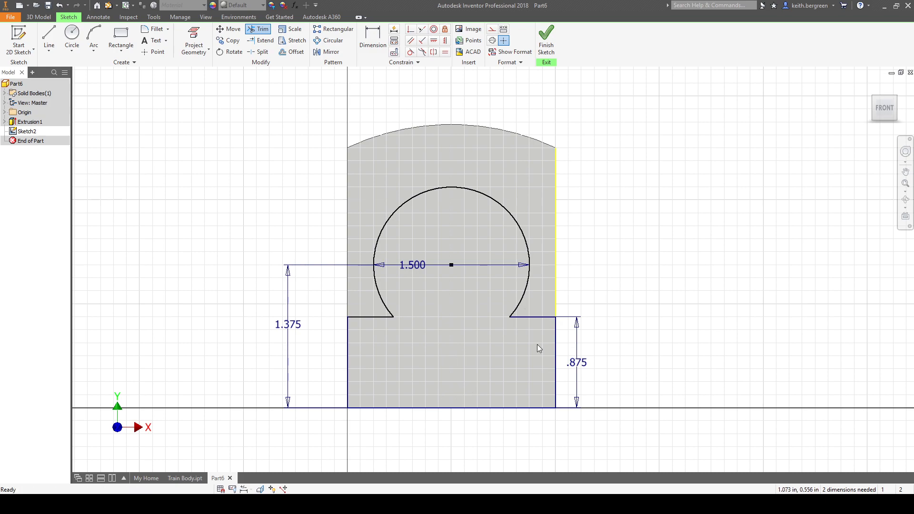
pyautogui.click(547, 38)
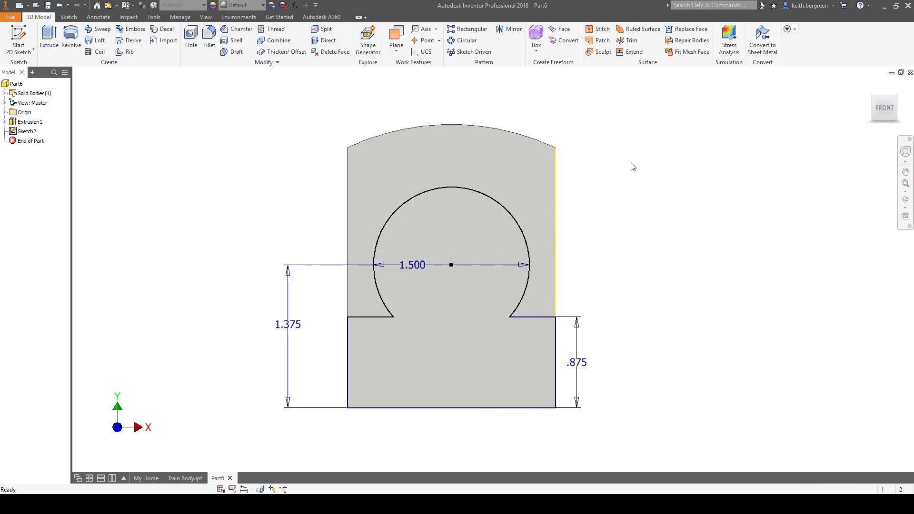
# Extrude the combined boiler and base profile forward from the cab by a distance of 5.5-1.75 in
pyautogui.click(896, 100)
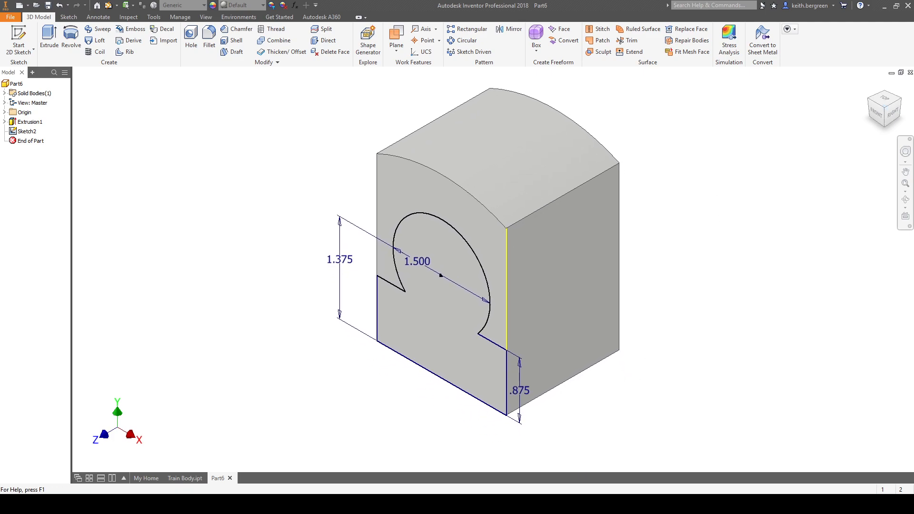
pyautogui.click(573, 504)
pyautogui.click(52, 31)
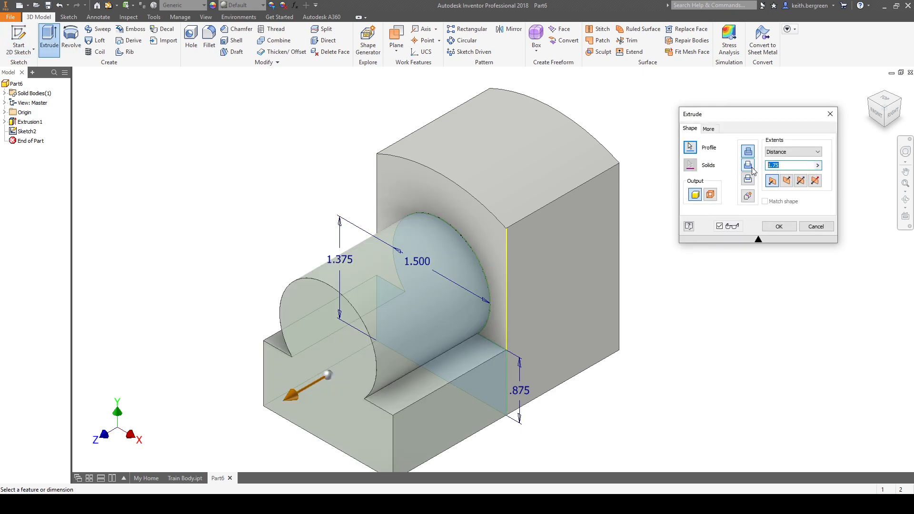
pyautogui.write('5.5')
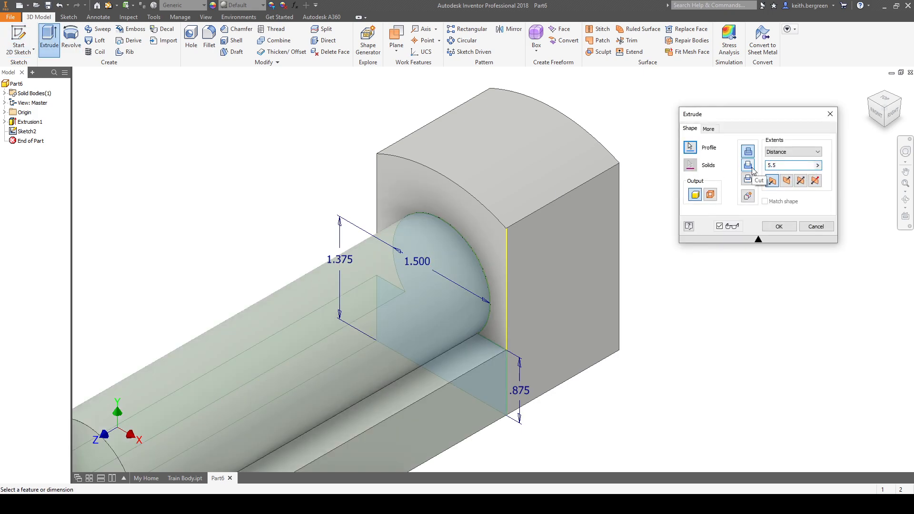
pyautogui.write('-1.75')
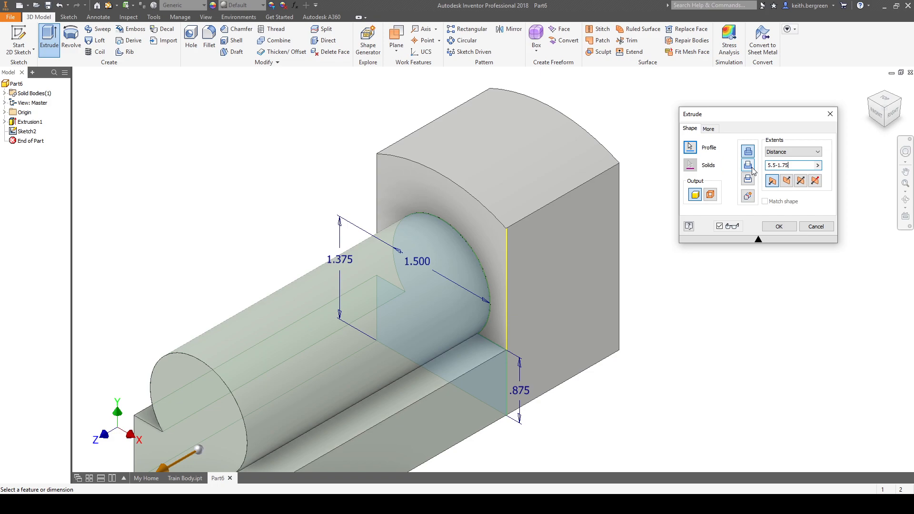
pyautogui.press('Return')
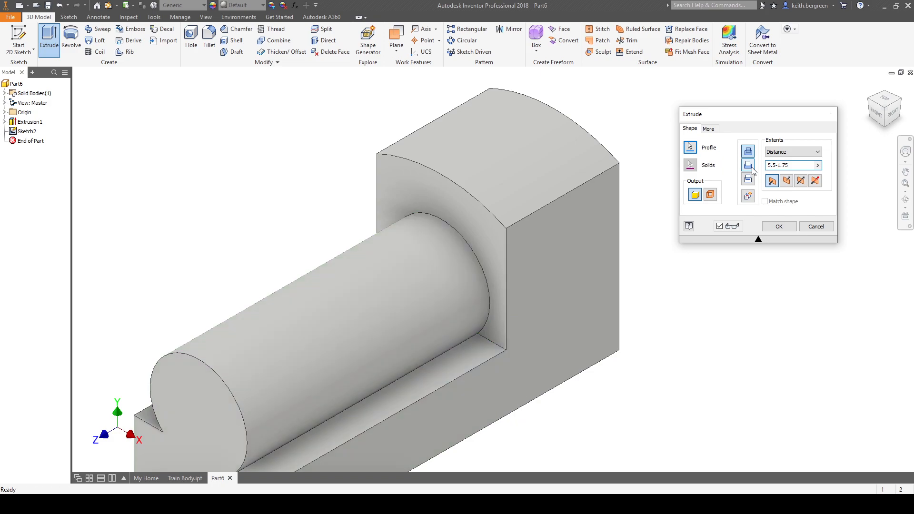
# Start a sketch on the flat right side face of the train body and view it from the right
pyautogui.scroll(-3, 613, 271)
pyautogui.moveTo(627, 268); pyautogui.dragTo(638, 209, button='middle')
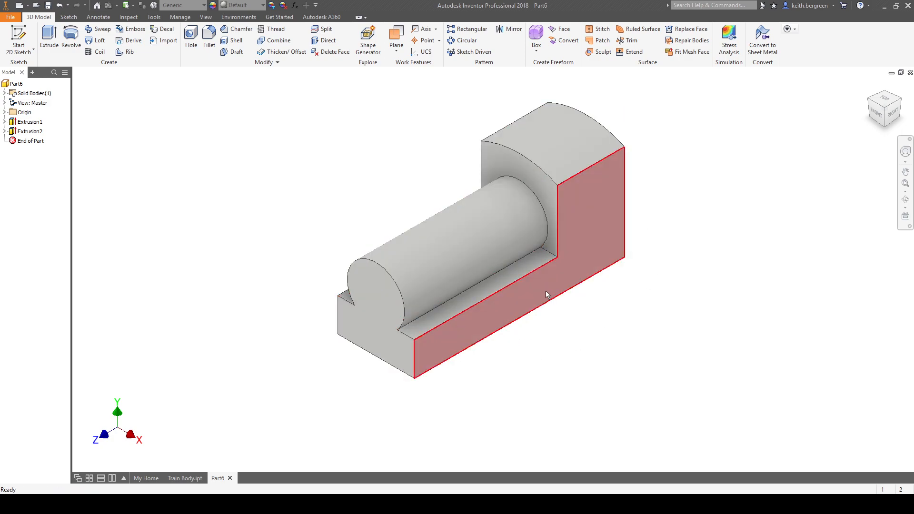
pyautogui.moveTo(639, 338); pyautogui.dragTo(630, 351, button='middle')
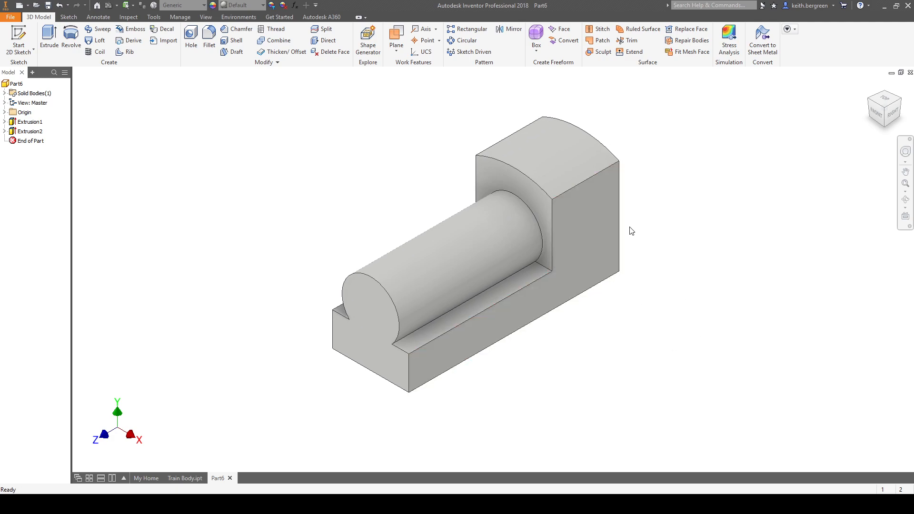
pyautogui.click(604, 209)
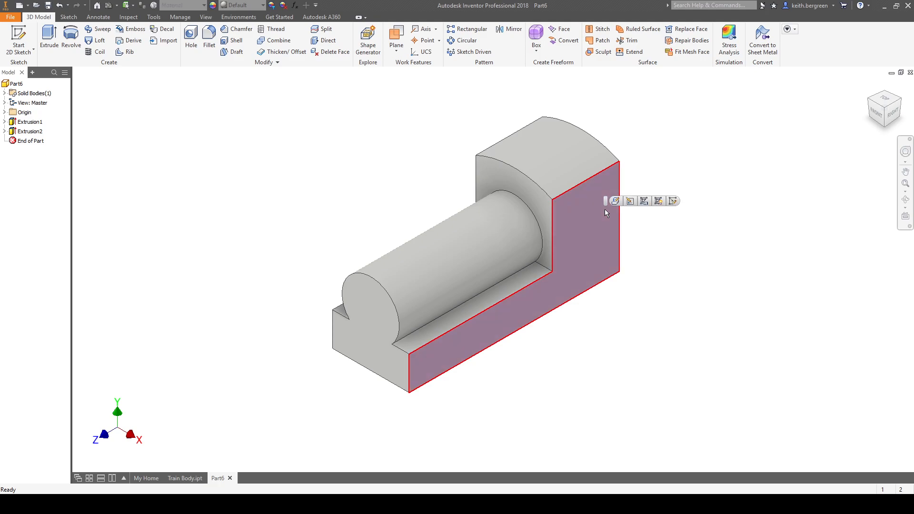
pyautogui.click(675, 202)
pyautogui.click(892, 114)
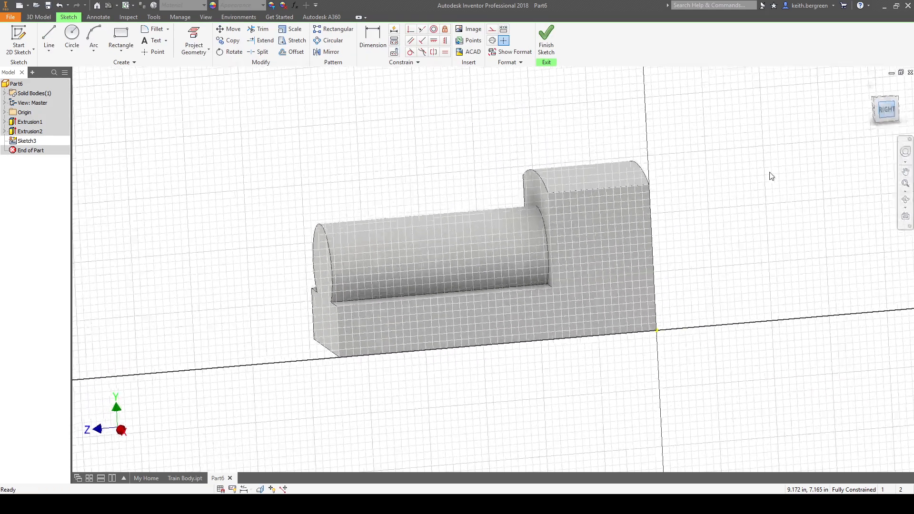
# Check the cab cutout in the PDF drawing and draw a 1 in diameter circle near the rear edge of the cab's side face in Inventor
pyautogui.click(621, 502)
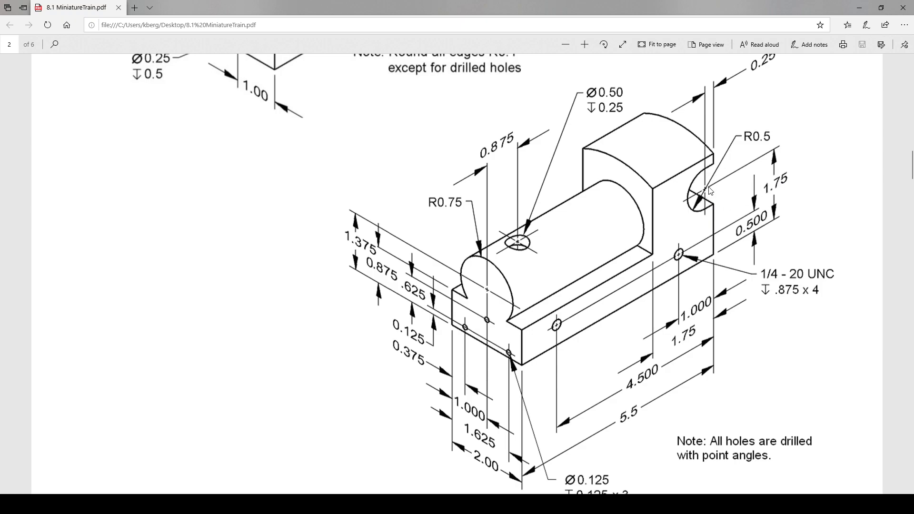
pyautogui.scroll(2, 705, 192)
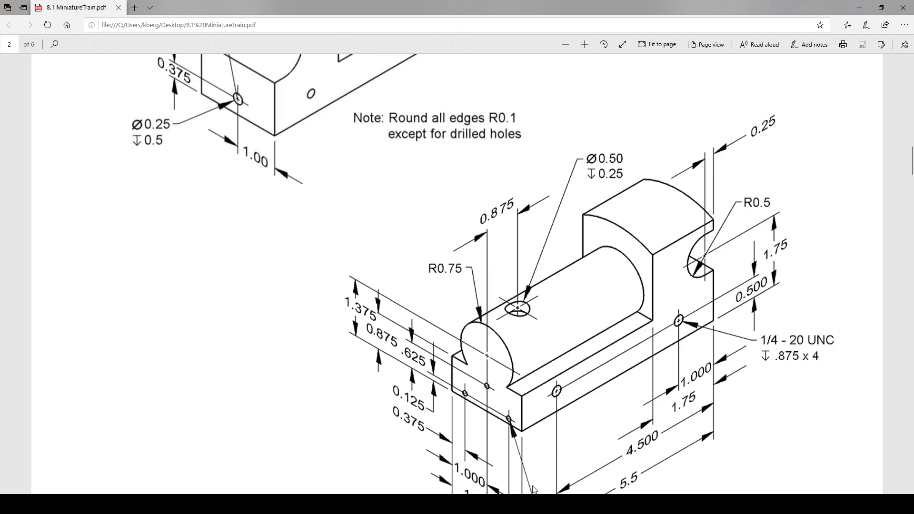
pyautogui.hotkey('alt', 'Tab')
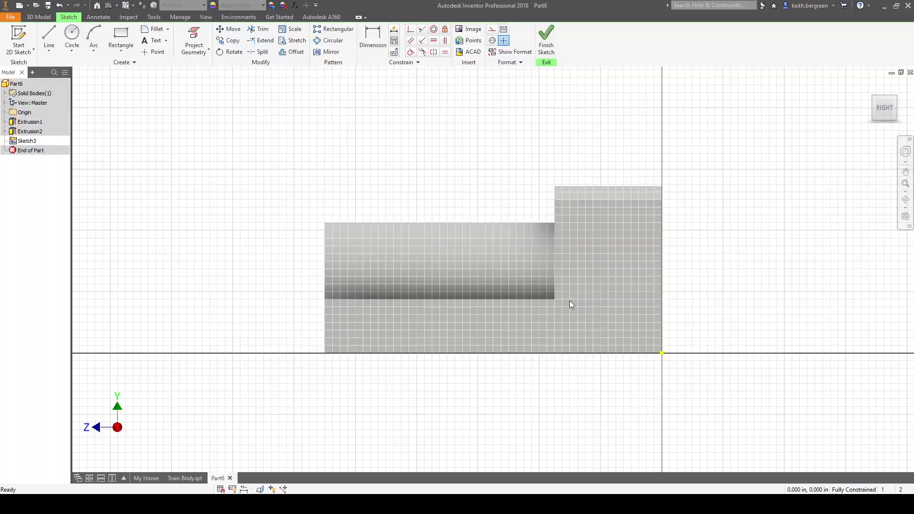
pyautogui.click(80, 36)
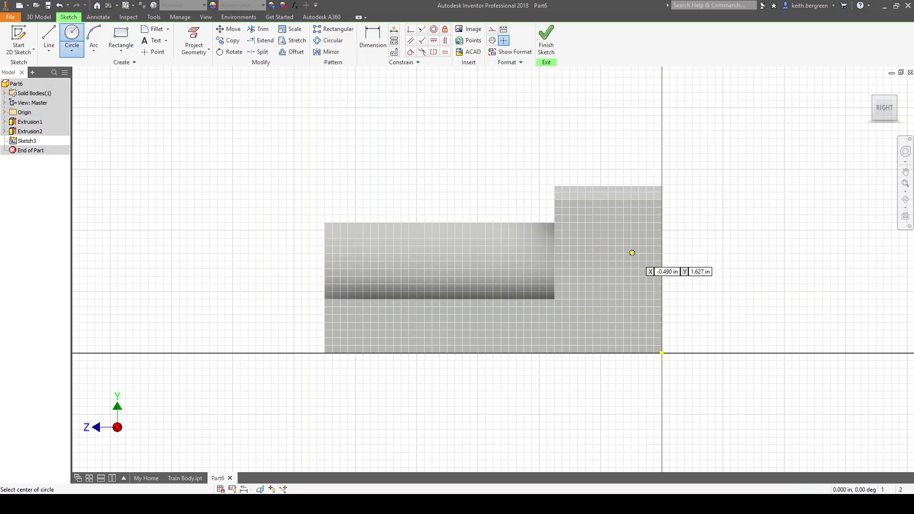
pyautogui.click(648, 250)
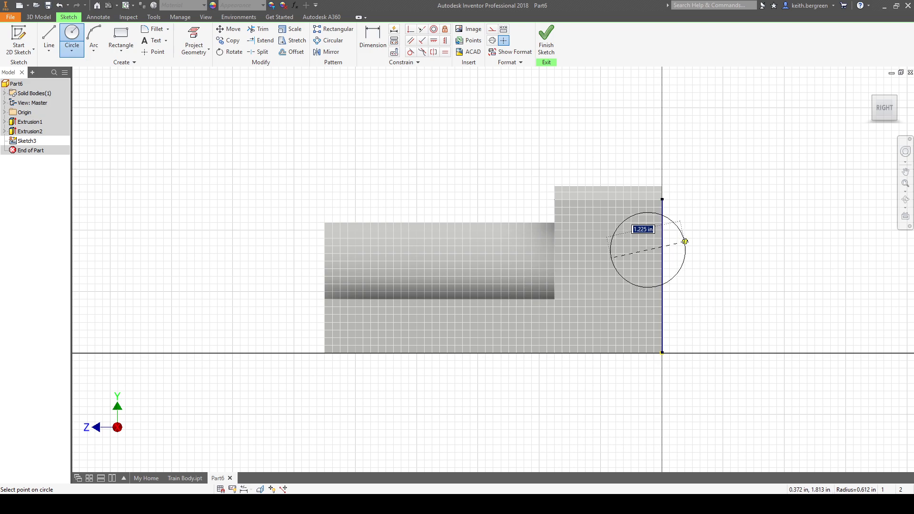
pyautogui.write('1')
pyautogui.press('Return')
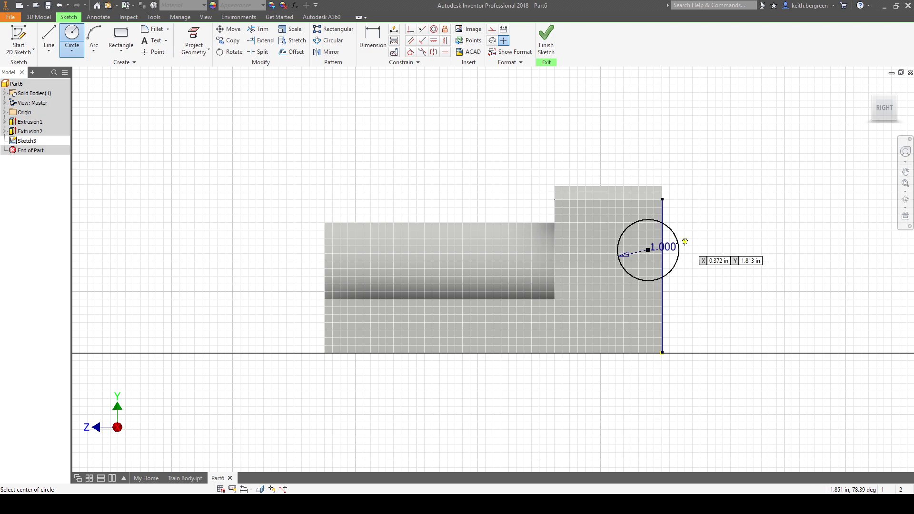
pyautogui.press('Escape')
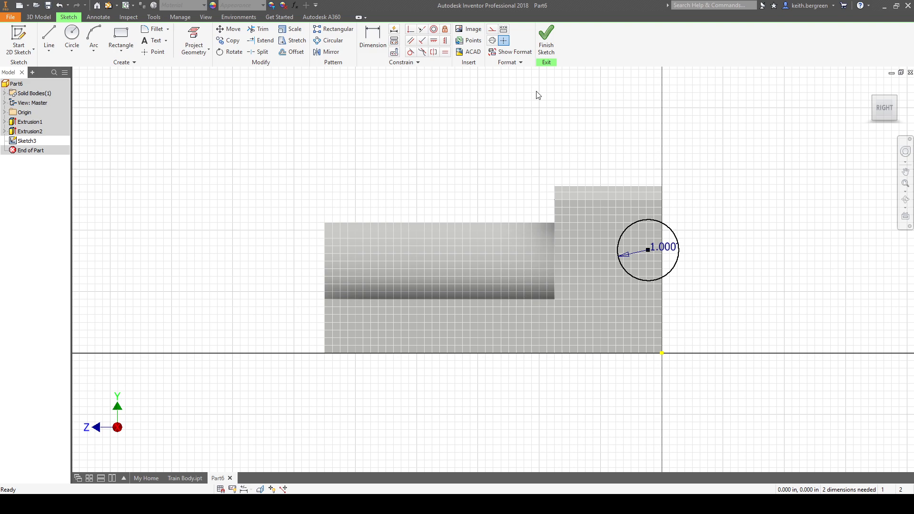
# Dimension the circle's center .25 in horizontally from the cab's rear vertical edge
pyautogui.click(370, 36)
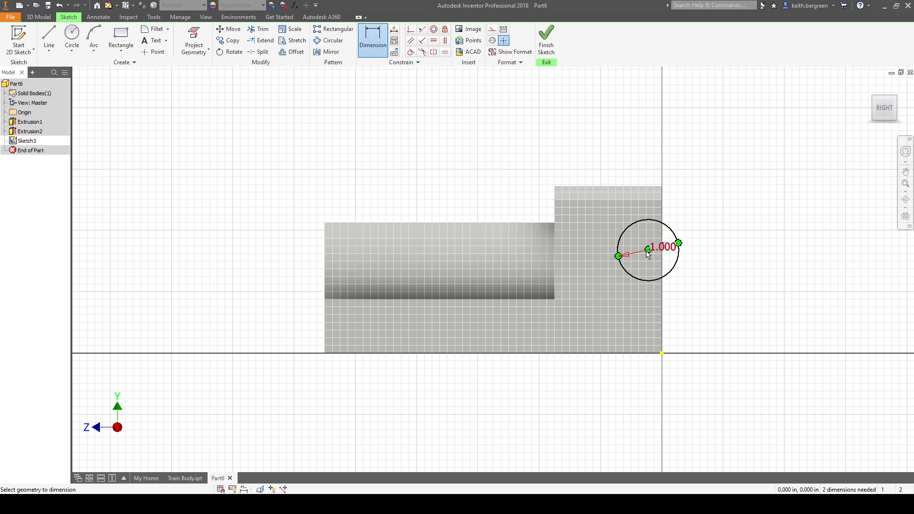
pyautogui.scroll(-5, 649, 252)
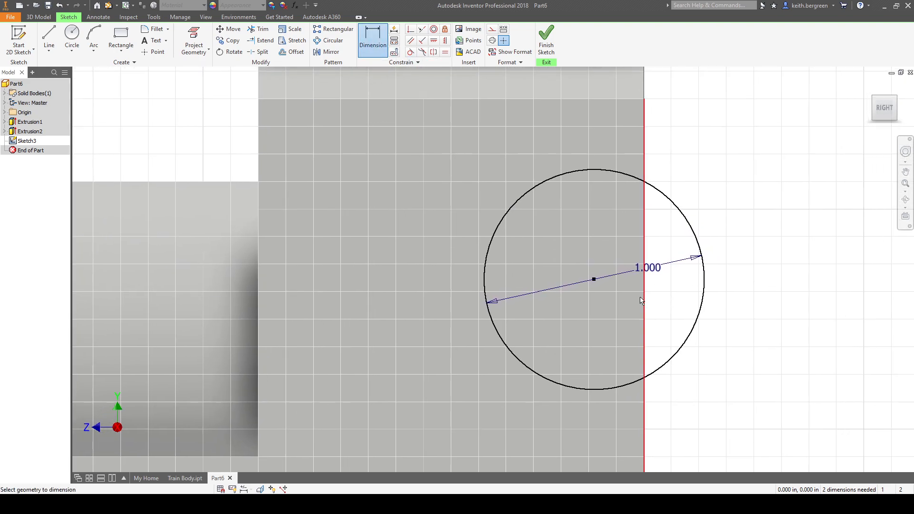
pyautogui.click(593, 279)
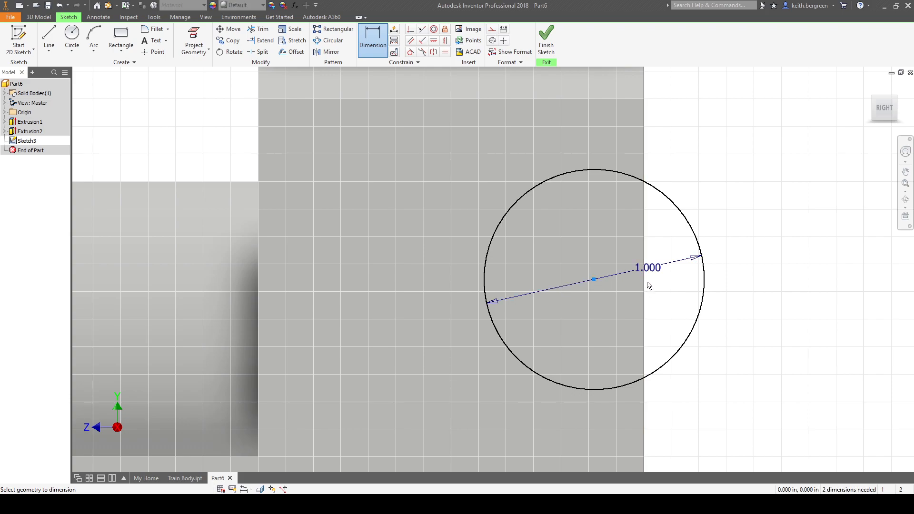
pyautogui.scroll(3, 647, 291)
pyautogui.click(613, 168)
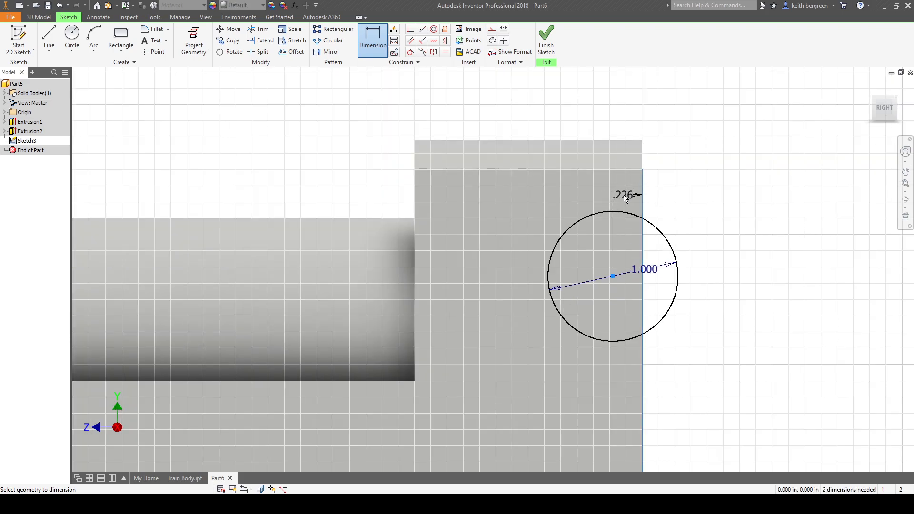
pyautogui.click(637, 119)
pyautogui.write('.25')
pyautogui.press('Return')
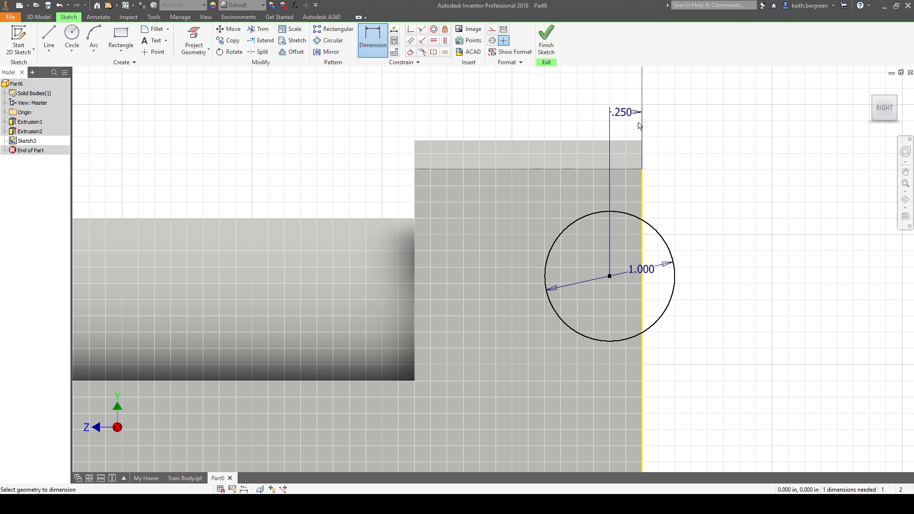
pyautogui.press('Escape')
# Check the cutout height in the PDF drawing and dimension the circle's center 1.75 in above the body's bottom edge in Inventor
pyautogui.scroll(3, 750, 288)
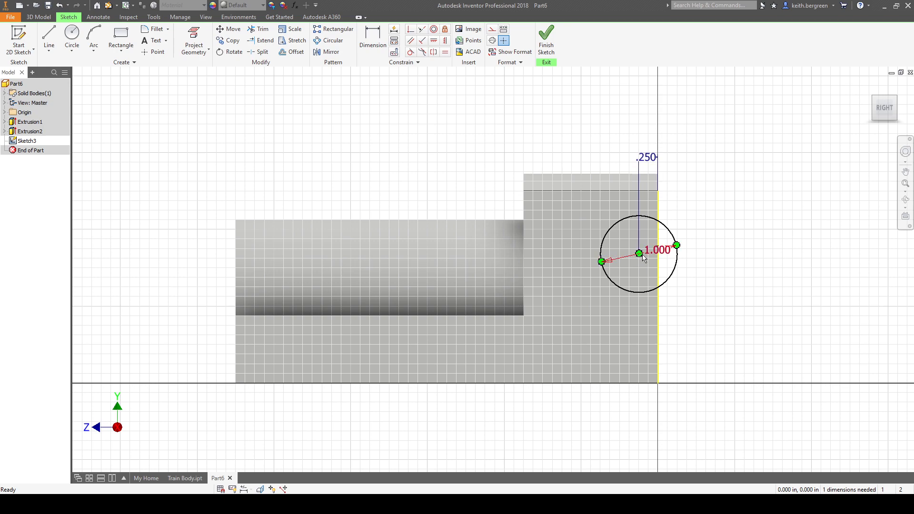
pyautogui.hotkey('alt', 'Tab')
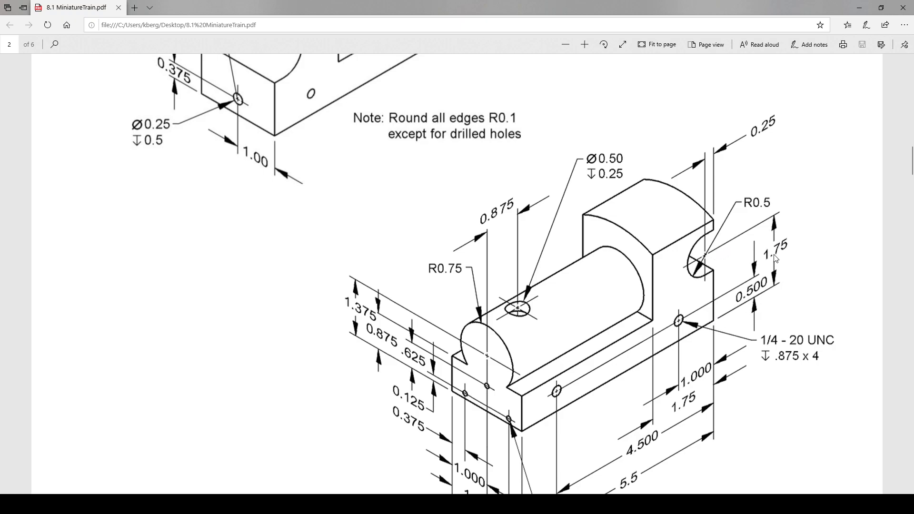
pyautogui.click(520, 500)
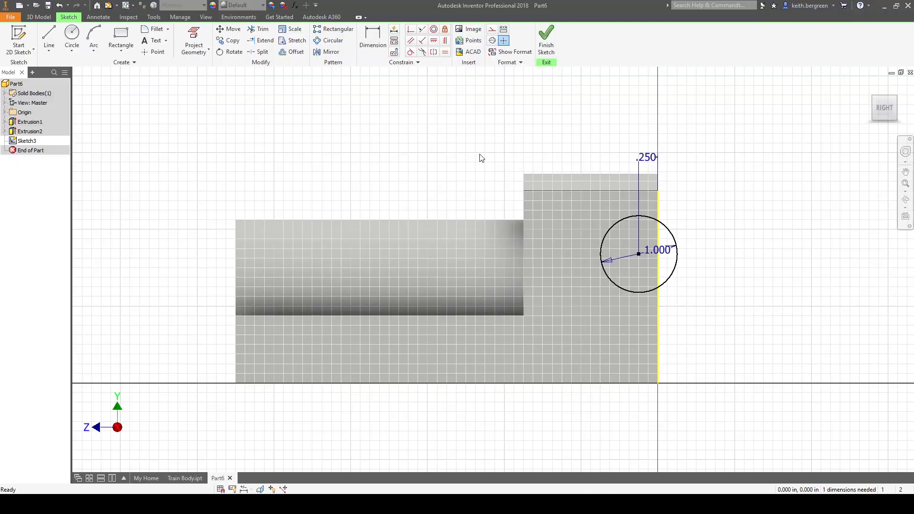
pyautogui.click(372, 34)
pyautogui.click(639, 253)
pyautogui.click(641, 384)
pyautogui.click(707, 328)
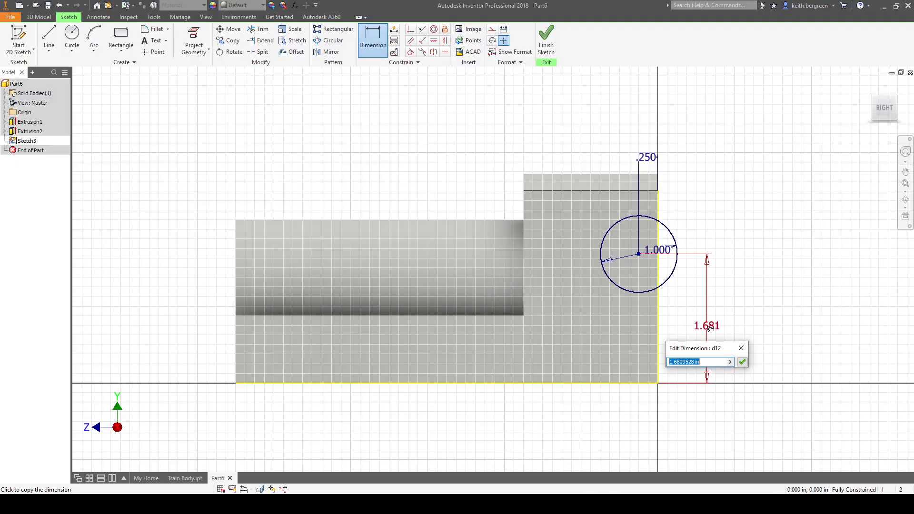
pyautogui.write('1.75')
pyautogui.press('Return')
pyautogui.press('Escape')
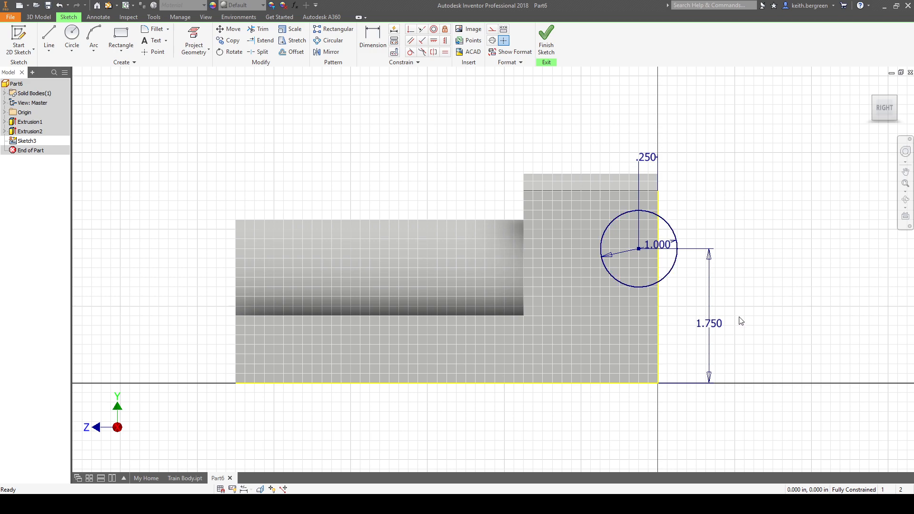
# Draw two horizontal lines from the circle's top and bottom points to the cab's rear edge
pyautogui.moveTo(573, 502)
pyautogui.click(572, 469)
pyautogui.scroll(5, 680, 217)
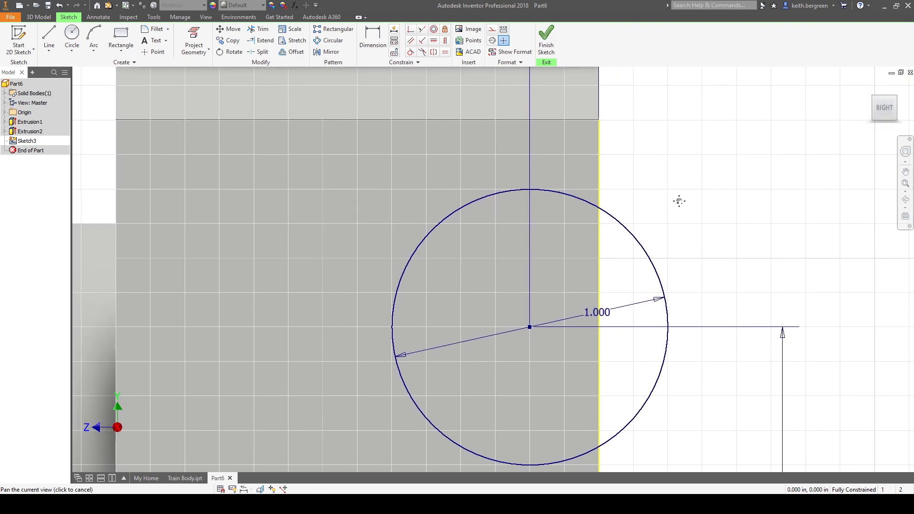
pyautogui.click(49, 37)
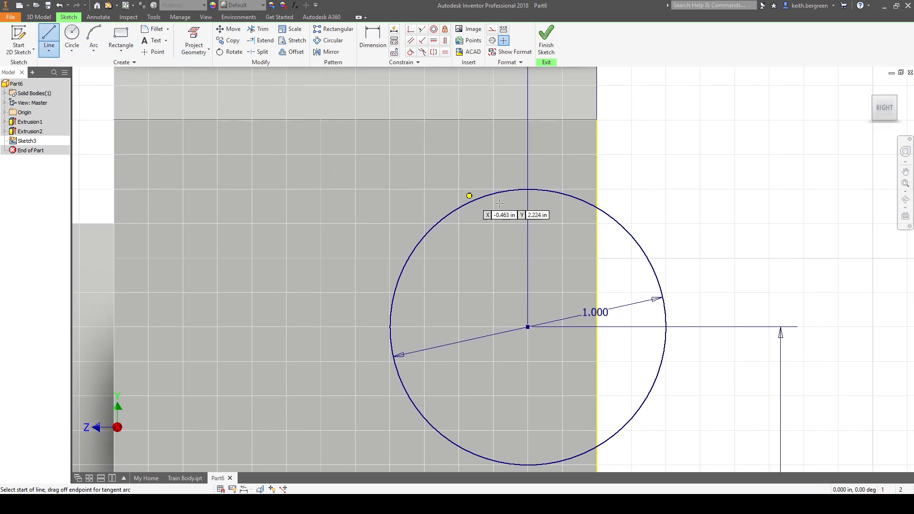
pyautogui.click(528, 189)
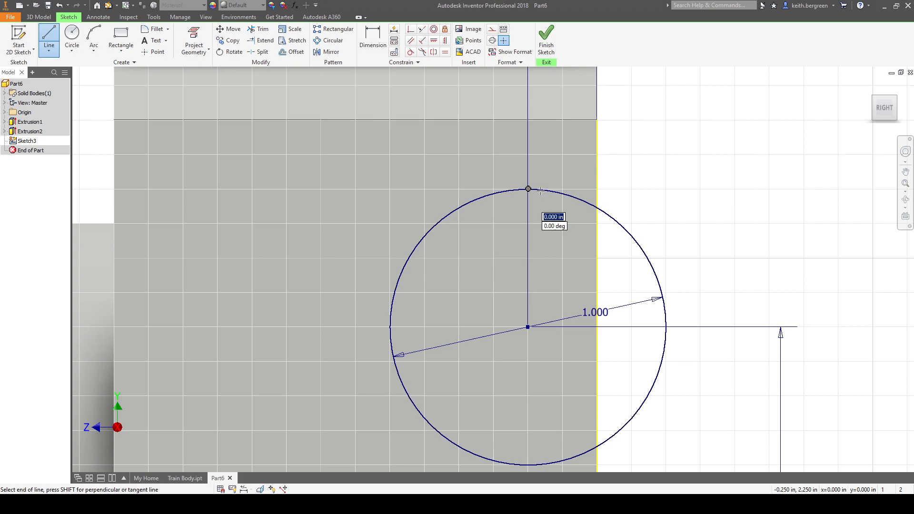
pyautogui.click(596, 189)
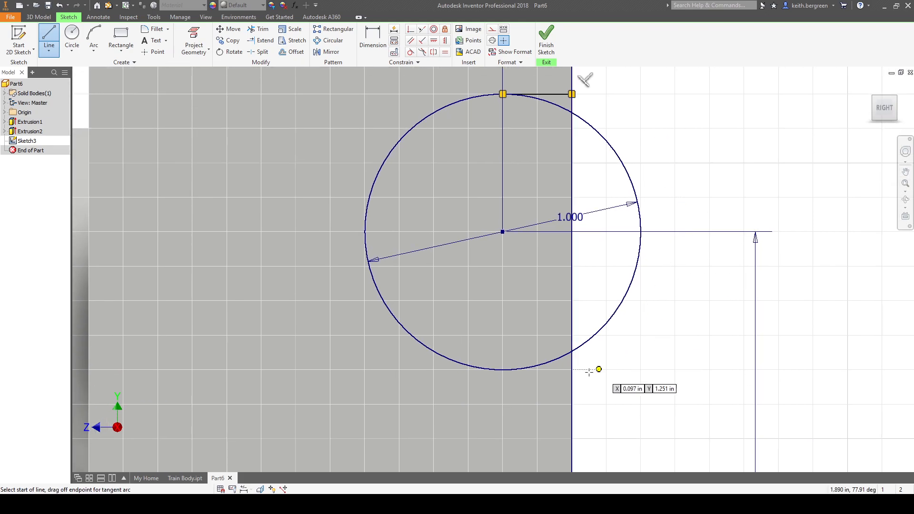
pyautogui.click(502, 370)
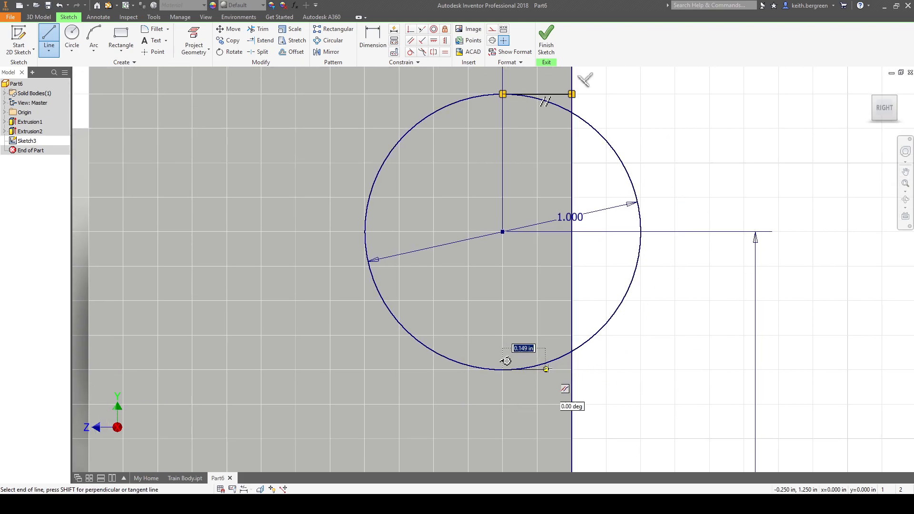
pyautogui.click(571, 369)
pyautogui.press('Escape')
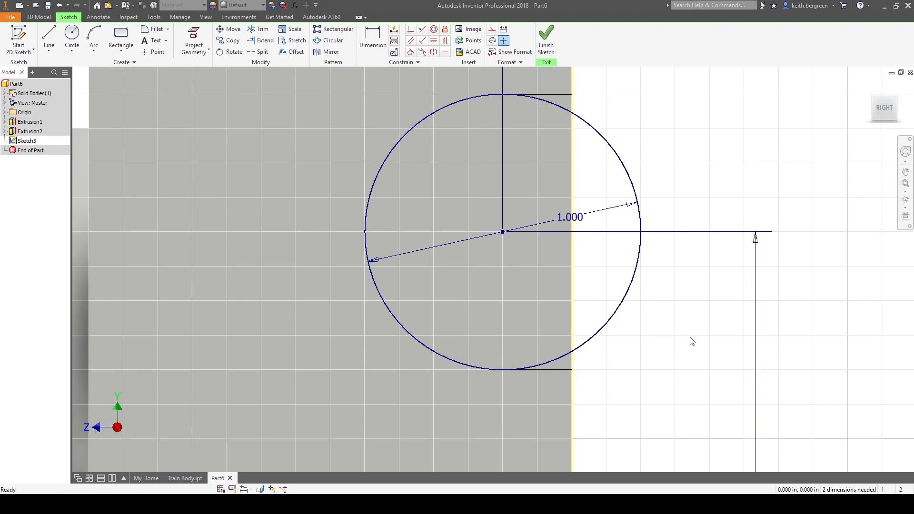
# Trim the circle's arcs beyond the two horizontal lines' tangent points to leave an open-ended slot outline, and finish the sketch
pyautogui.moveTo(690, 338); pyautogui.dragTo(689, 339, button='middle')
pyautogui.click(258, 30)
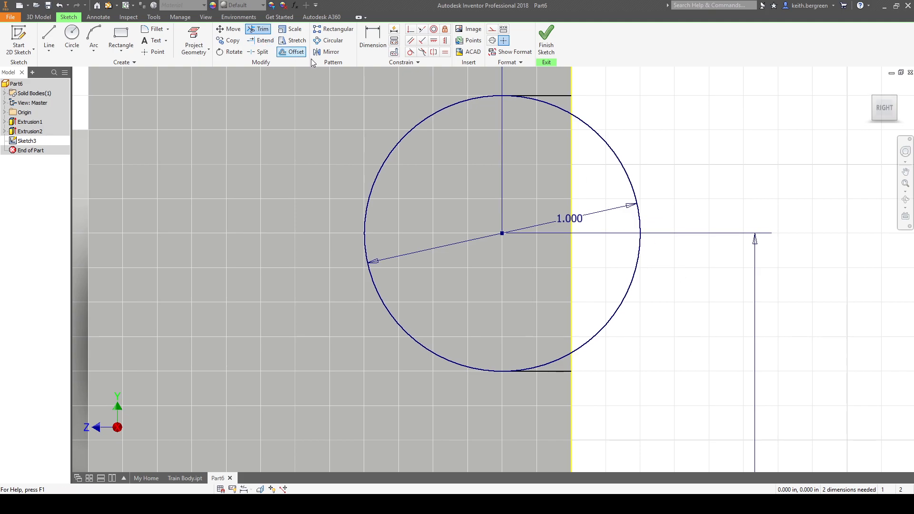
pyautogui.click(619, 162)
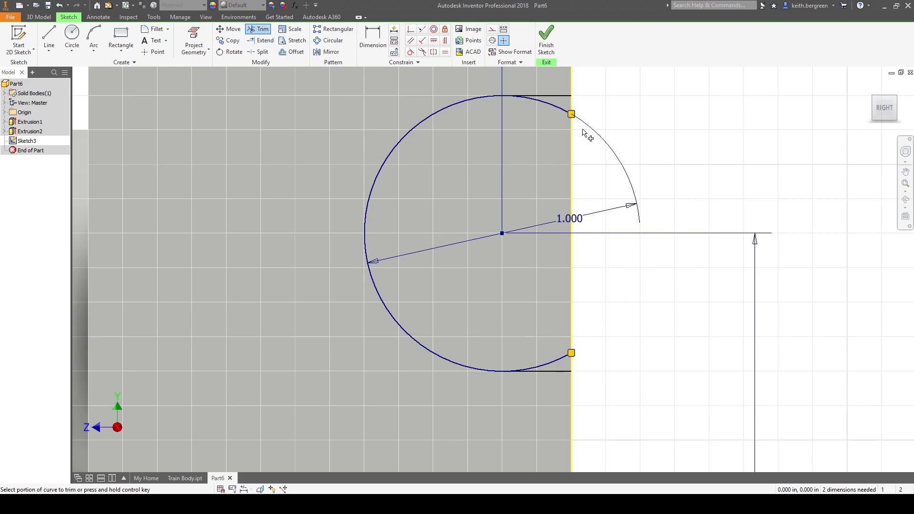
pyautogui.click(563, 113)
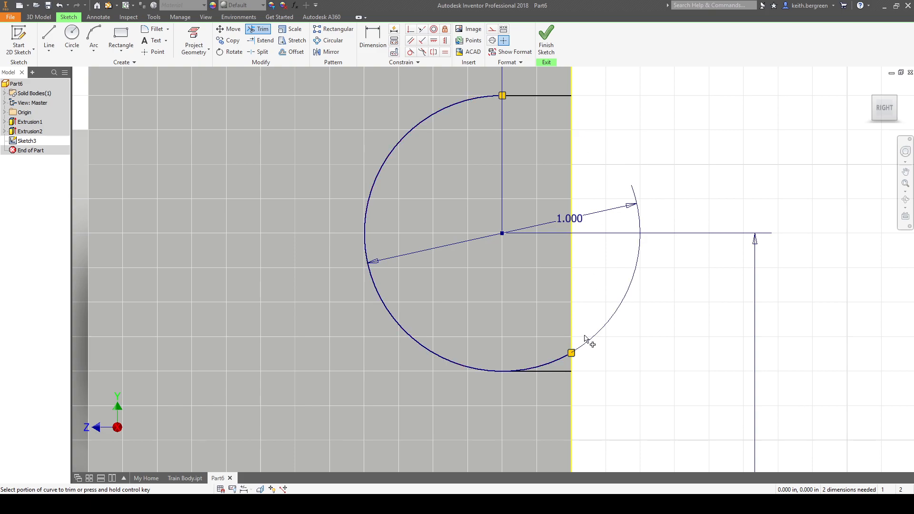
pyautogui.click(559, 360)
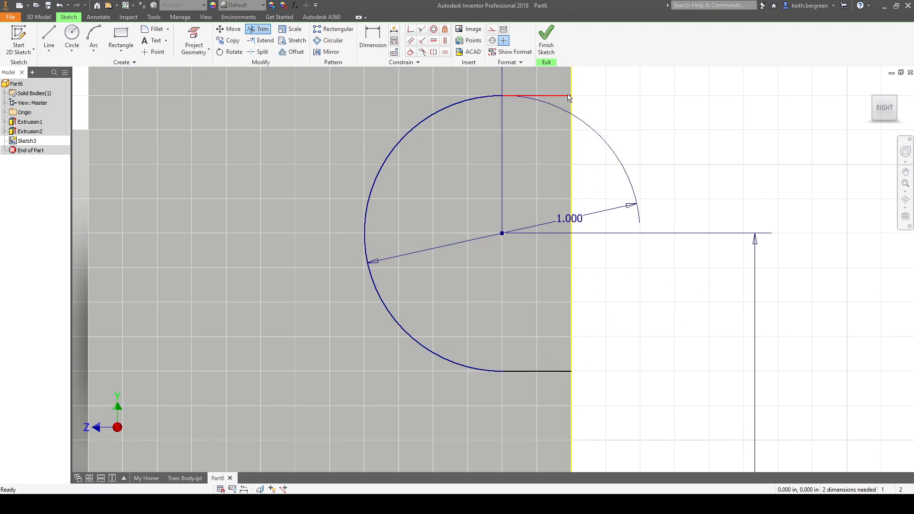
pyautogui.press('Escape')
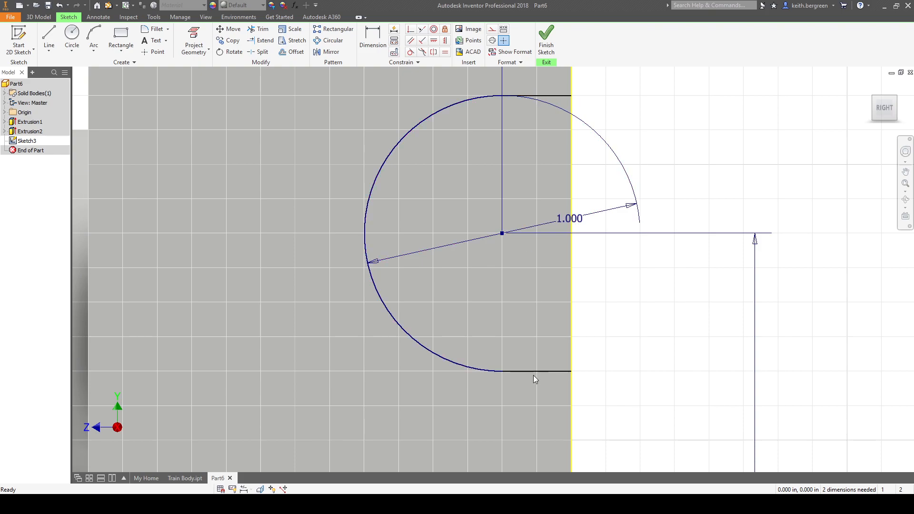
pyautogui.click(546, 39)
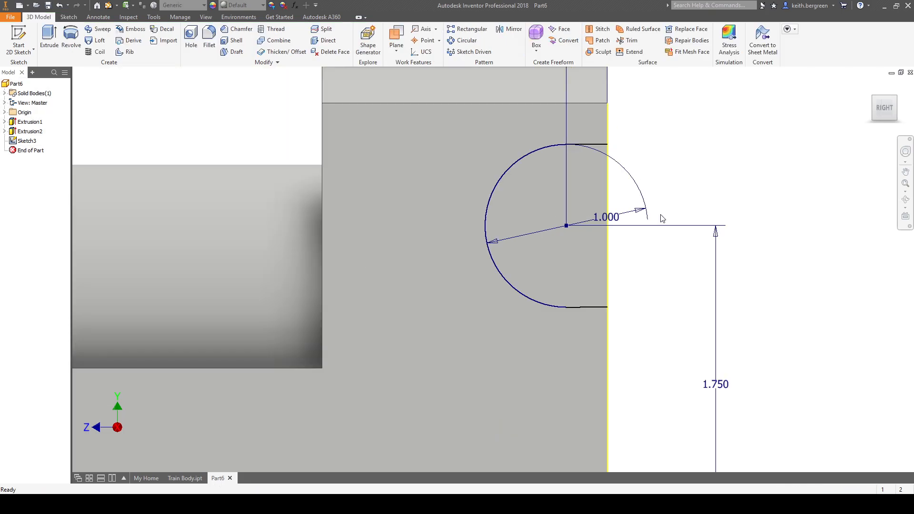
# Cut the slot profile through the whole cab with an Extrude whose extents are set to All
pyautogui.click(869, 86)
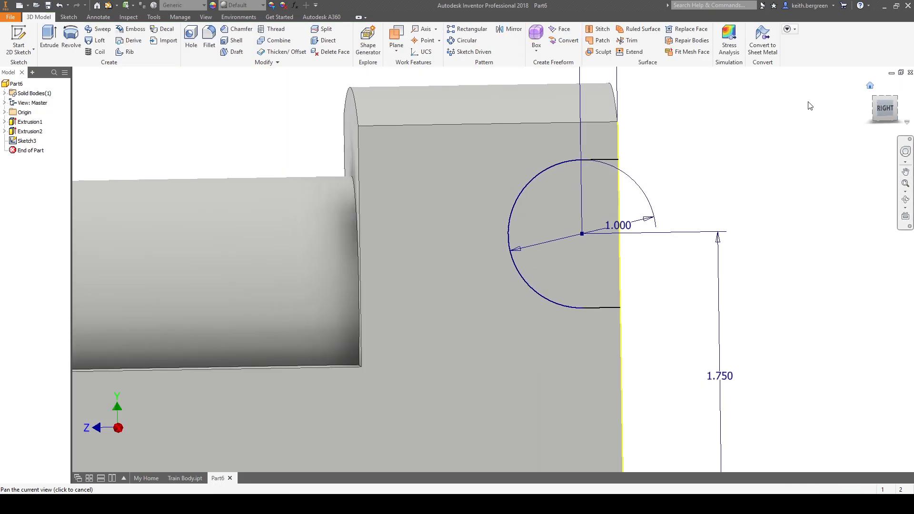
pyautogui.click(49, 40)
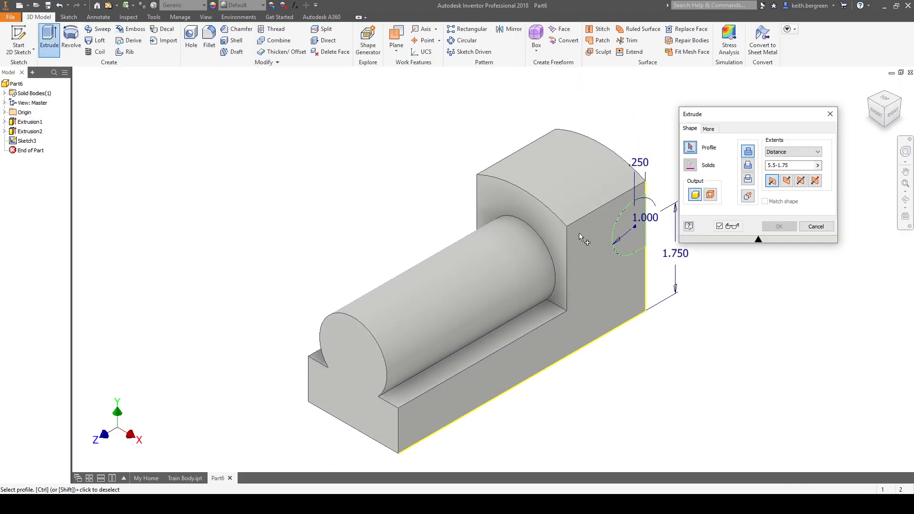
pyautogui.click(623, 215)
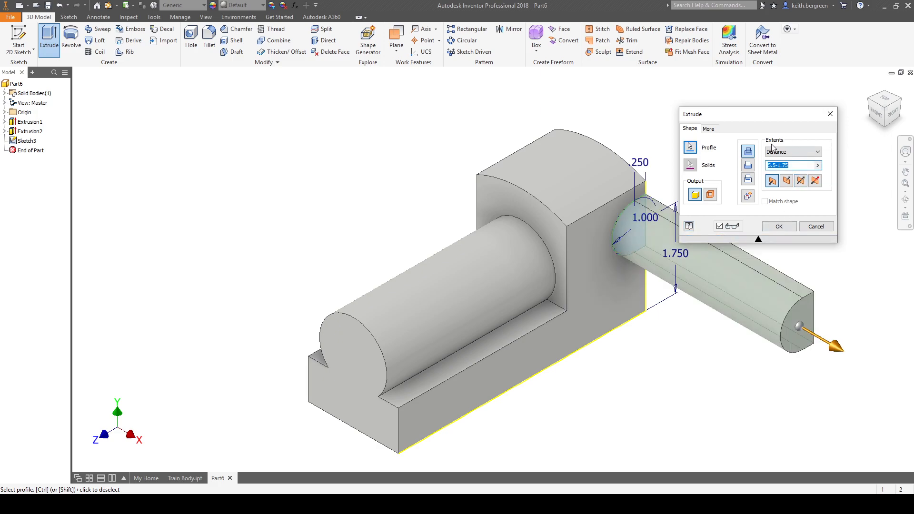
pyautogui.click(748, 167)
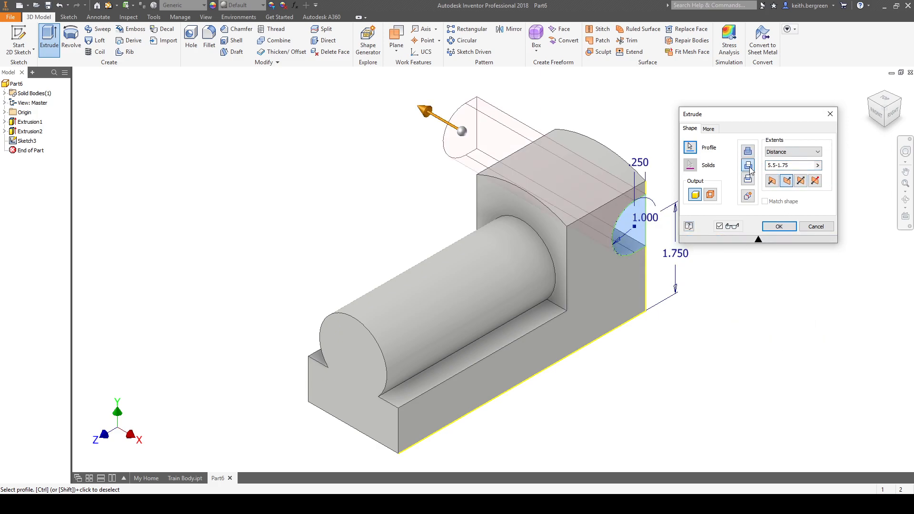
pyautogui.click(817, 152)
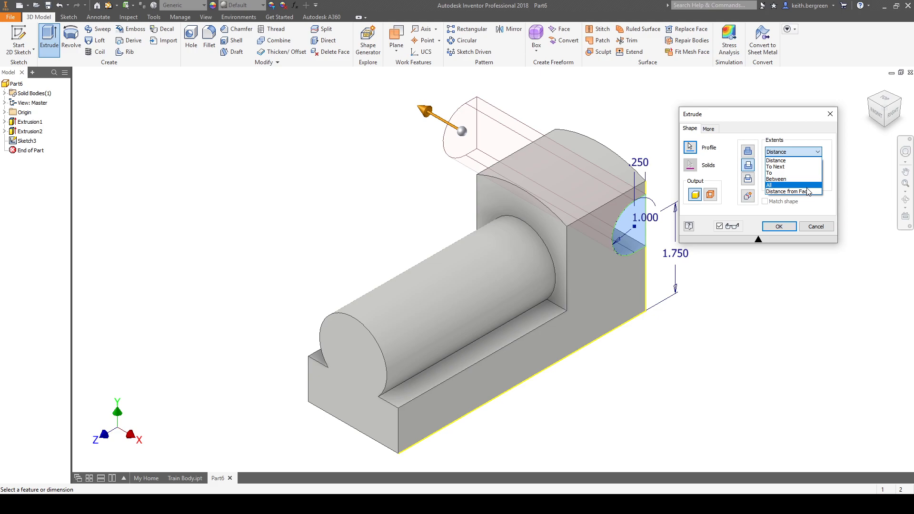
pyautogui.click(806, 186)
pyautogui.click(778, 226)
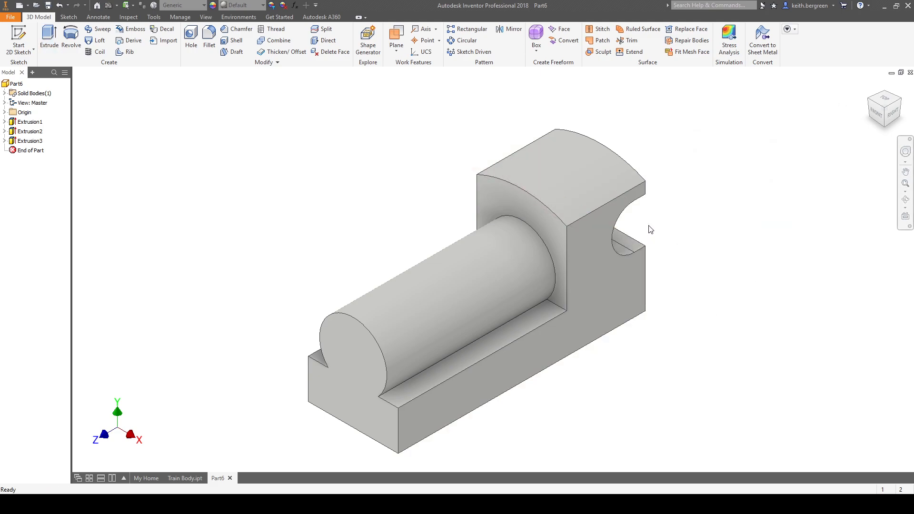
# Start a sketch on the body's front face and place three points: two near the lower corners and one above them on the face's centerline
pyautogui.moveTo(719, 269); pyautogui.dragTo(724, 253, button='middle')
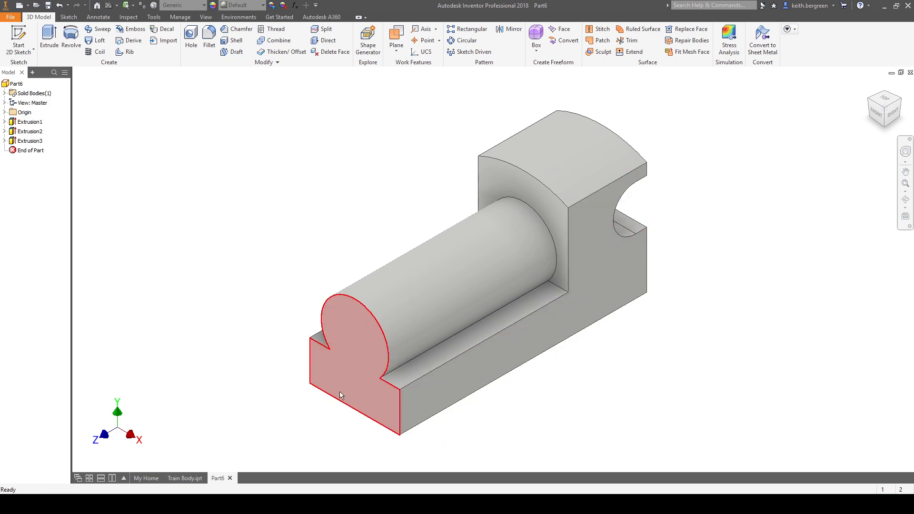
pyautogui.click(381, 410)
pyautogui.press('s')
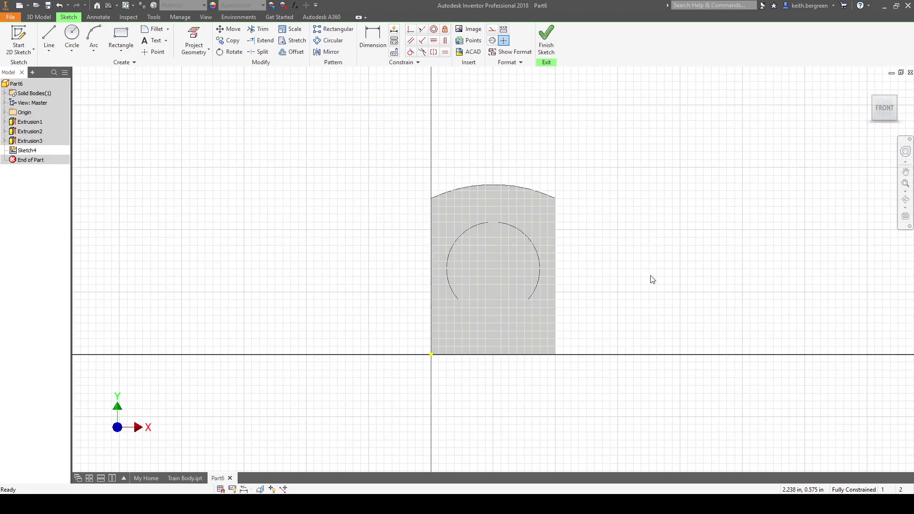
pyautogui.scroll(5, 504, 338)
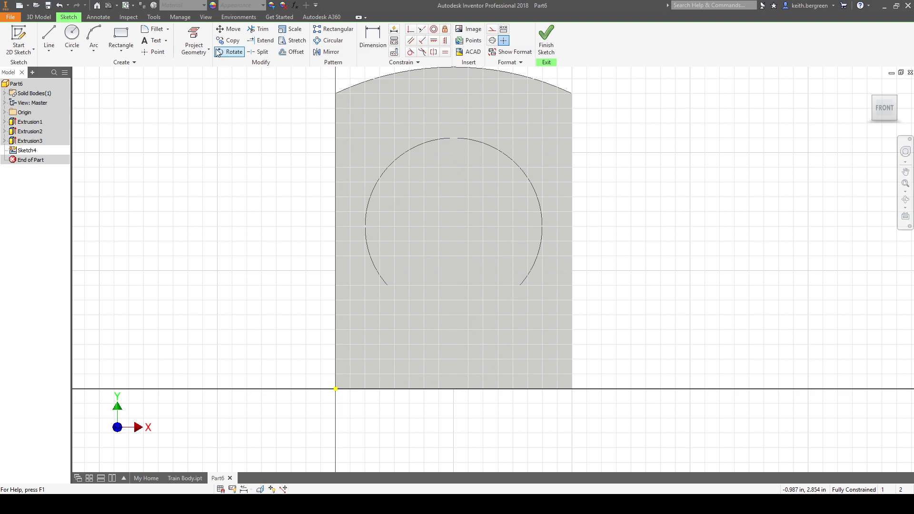
pyautogui.click(151, 51)
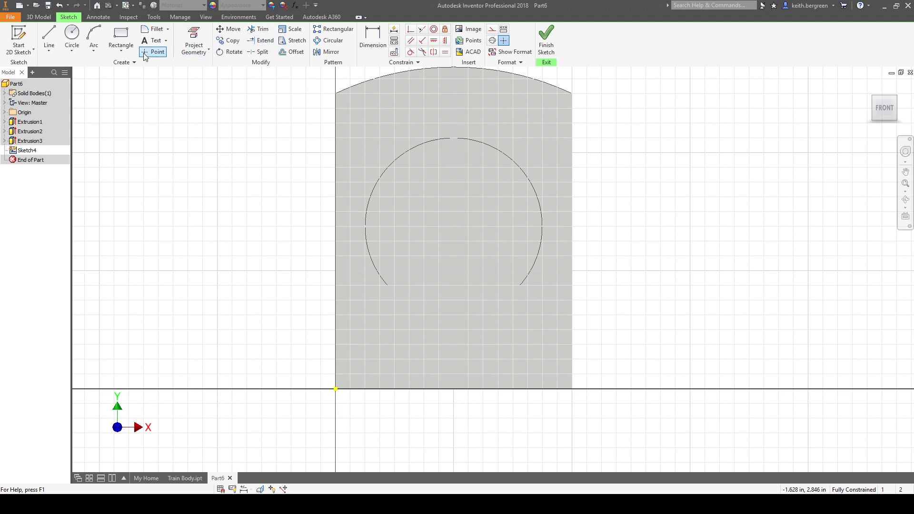
pyautogui.click(375, 367)
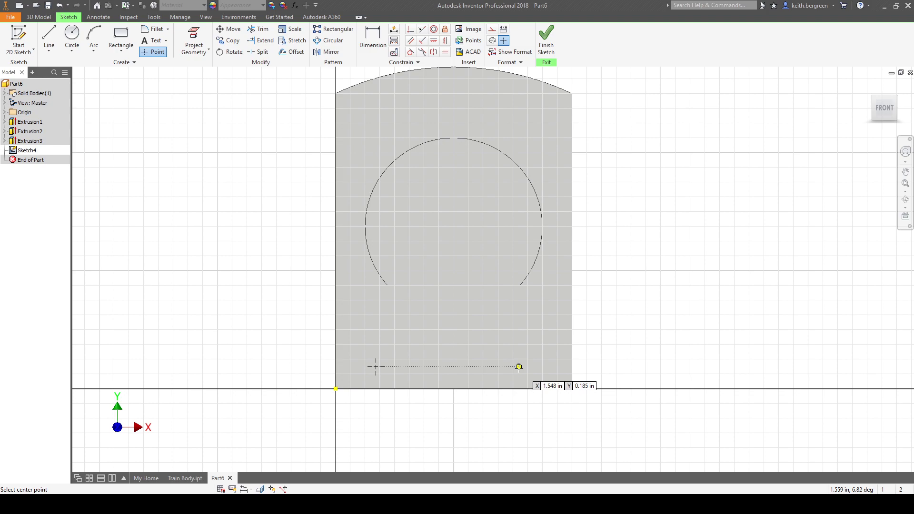
pyautogui.click(519, 366)
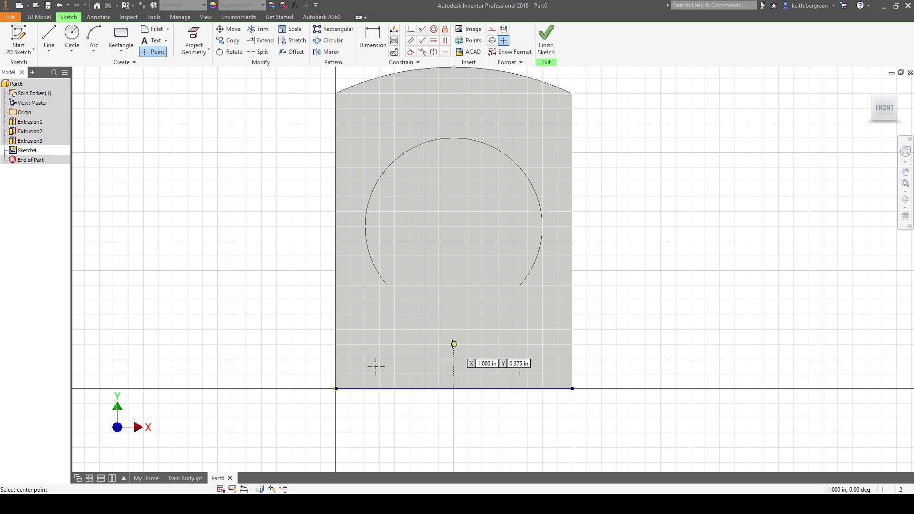
pyautogui.click(453, 324)
pyautogui.press('Escape')
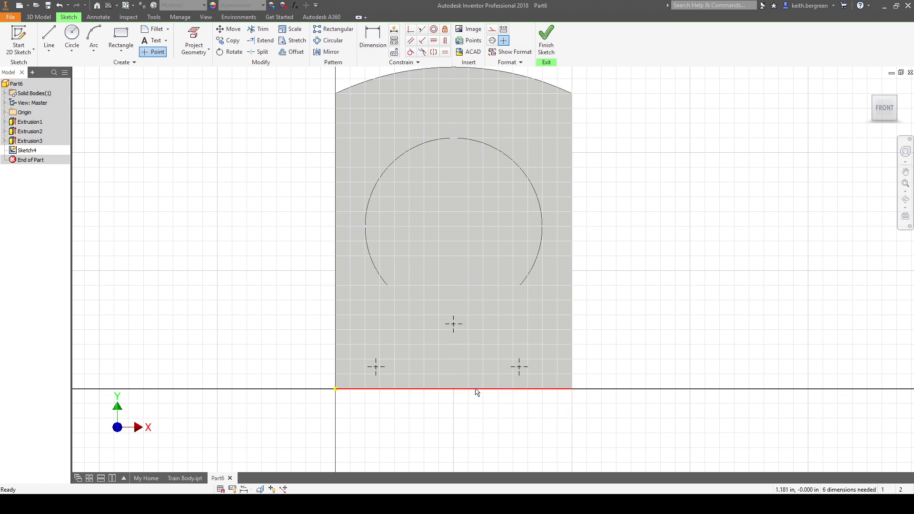
# Check the small front holes' positions in the PDF drawing and dimension the lower-left point 0.375 in from the face's left edge in Inventor
pyautogui.click(585, 503)
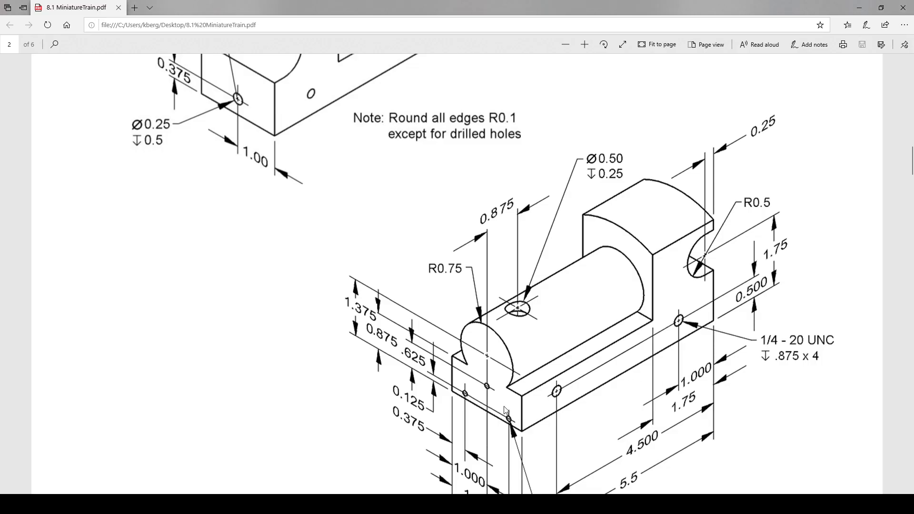
pyautogui.scroll(-2, 525, 411)
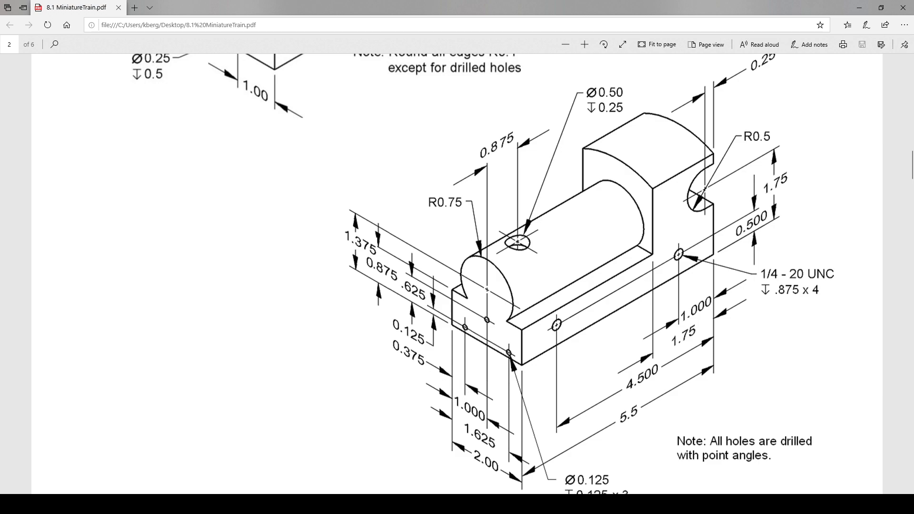
pyautogui.hotkey('alt', 'Tab')
pyautogui.click(371, 47)
pyautogui.click(376, 367)
pyautogui.click(336, 364)
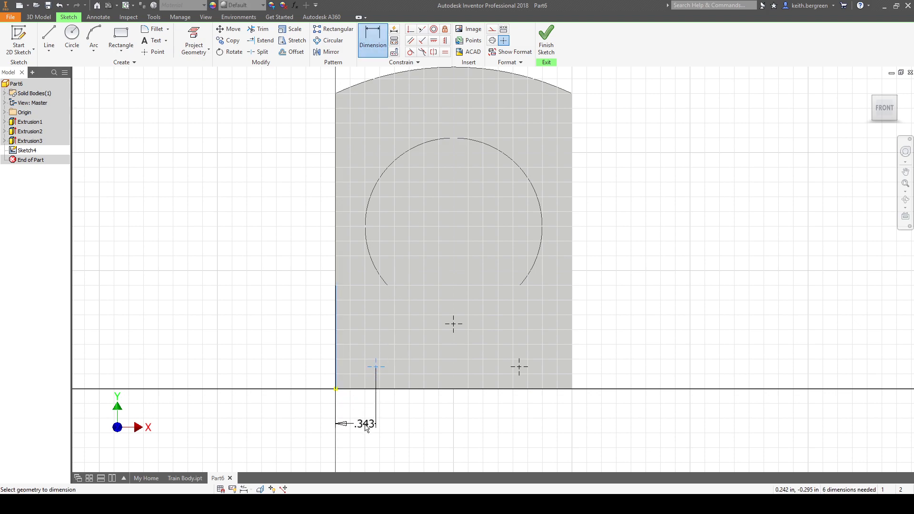
pyautogui.click(361, 430)
pyautogui.write('.3')
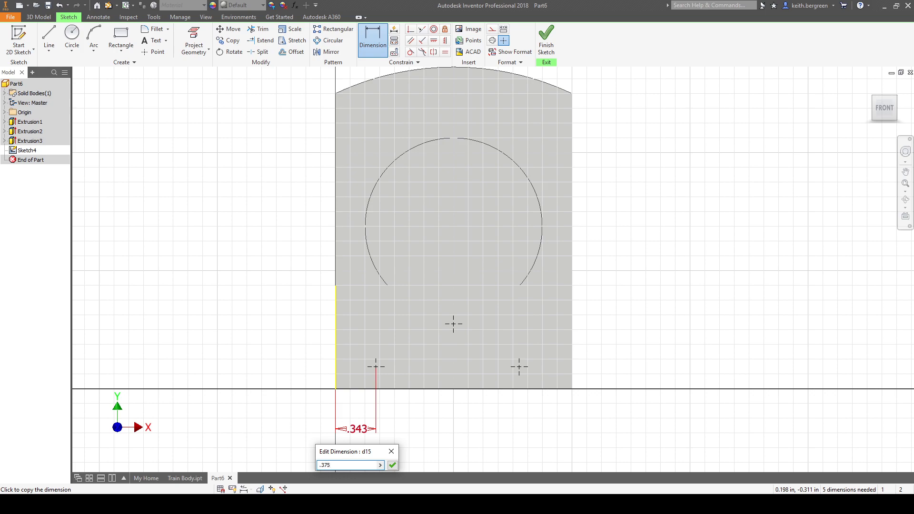
pyautogui.write('75')
pyautogui.press('Return')
# Recheck the hole height in the PDF drawing and dimension the lower-left point 0.125 in above the body's bottom edge in Inventor
pyautogui.hotkey('alt', 'Tab')
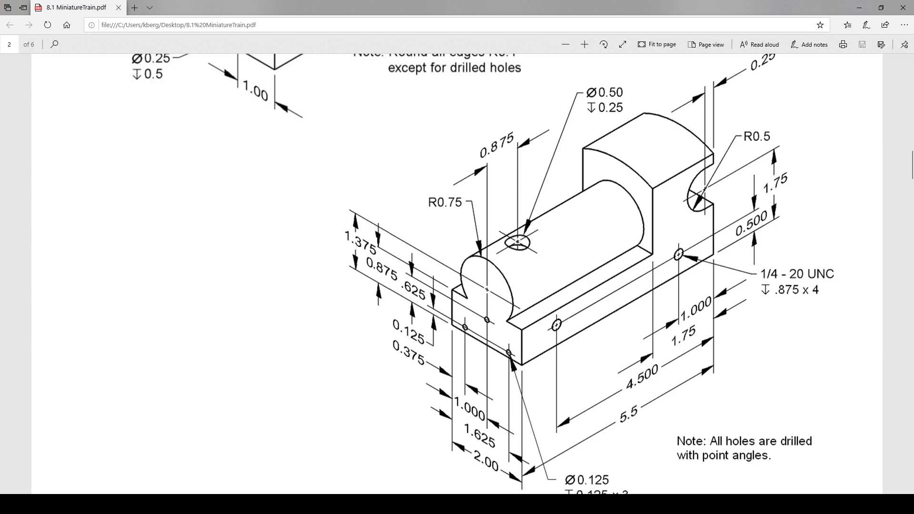
pyautogui.hotkey('alt', 'Tab')
pyautogui.click(374, 38)
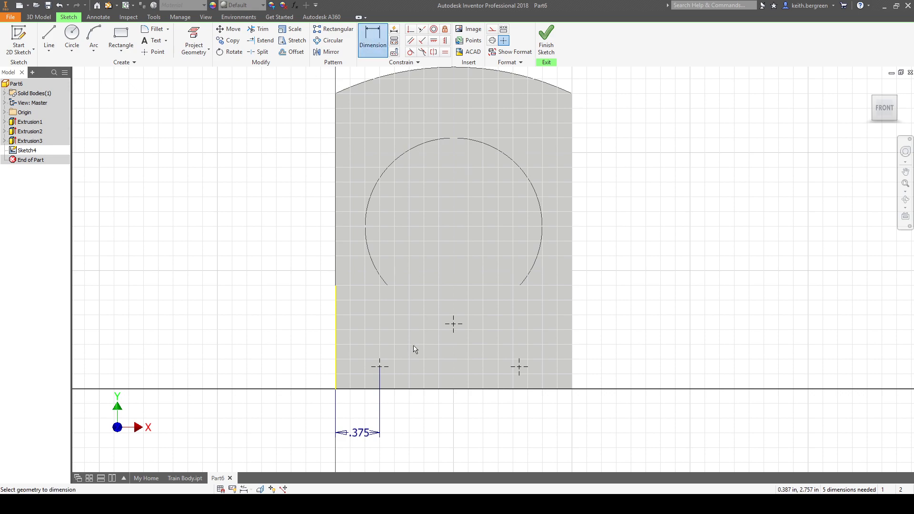
pyautogui.click(379, 366)
pyautogui.click(373, 388)
pyautogui.click(311, 379)
pyautogui.write('.125')
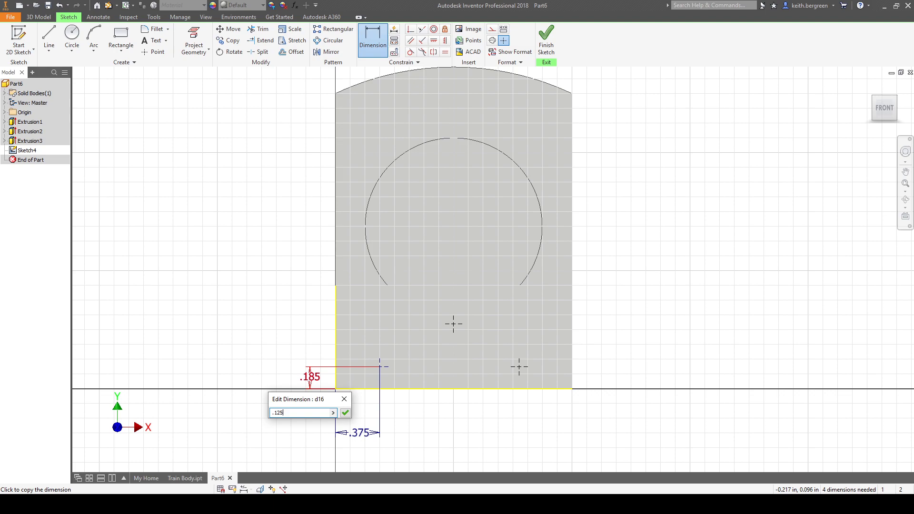
pyautogui.press('Return')
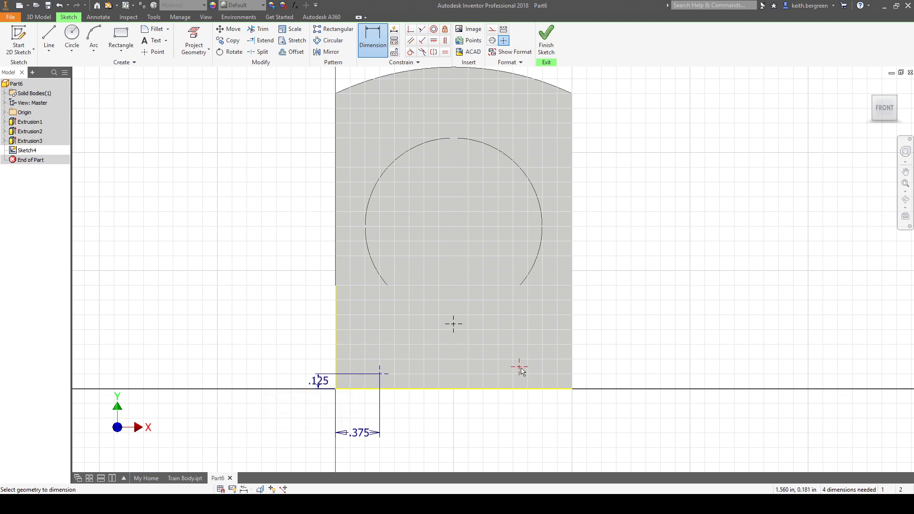
# Dimension the lower-right point 0.125 in above the body's bottom edge
pyautogui.click(520, 367)
pyautogui.click(522, 389)
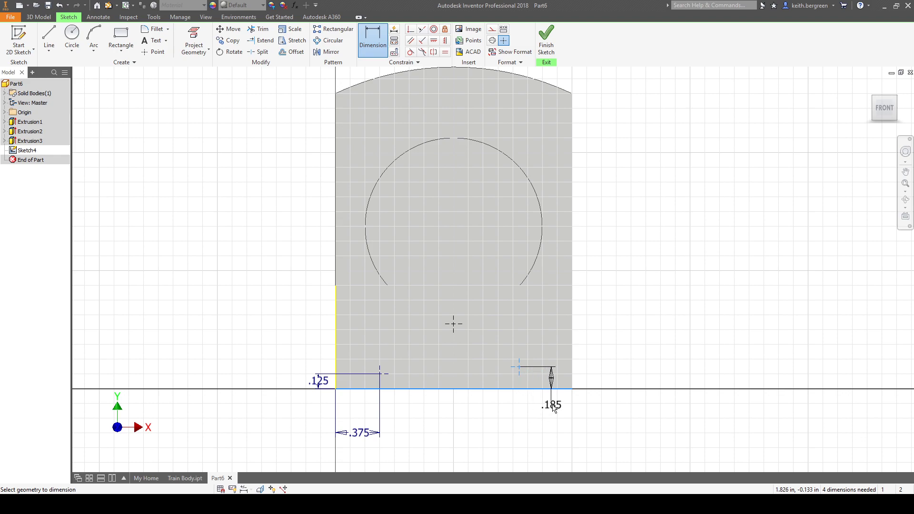
pyautogui.click(589, 379)
pyautogui.write('.')
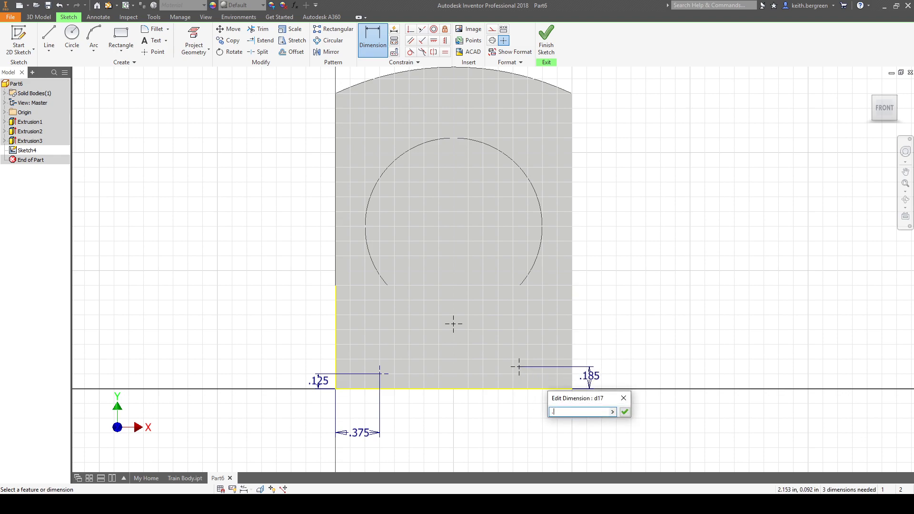
pyautogui.press('Return')
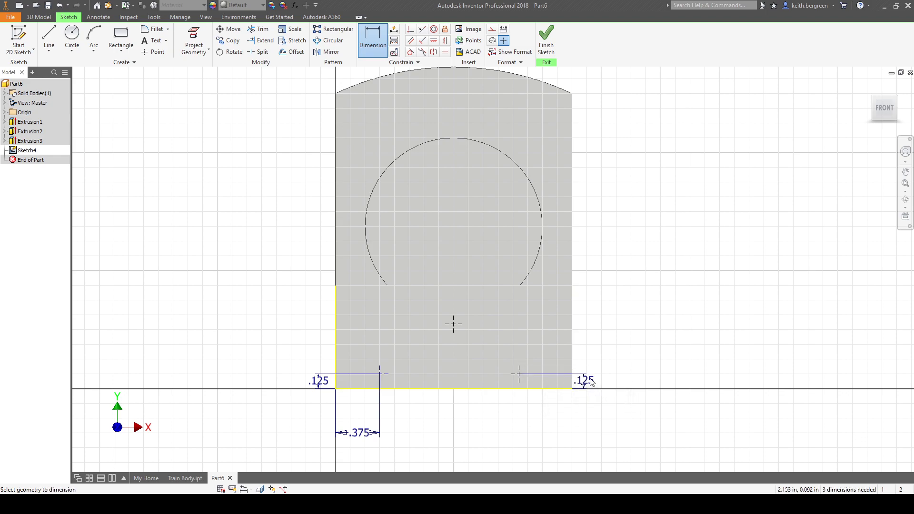
pyautogui.press('Escape')
# Dimension the lower-right point 0.375 in from the face's right edge
pyautogui.press('d')
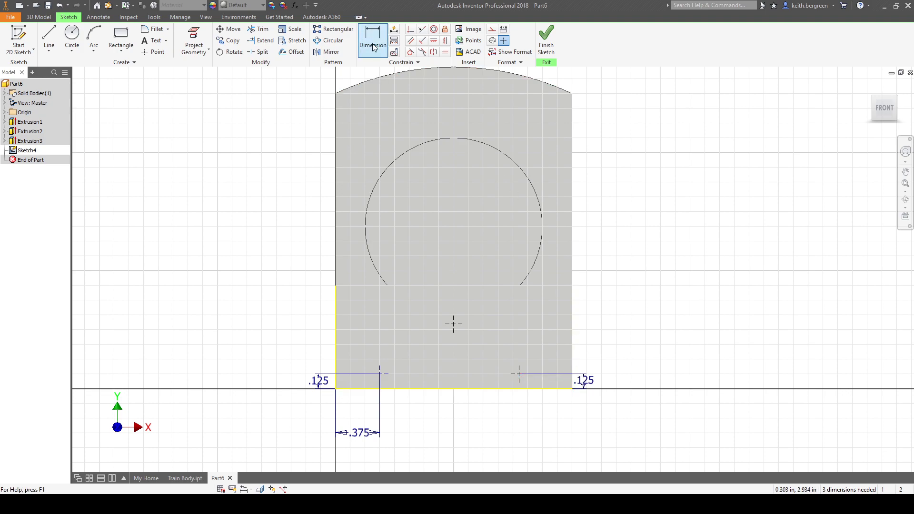
pyautogui.click(519, 374)
pyautogui.click(571, 369)
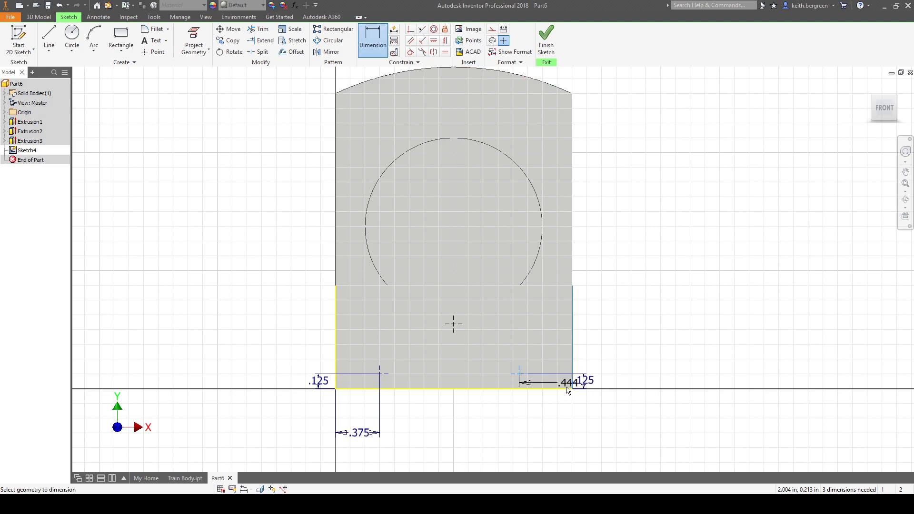
pyautogui.click(555, 417)
pyautogui.write('.375')
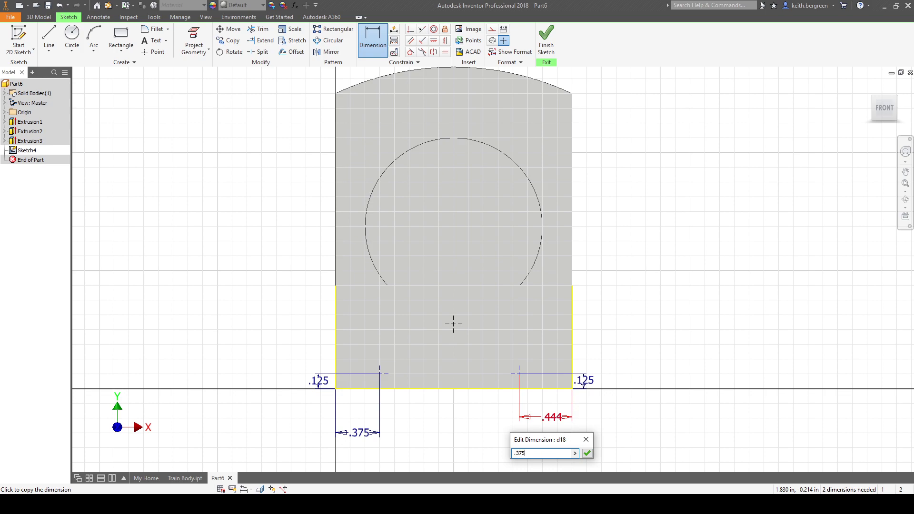
pyautogui.press('Return')
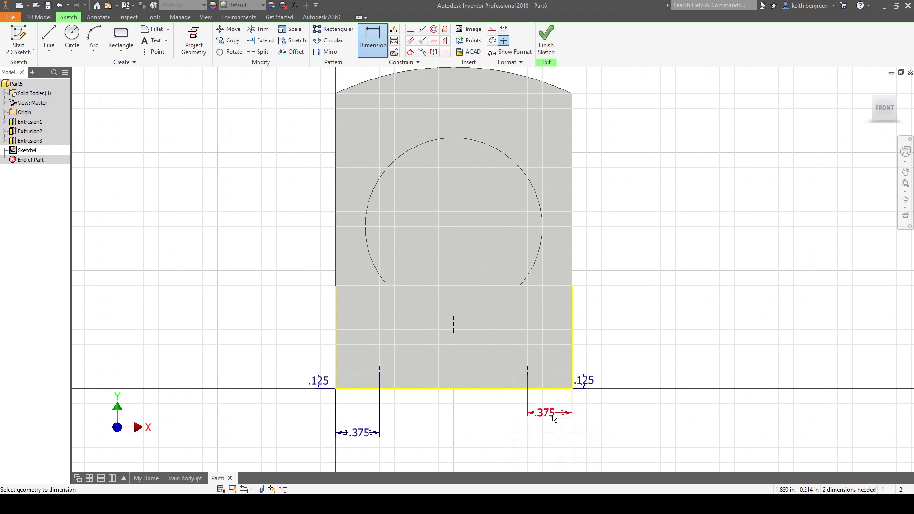
pyautogui.press('Escape')
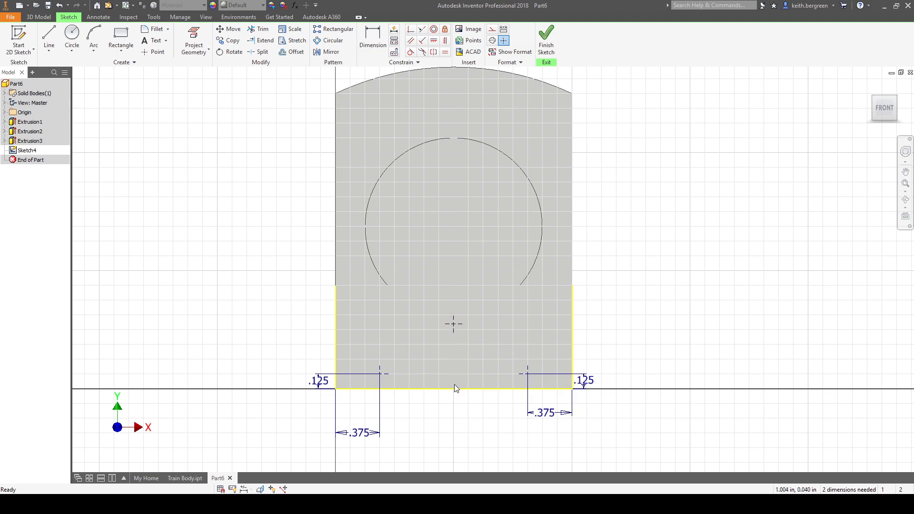
# Check the PDF drawing, dimension the middle point 0.625 in above the body's bottom edge in Inventor, and finish the sketch
pyautogui.click(625, 499)
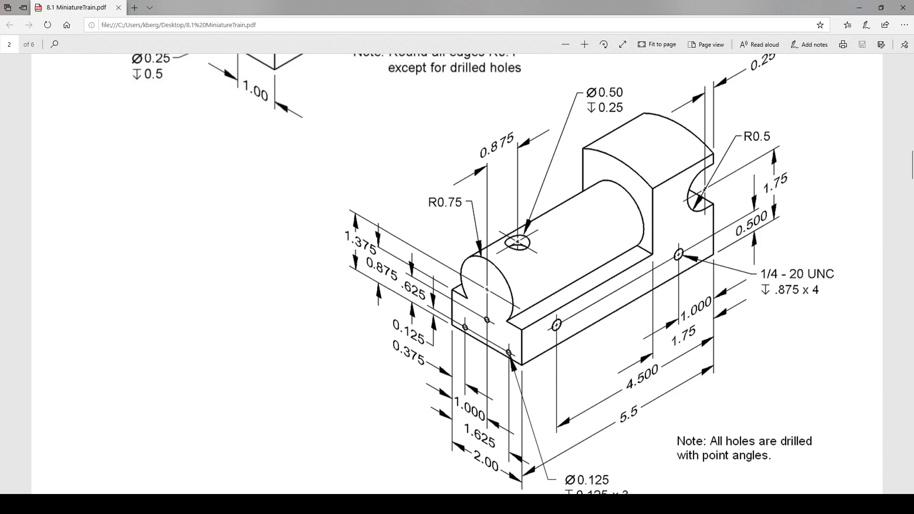
pyautogui.click(595, 500)
pyautogui.press('d')
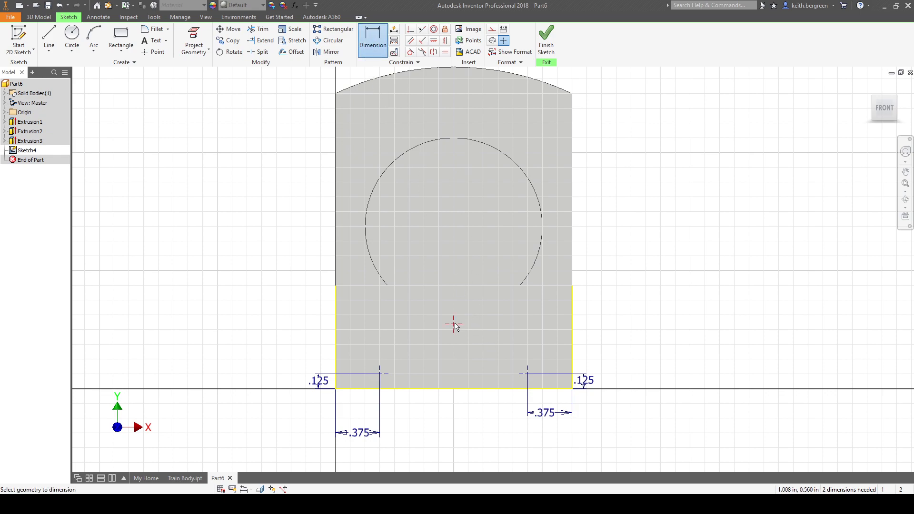
pyautogui.click(465, 389)
pyautogui.click(453, 324)
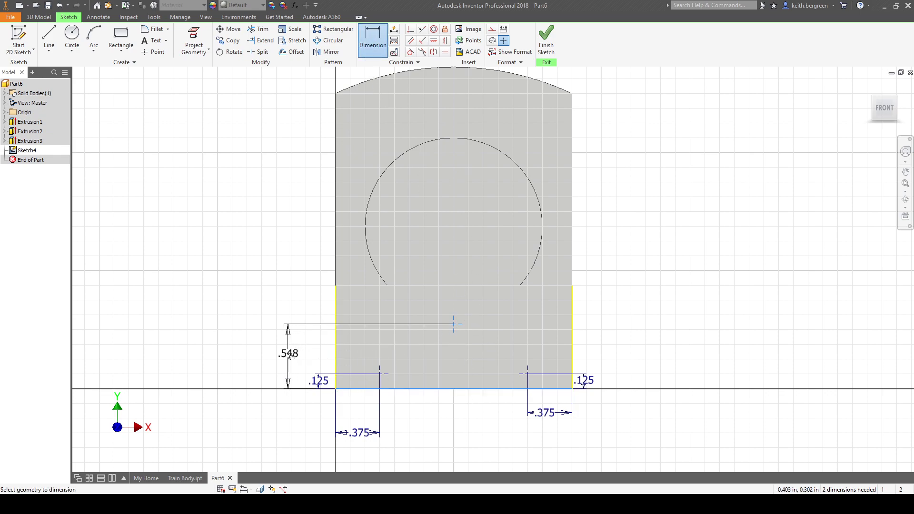
pyautogui.click(289, 354)
pyautogui.write('.625')
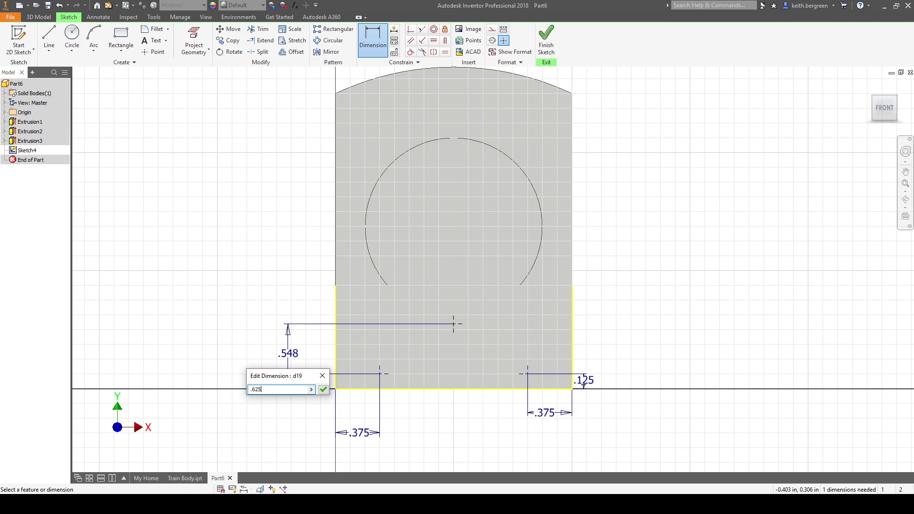
pyautogui.press('Return')
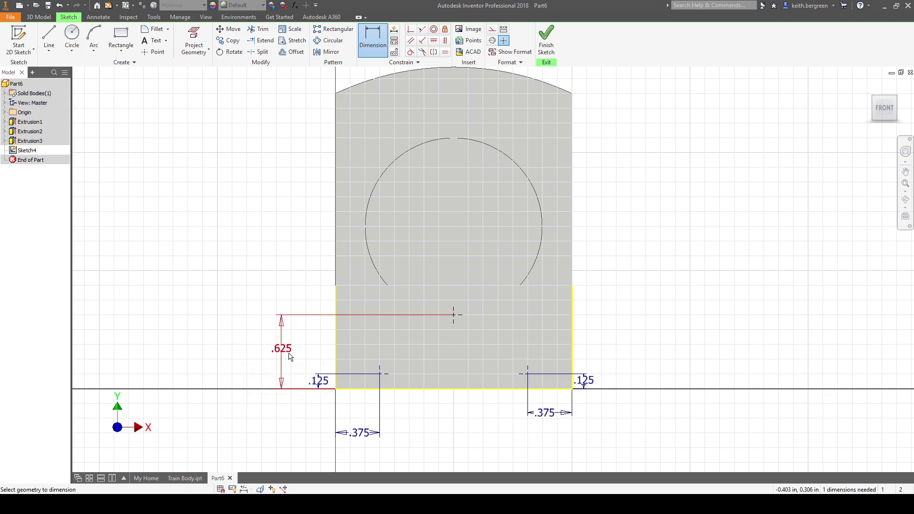
pyautogui.press('Escape')
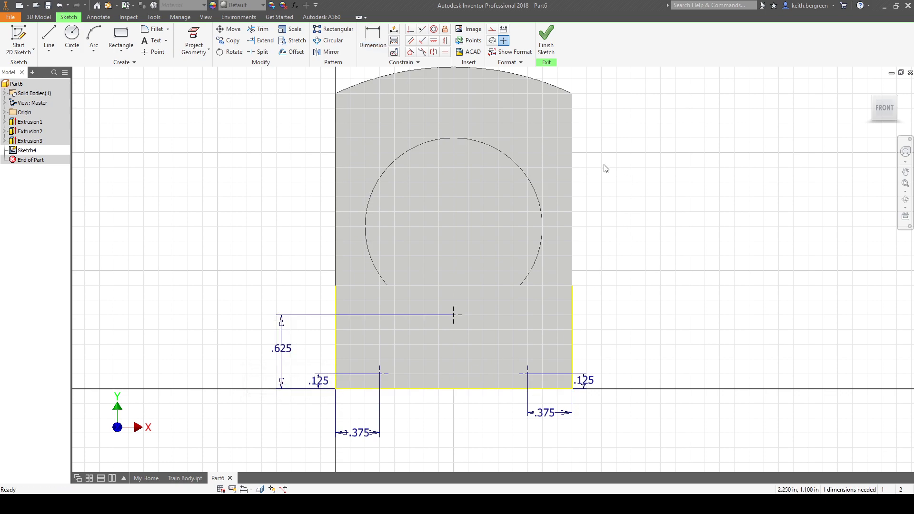
pyautogui.click(546, 38)
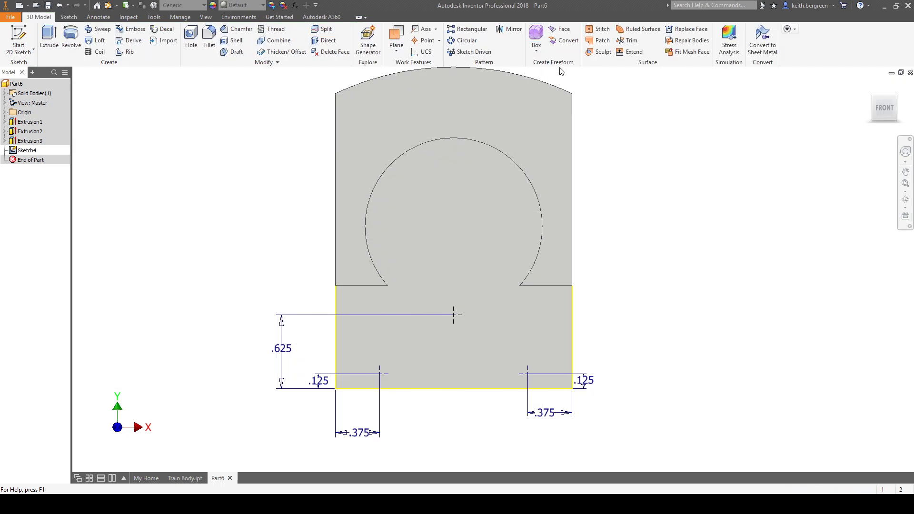
# Check the hole callout in the PDF drawing and create three drilled holes, 0.125 in diameter and 0.125 in deep, at the front-face points in Inventor
pyautogui.click(896, 99)
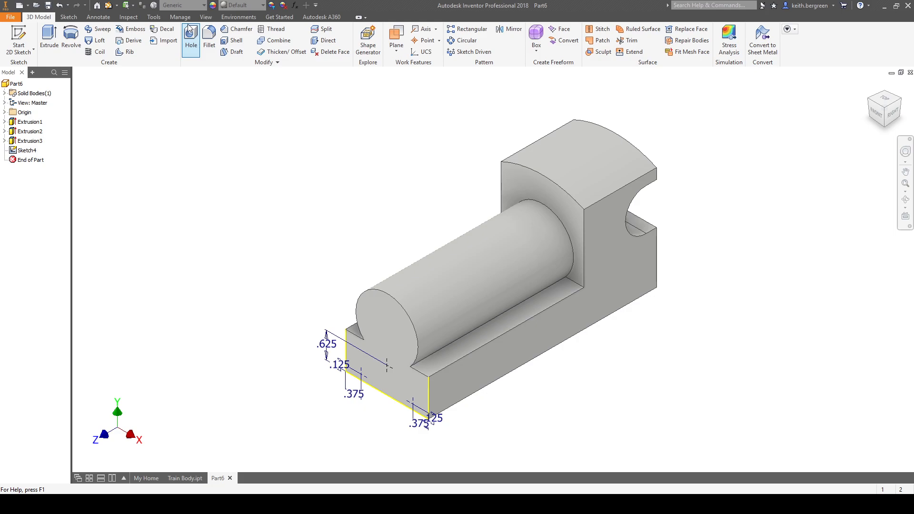
pyautogui.click(195, 43)
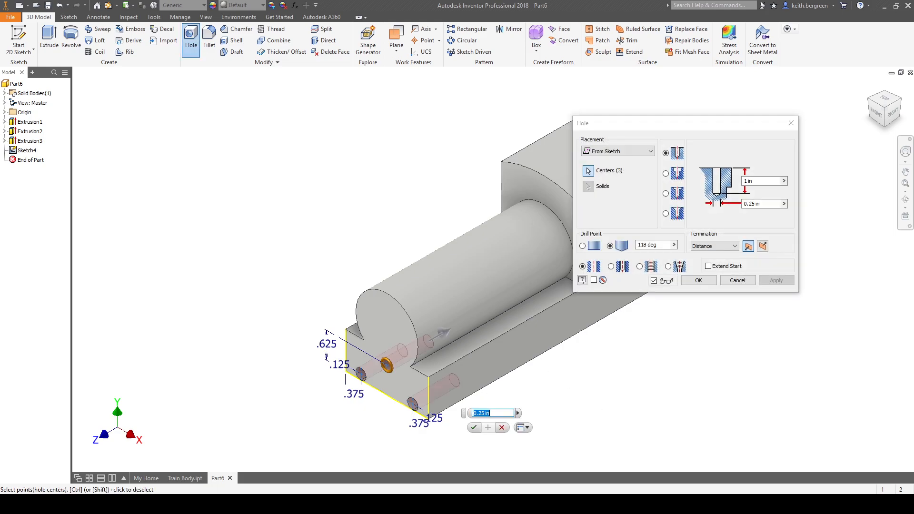
pyautogui.click(496, 503)
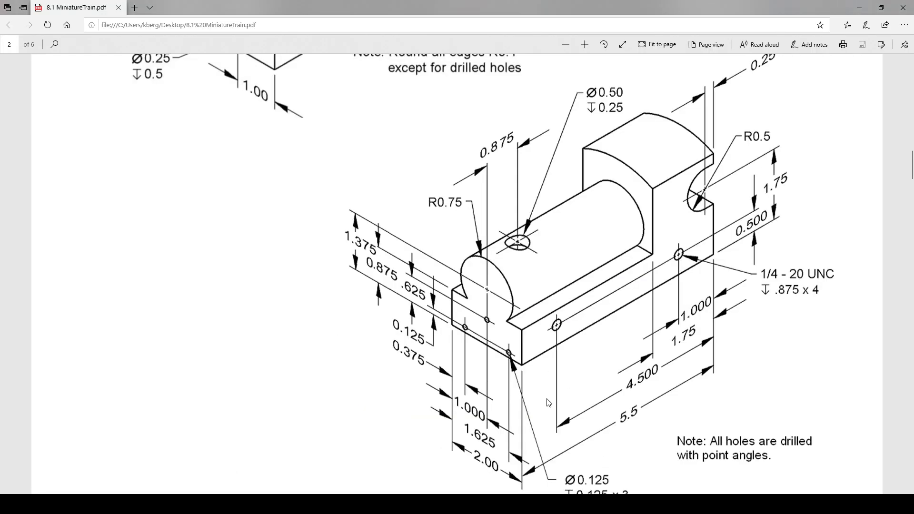
pyautogui.scroll(-1, 577, 423)
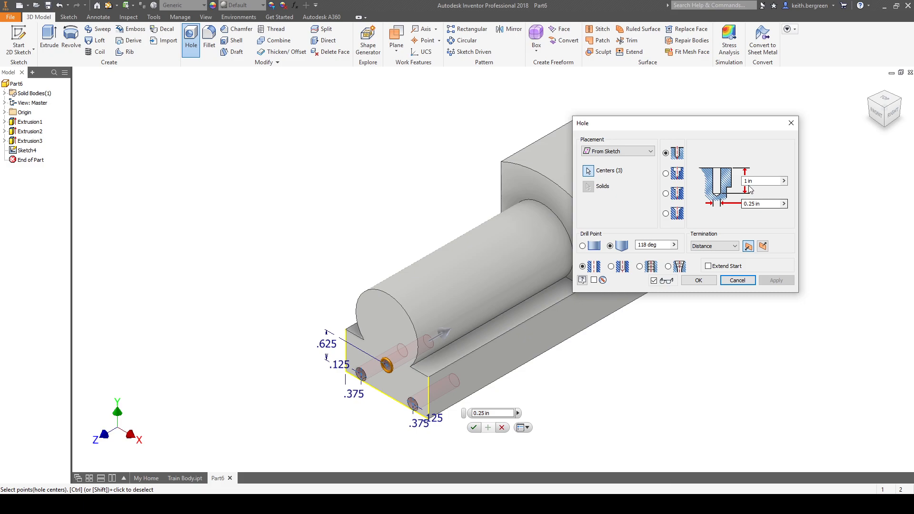
pyautogui.doubleClick(752, 181)
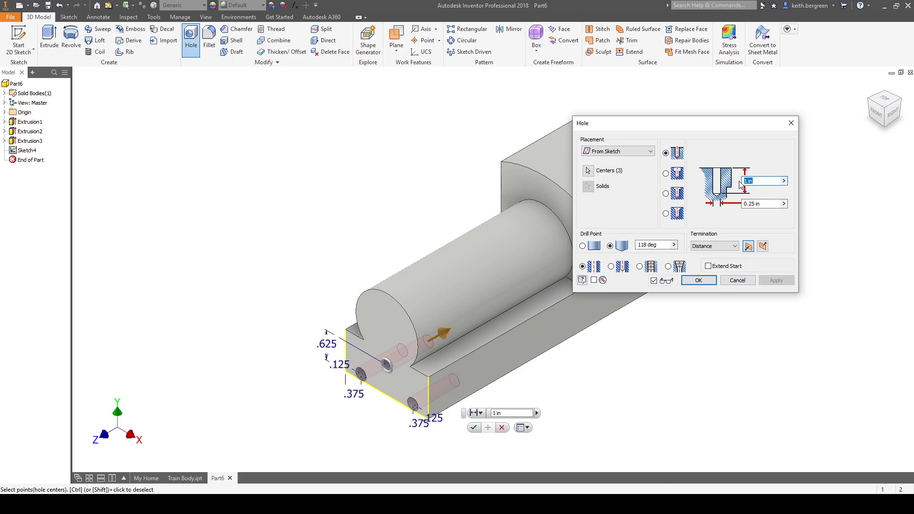
pyautogui.write('.12')
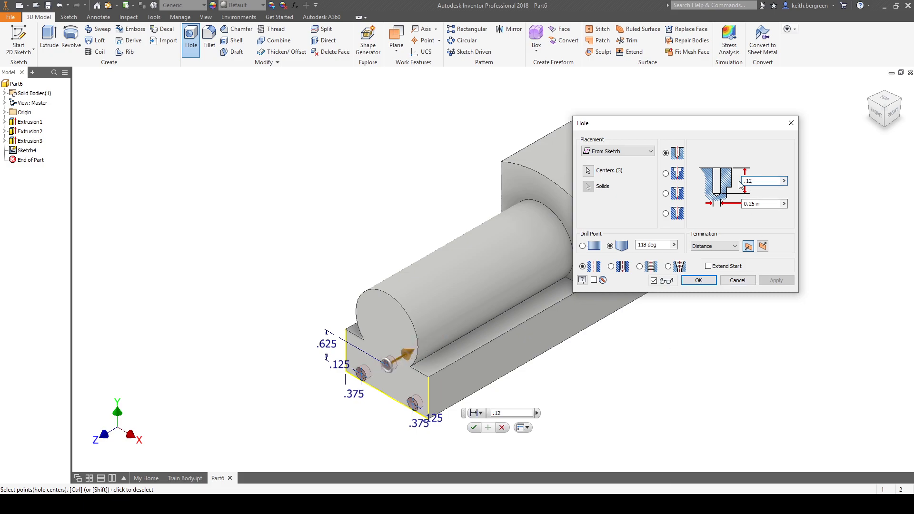
pyautogui.write('5')
pyautogui.press('Tab')
pyautogui.write('0')
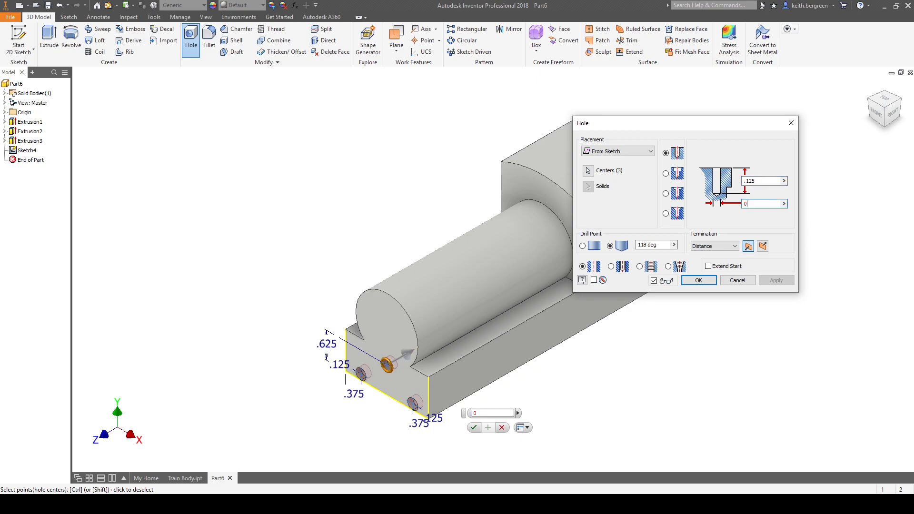
pyautogui.write('.125')
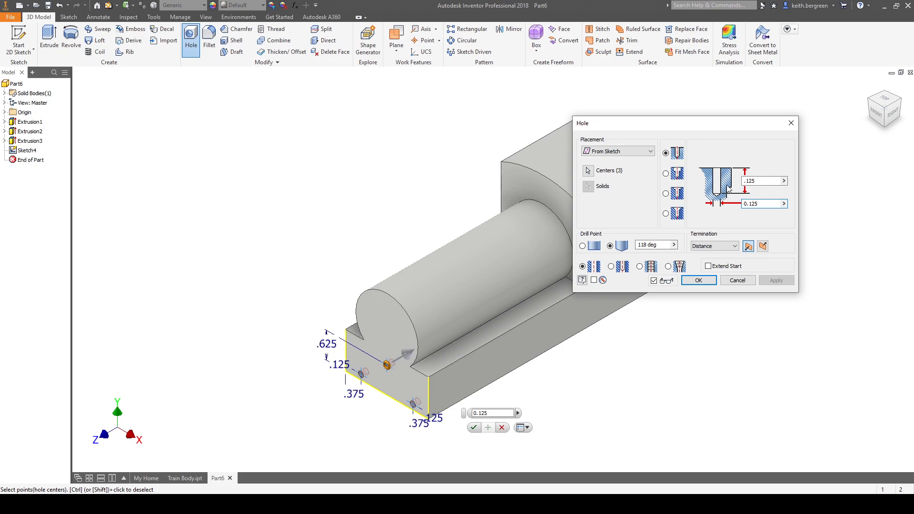
pyautogui.click(698, 280)
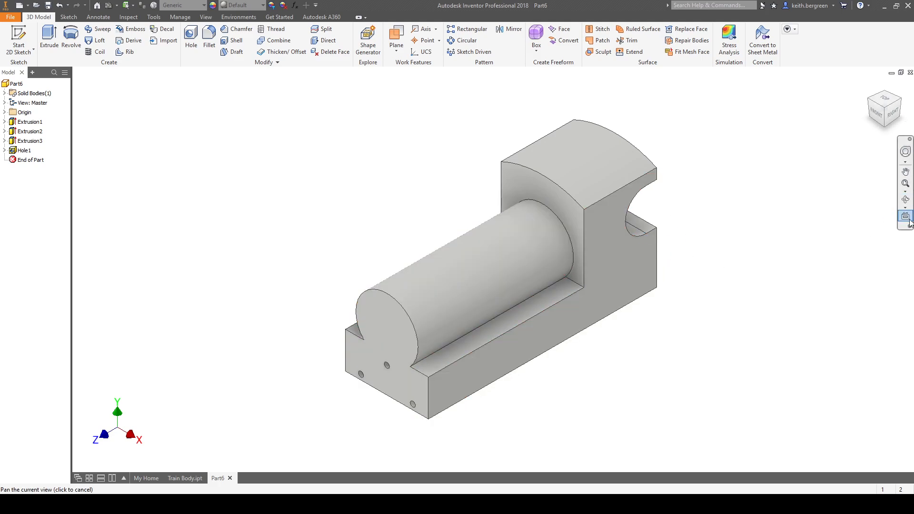
# Start a sketch on the body's right side face and place two points along its lower part, one near each end
pyautogui.click(638, 274)
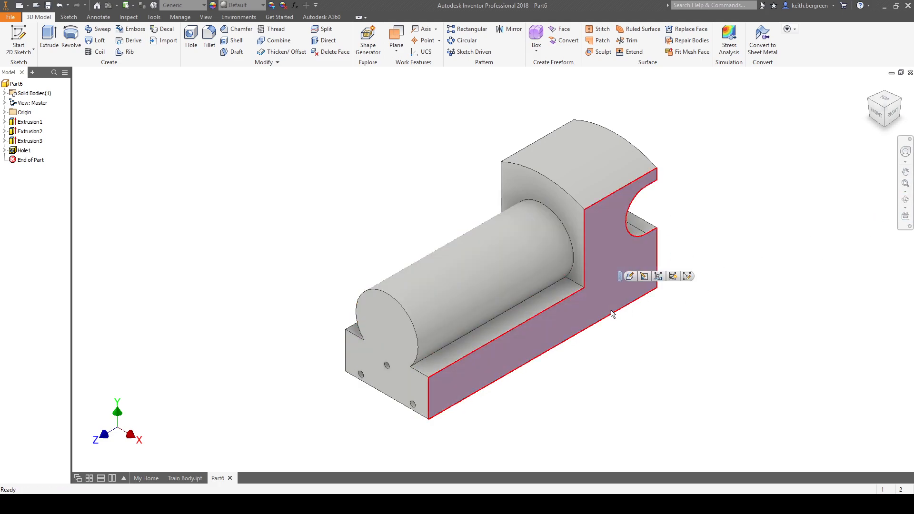
pyautogui.click(687, 276)
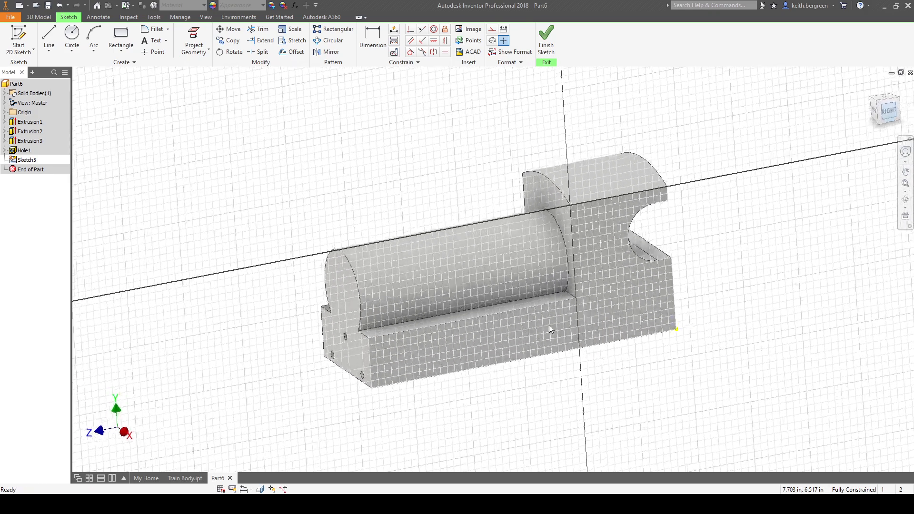
pyautogui.click(155, 51)
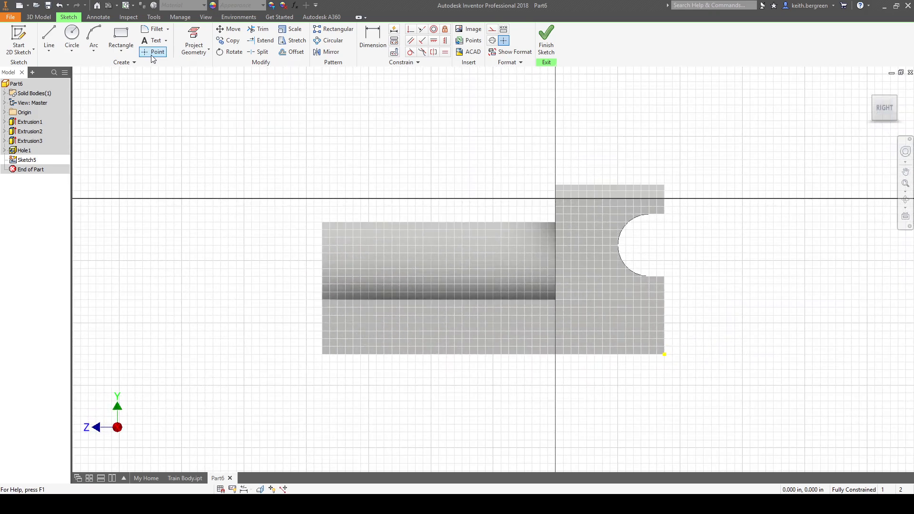
pyautogui.click(380, 334)
pyautogui.click(591, 334)
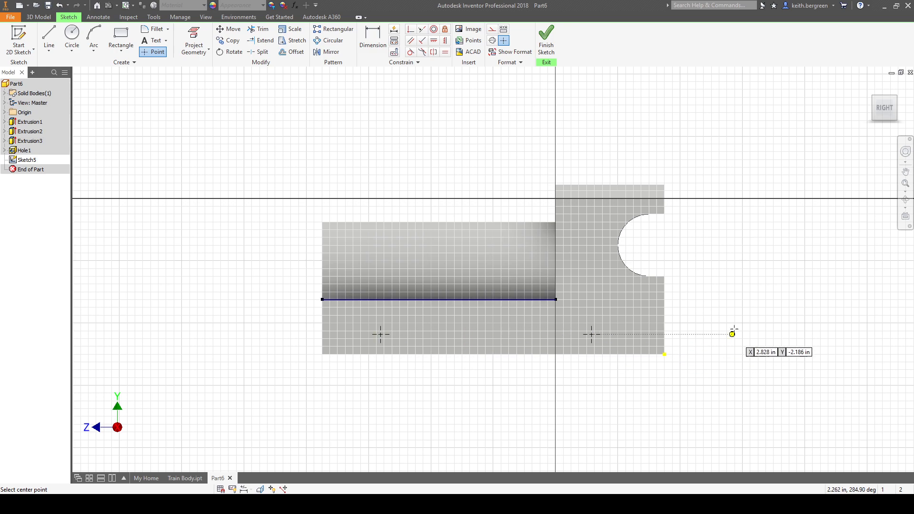
pyautogui.press('Escape')
pyautogui.scroll(4, 602, 366)
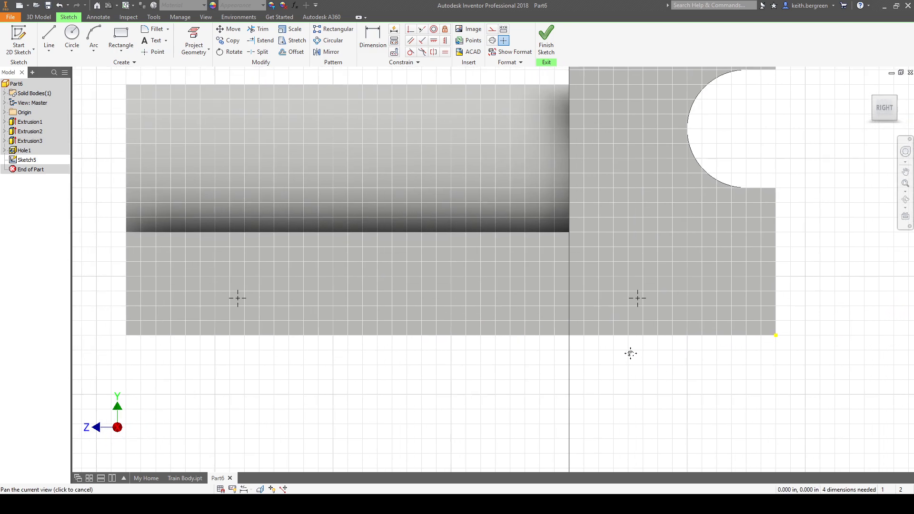
# Check the side-hole positions in the PDF drawing and dimension the rear point 0.5 in above the body's bottom edge in Inventor
pyautogui.click(572, 503)
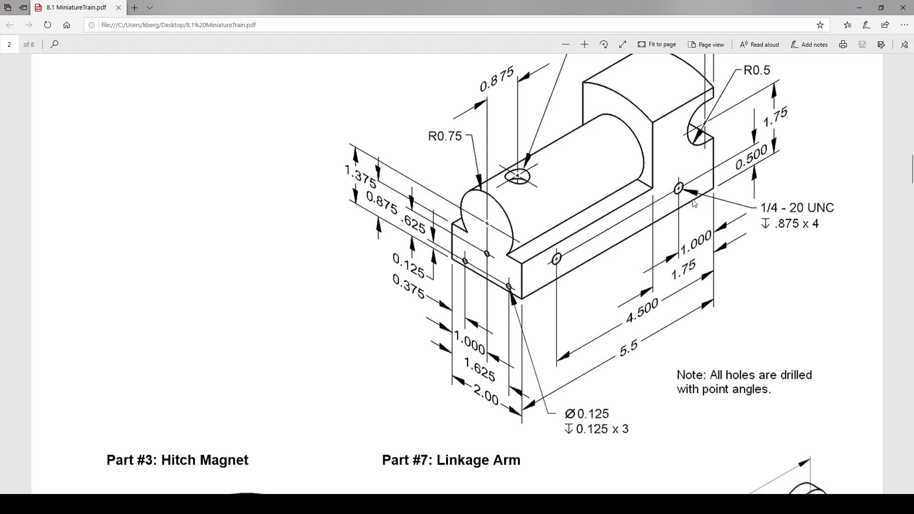
pyautogui.hotkey('alt', 'Tab')
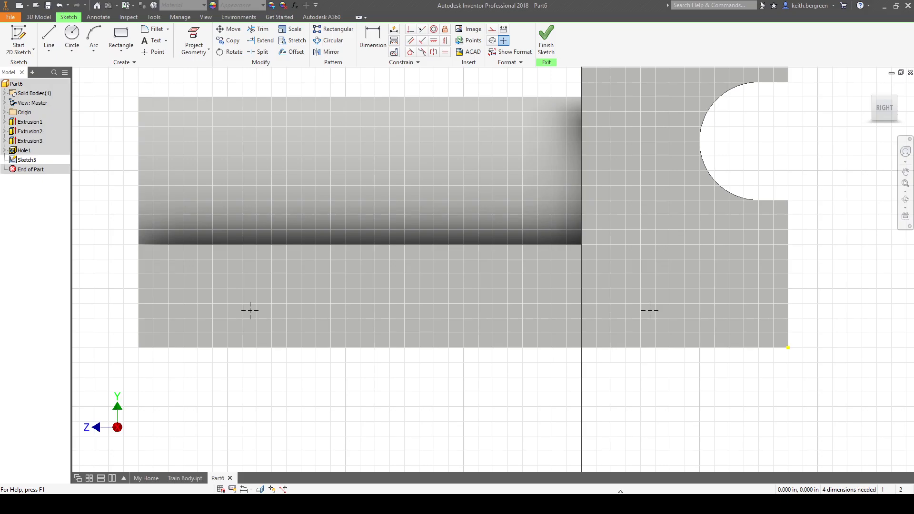
pyautogui.click(372, 37)
pyautogui.click(650, 310)
pyautogui.click(659, 347)
pyautogui.click(813, 328)
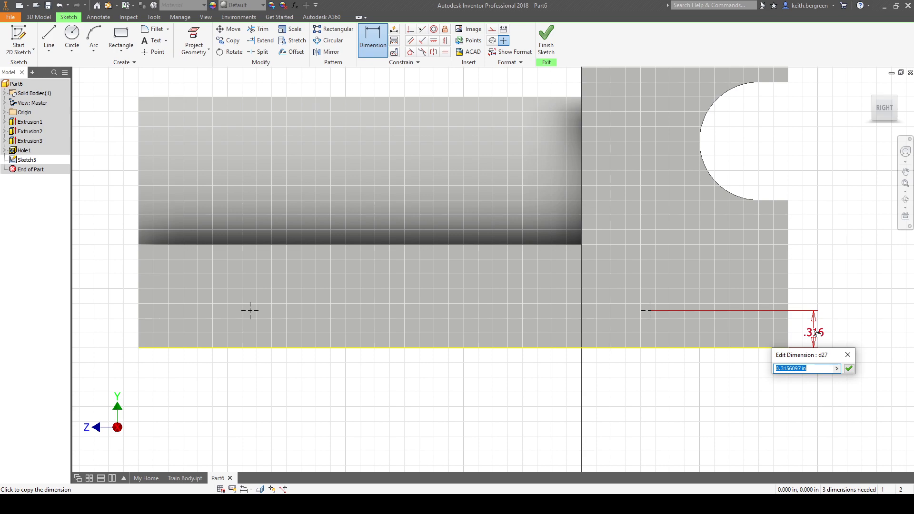
pyautogui.write('.5')
pyautogui.press('Return')
# Dimension the rear point 1 in from the body's rear edge
pyautogui.click(373, 36)
pyautogui.click(788, 261)
pyautogui.click(650, 288)
pyautogui.click(730, 405)
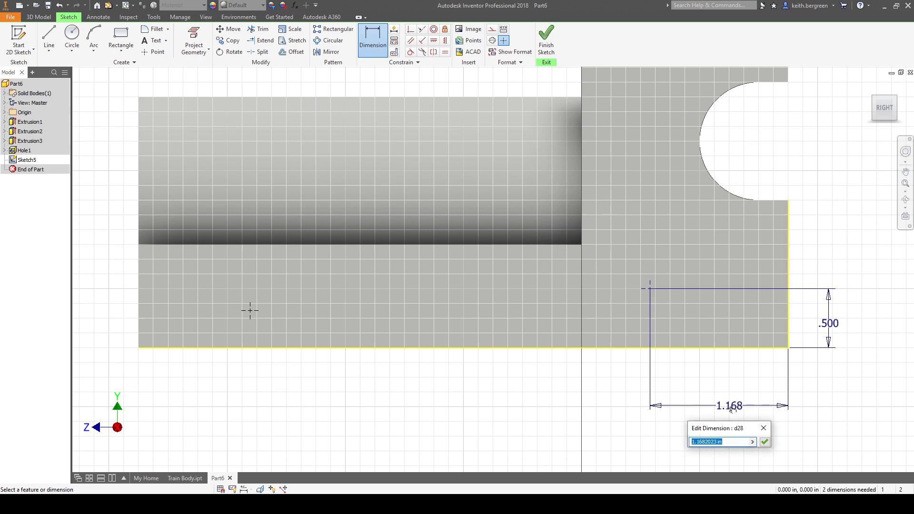
pyautogui.write('1')
pyautogui.press('Return')
pyautogui.press('Escape')
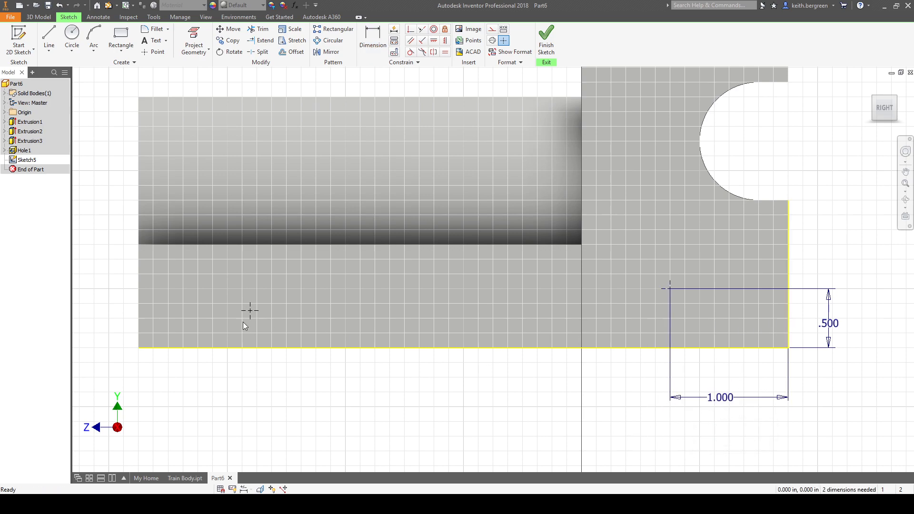
# Recheck the PDF drawing and dimension the front point 4.5 in from the body's rear edge in Inventor
pyautogui.hotkey('alt', 'Tab')
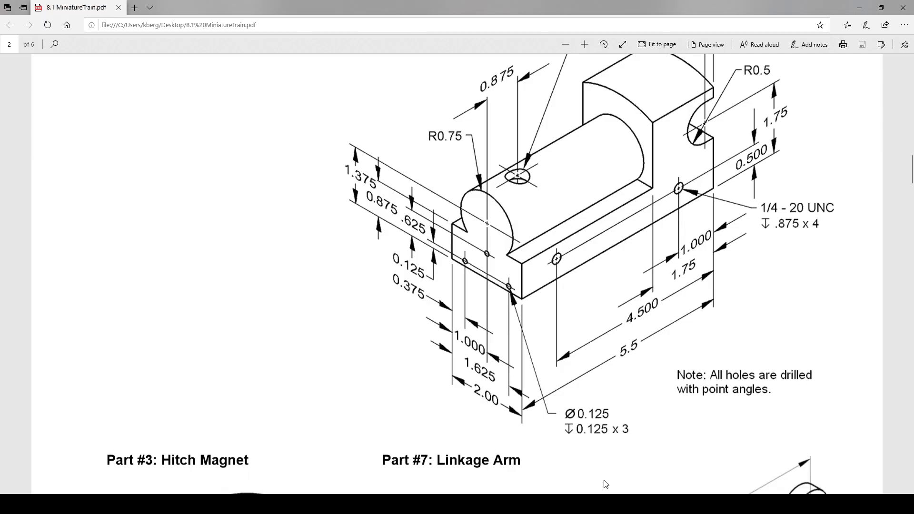
pyautogui.hotkey('alt', 'Tab')
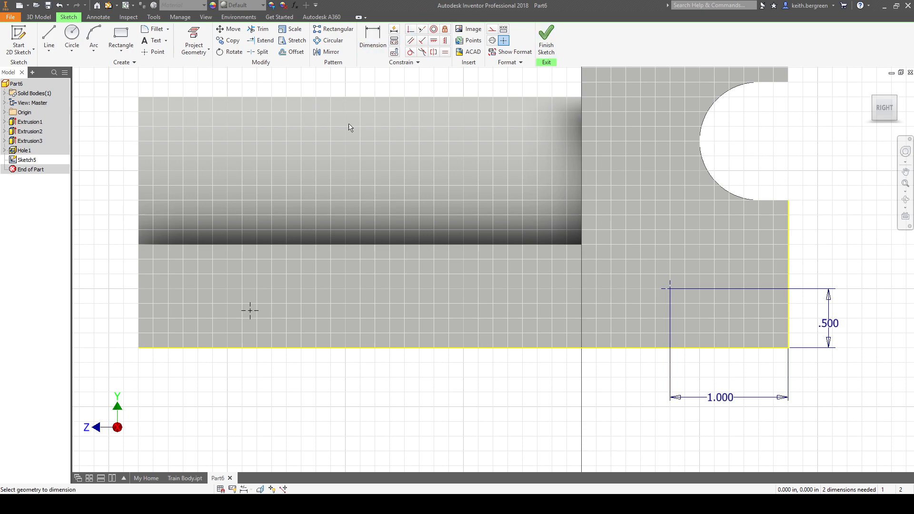
pyautogui.click(788, 267)
pyautogui.click(250, 311)
pyautogui.click(400, 428)
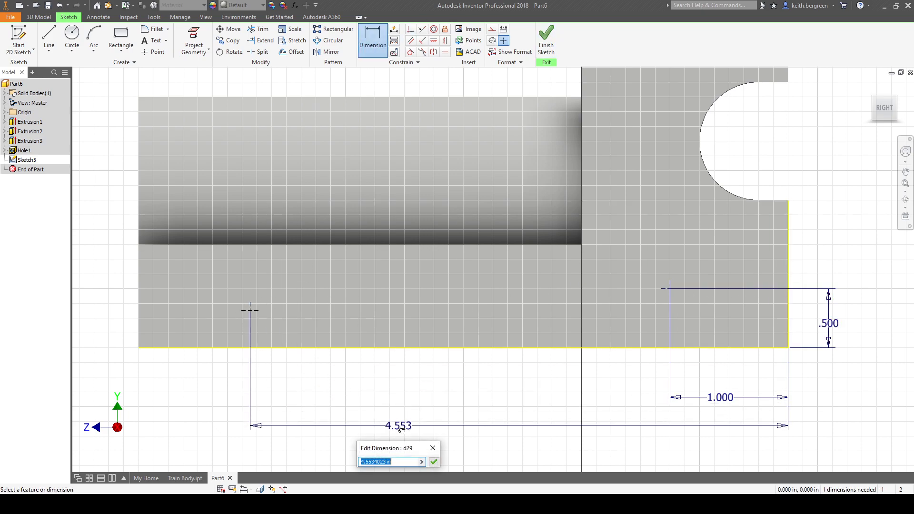
pyautogui.write('4')
pyautogui.press('Return')
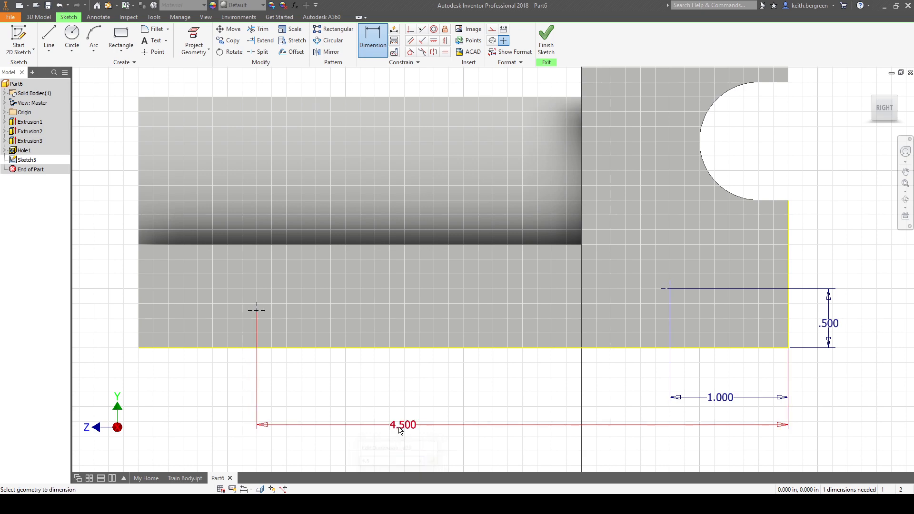
# Finish the side sketch, start a Hole feature on its two points, and check the thread callout in the PDF drawing
pyautogui.click(545, 41)
pyautogui.click(895, 98)
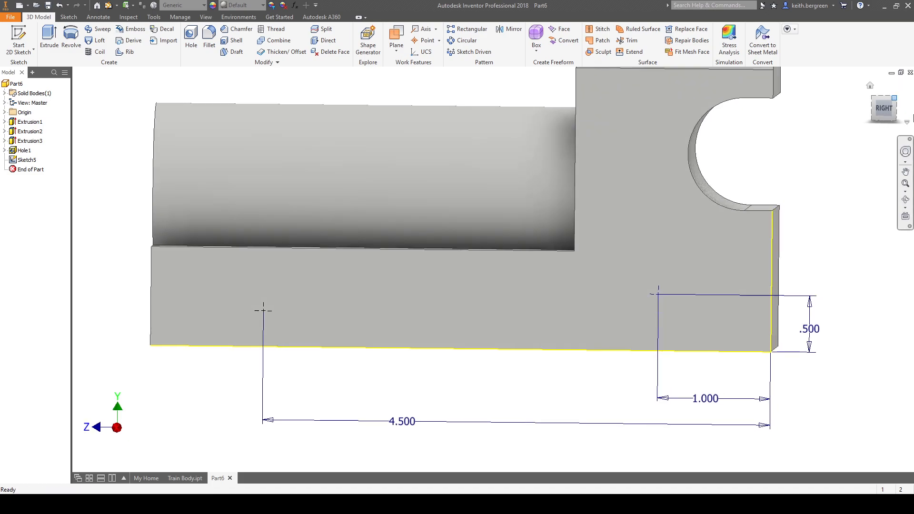
pyautogui.click(190, 38)
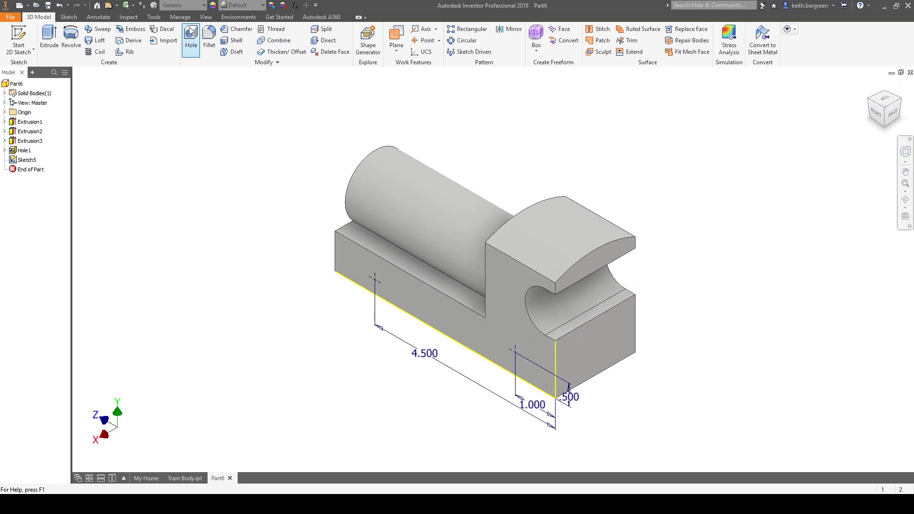
pyautogui.hotkey('alt', 'Tab')
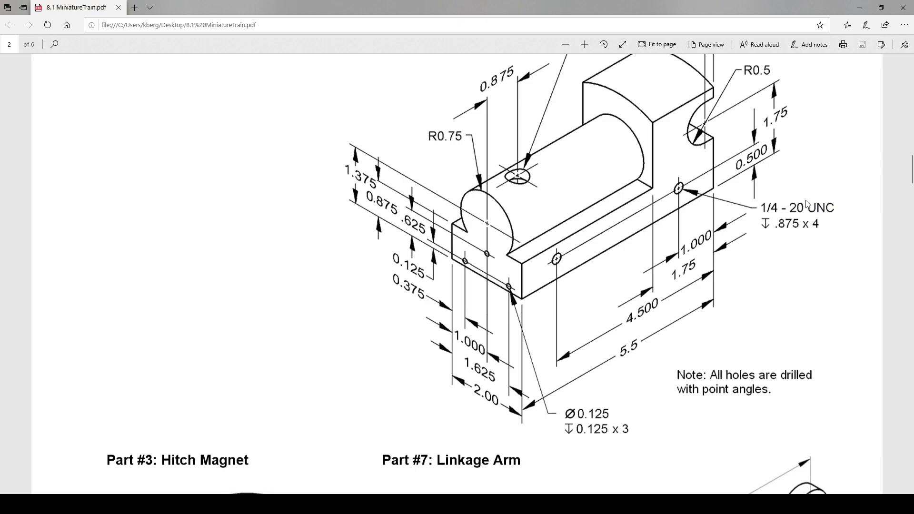
pyautogui.scroll(2, 803, 197)
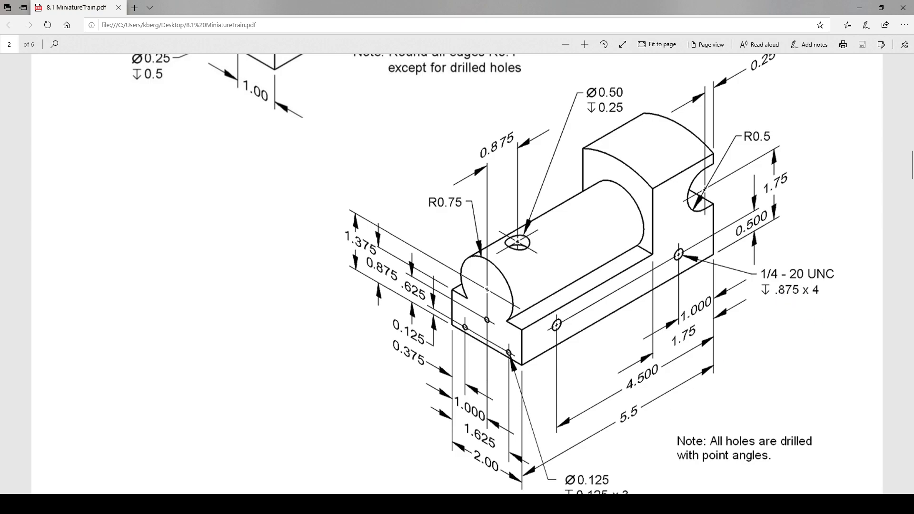
pyautogui.hotkey('alt', 'Tab')
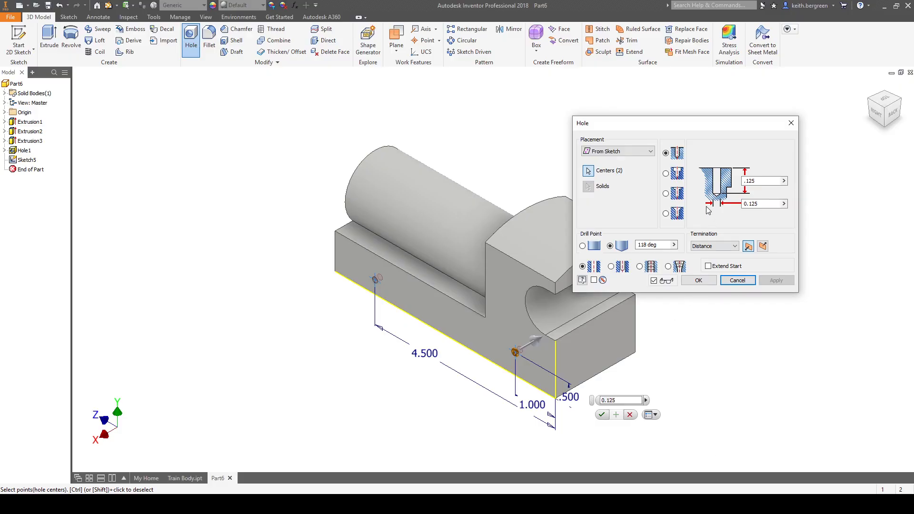
# Make the two side holes tapped with full-depth threads and set their depth to 0.875 in
pyautogui.click(640, 266)
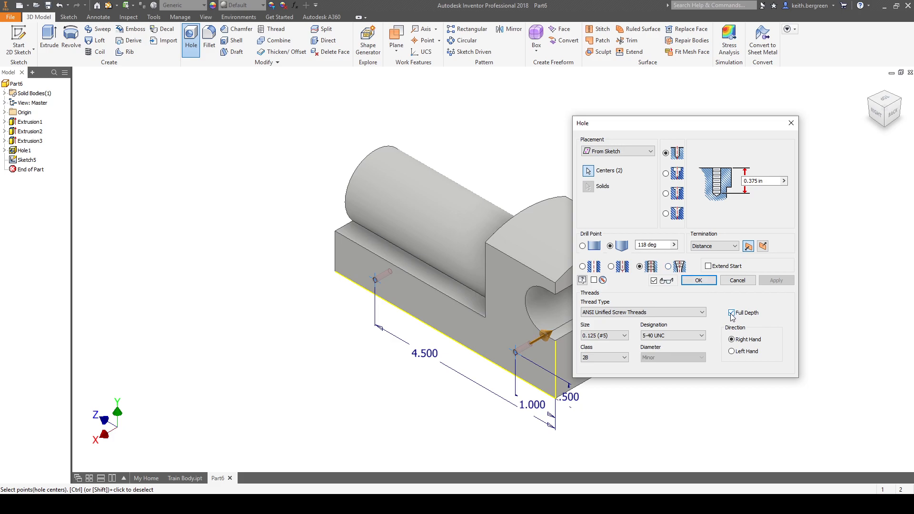
pyautogui.click(747, 181)
pyautogui.write('0')
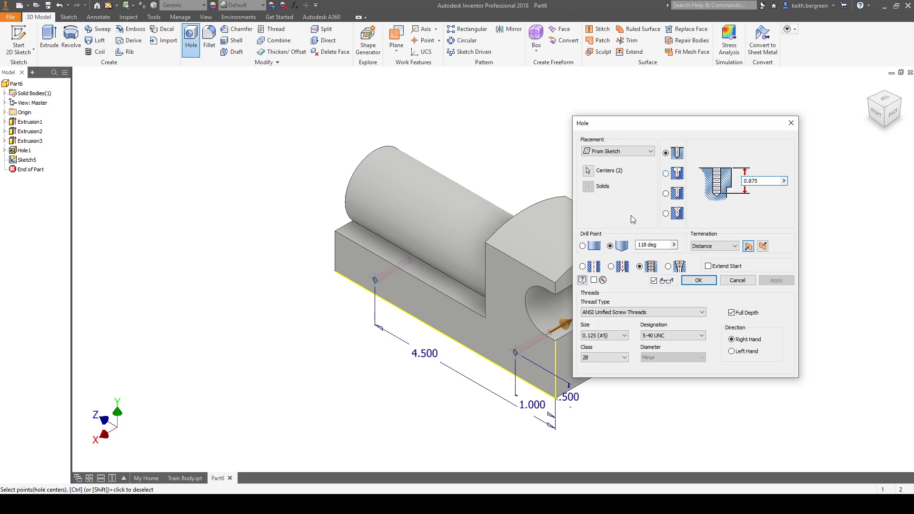
# Set the thread size to 0.25 with the 1/4-20 UNC designation, re-enter the hole depth, and create the two tapped side holes
pyautogui.click(701, 336)
pyautogui.click(700, 336)
pyautogui.click(624, 335)
pyautogui.click(625, 336)
pyautogui.click(625, 335)
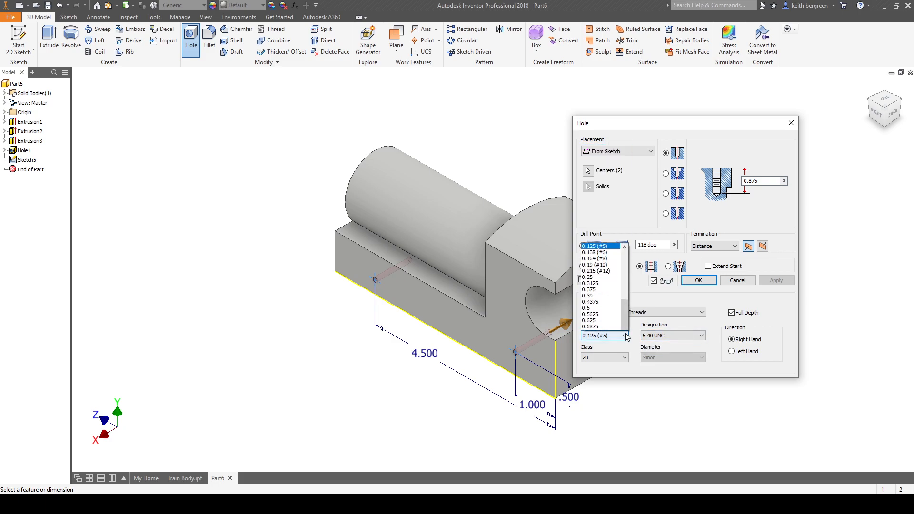
pyautogui.moveTo(627, 242); pyautogui.dragTo(629, 207)
pyautogui.click(600, 275)
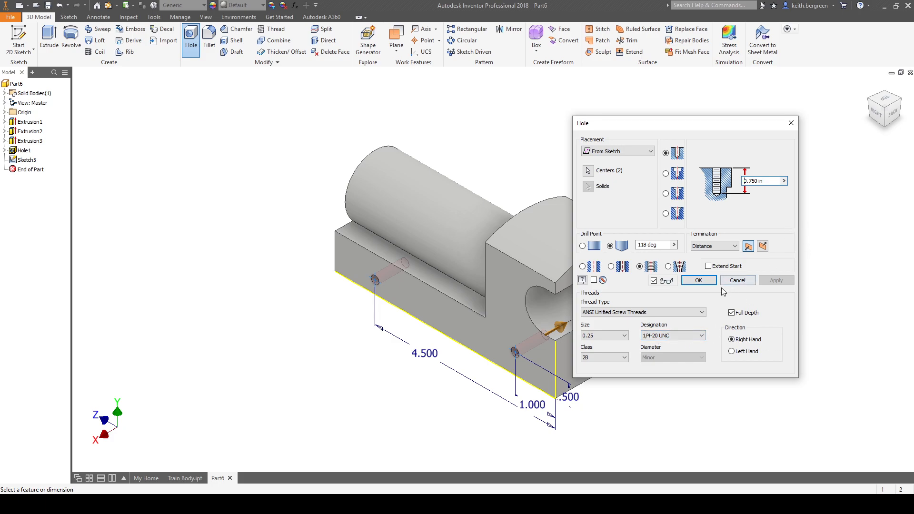
pyautogui.moveTo(761, 182); pyautogui.dragTo(731, 184)
pyautogui.click(698, 280)
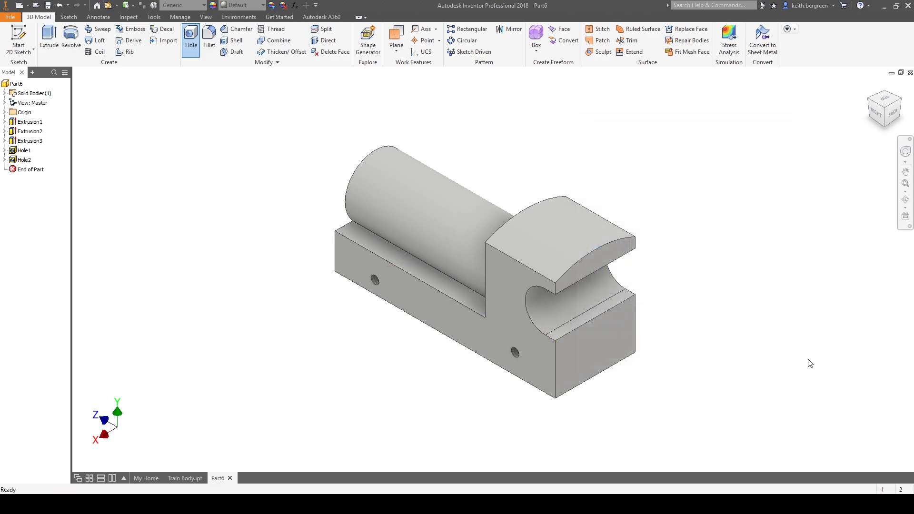
pyautogui.click(905, 198)
pyautogui.moveTo(485, 309); pyautogui.dragTo(612, 310)
pyautogui.press('Escape')
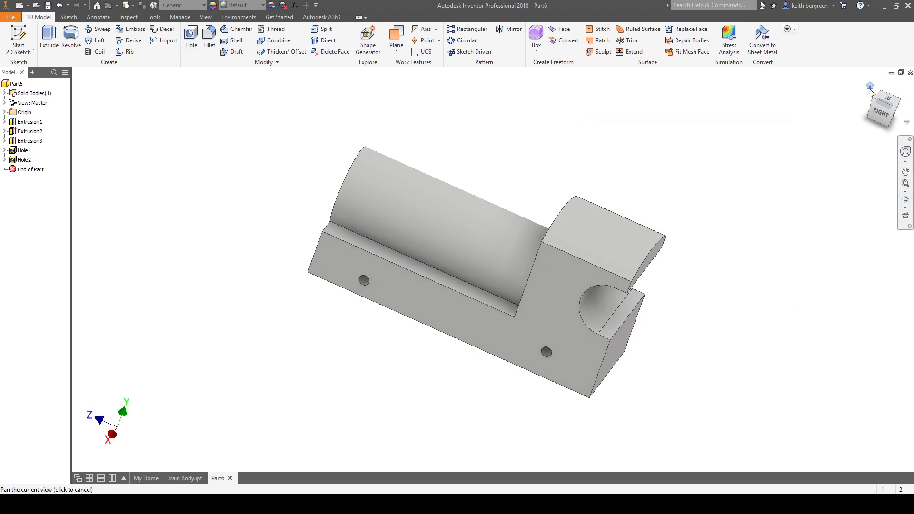
pyautogui.click(878, 115)
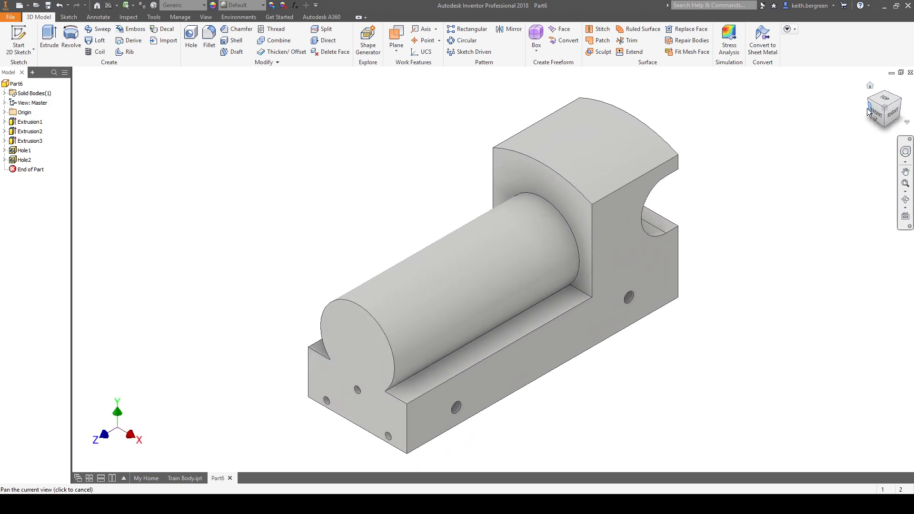
# Start a sketch on the body's left side face and place two points on the centres of the opposite side's tapped holes
pyautogui.click(877, 115)
pyautogui.click(524, 342)
pyautogui.click(591, 331)
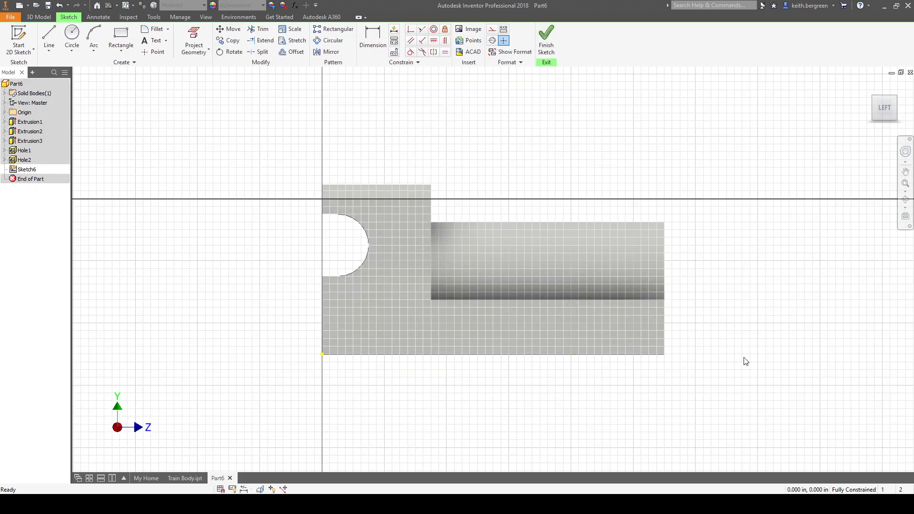
pyautogui.click(154, 52)
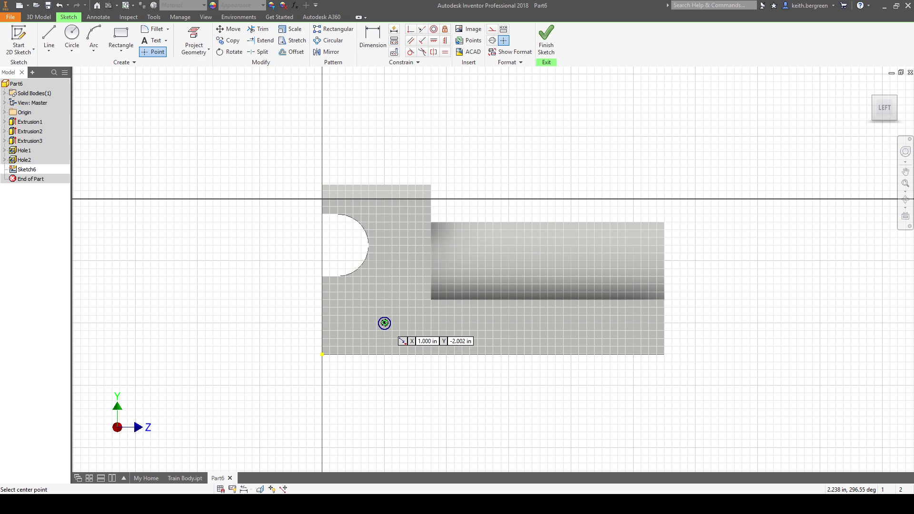
pyautogui.click(385, 323)
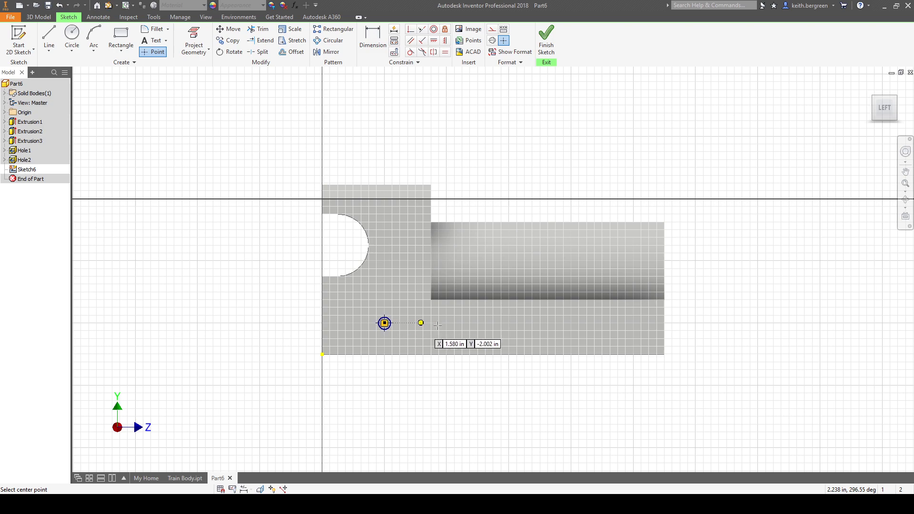
pyautogui.click(602, 334)
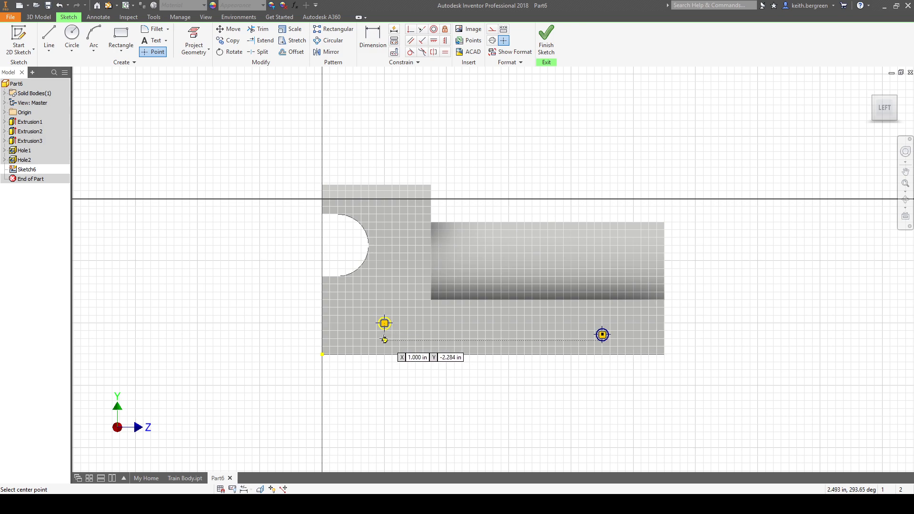
pyautogui.press('Escape')
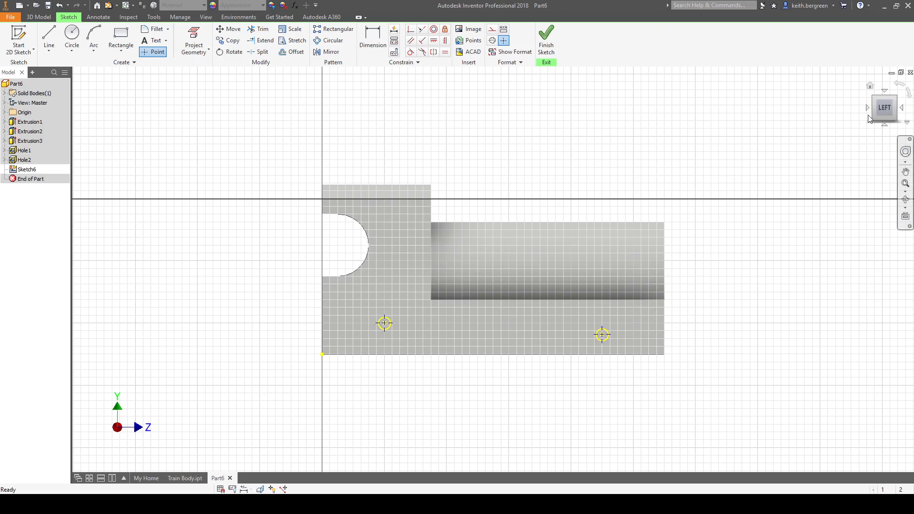
# Compare the heights of the two tapped holes on the right side, and finish the left-side sketch
pyautogui.click(896, 97)
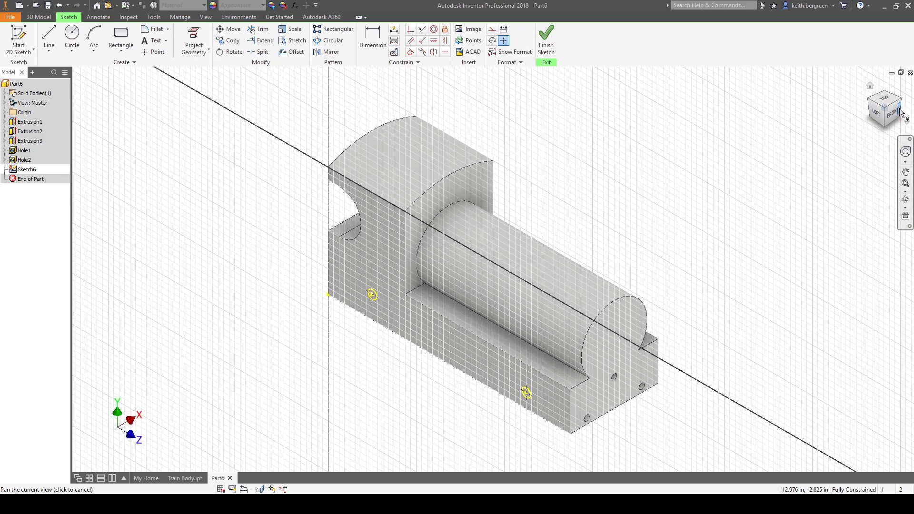
pyautogui.click(899, 111)
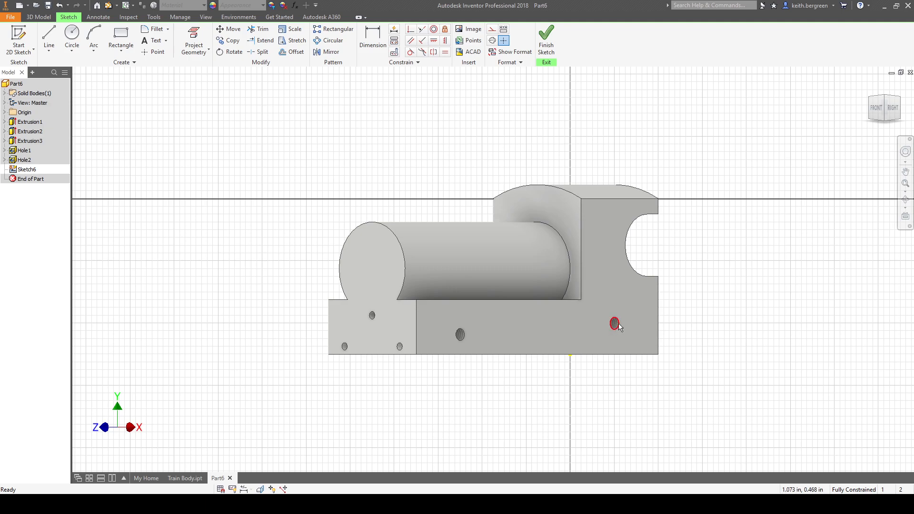
pyautogui.click(870, 86)
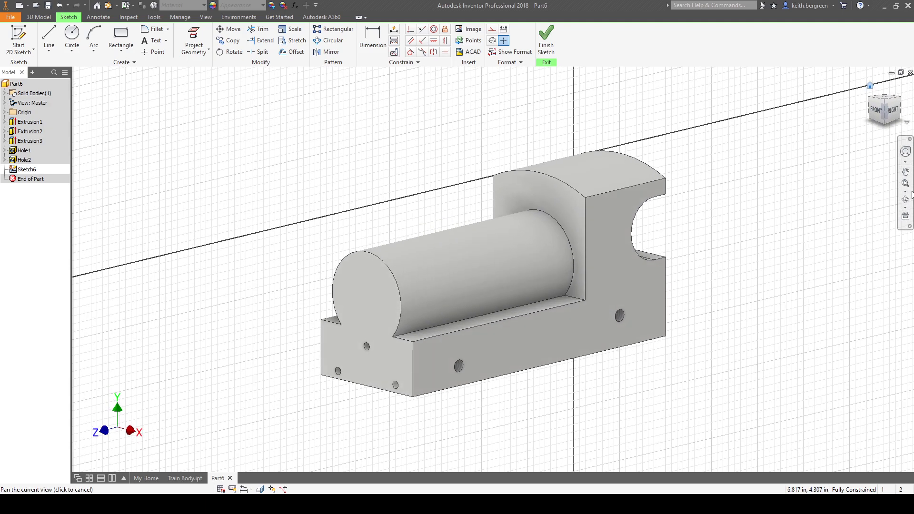
pyautogui.click(553, 44)
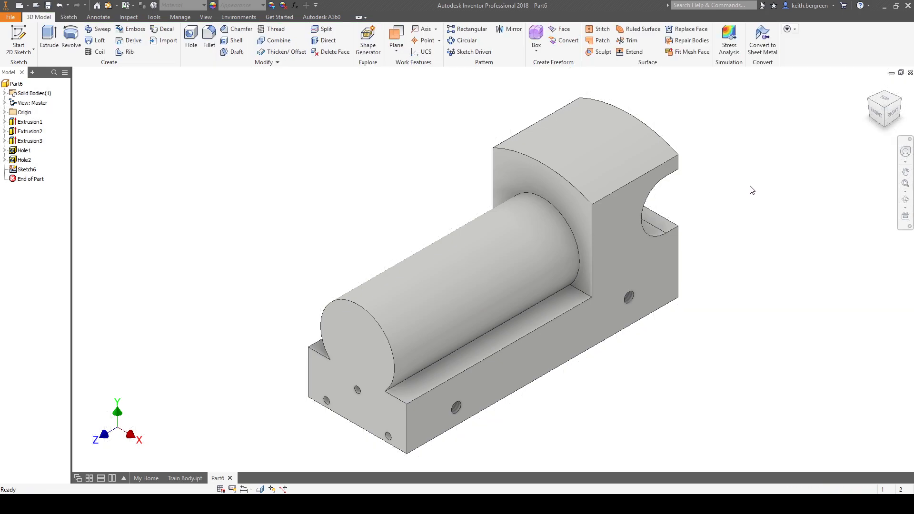
# Open the sketch of the right side's tapped holes for editing
pyautogui.rightClick(27, 164)
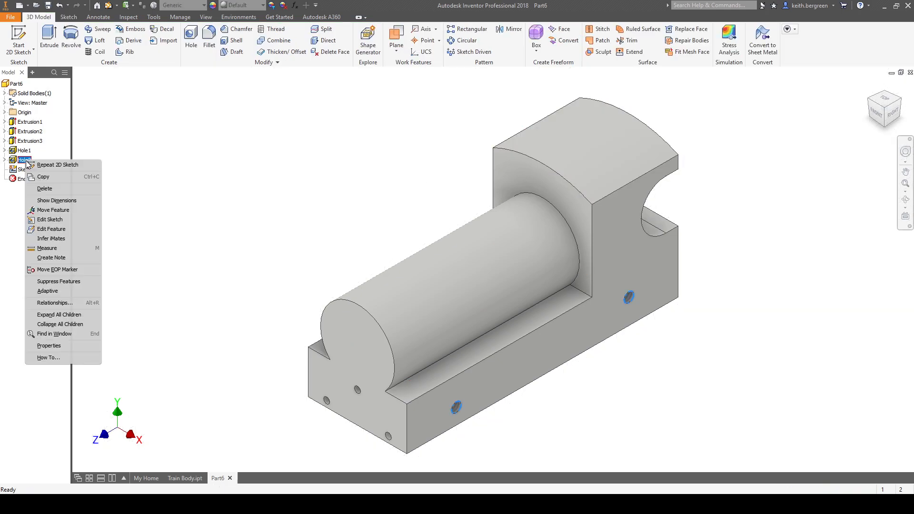
pyautogui.click(49, 220)
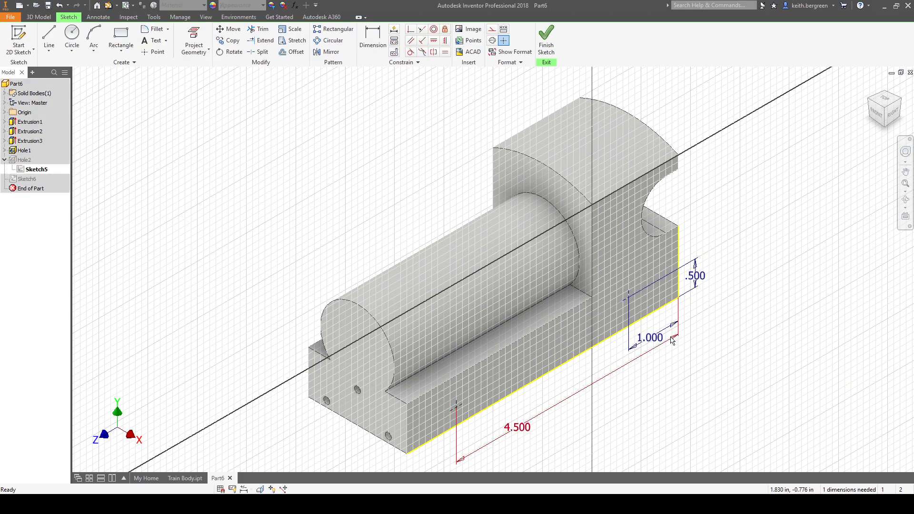
pyautogui.click(905, 199)
pyautogui.moveTo(551, 326); pyautogui.dragTo(450, 261)
pyautogui.press('Escape')
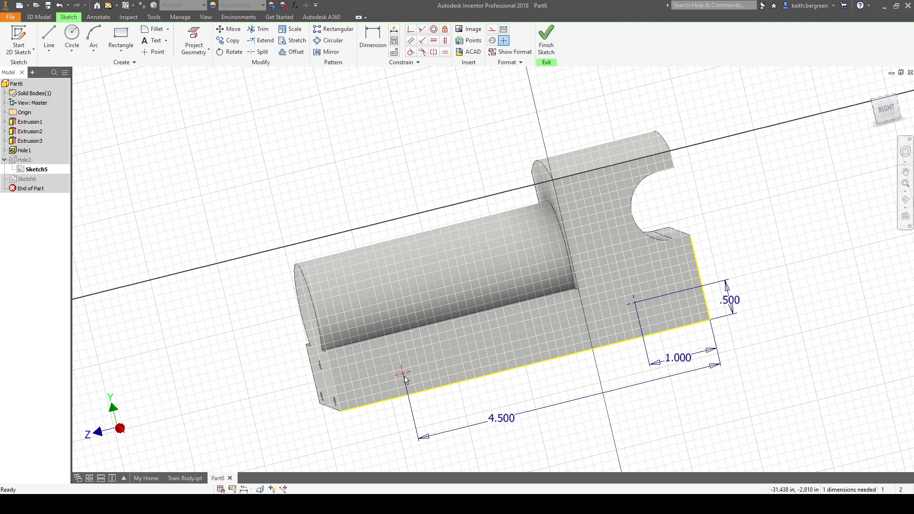
# Dimension the front hole point 0.5 in above the body's bottom edge and finish the sketch
pyautogui.press('d')
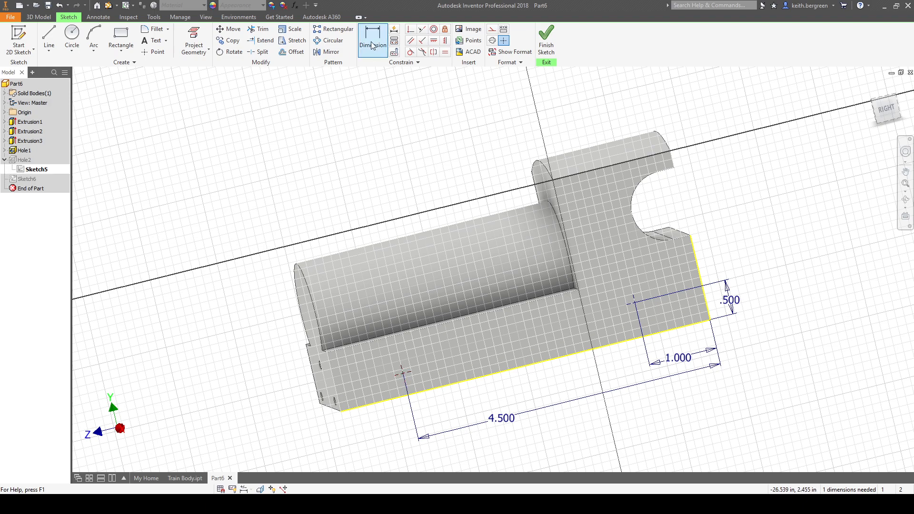
pyautogui.click(426, 388)
pyautogui.click(446, 379)
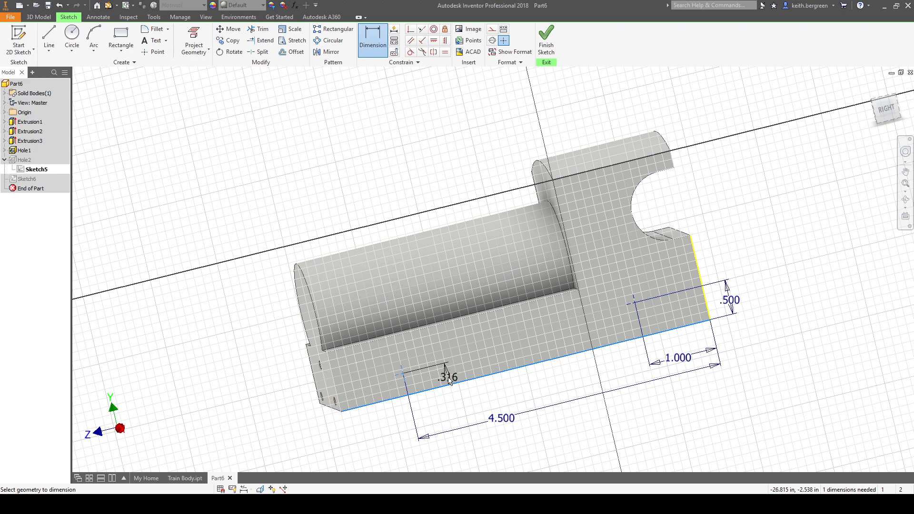
pyautogui.click(456, 389)
pyautogui.write('.')
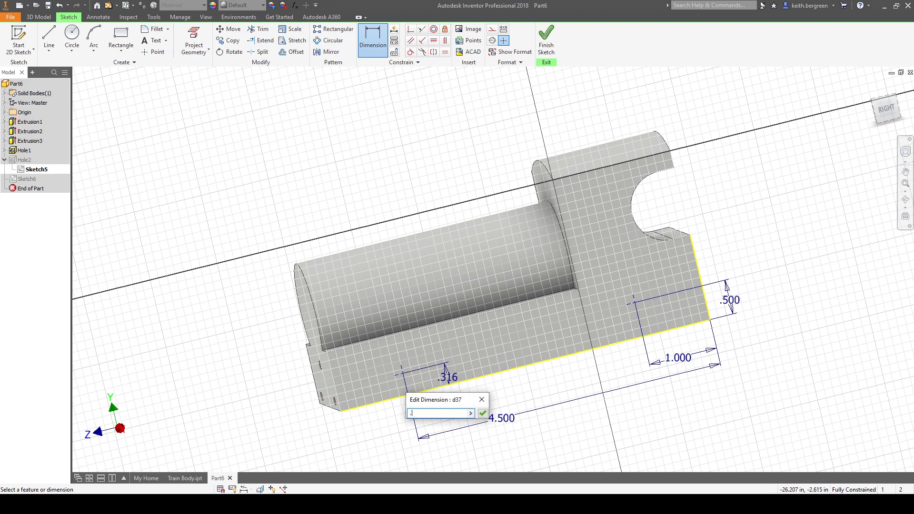
pyautogui.write('5')
pyautogui.press('Return')
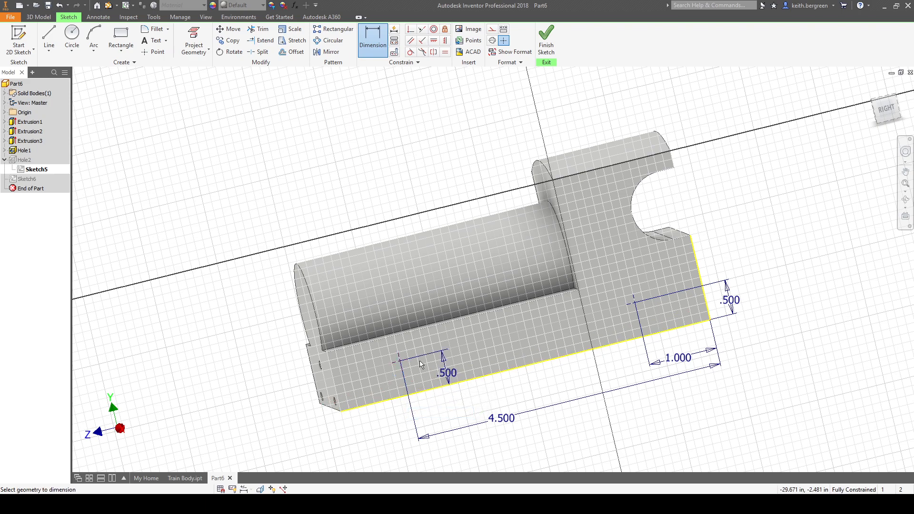
pyautogui.press('Escape')
pyautogui.click(547, 45)
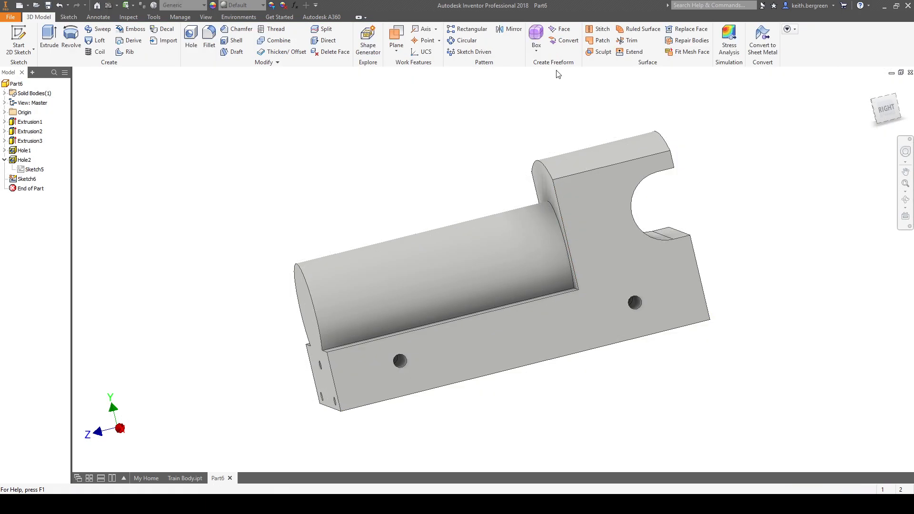
# Reopen the left-side sketch to check the alignment of its two points, and close it
pyautogui.click(869, 86)
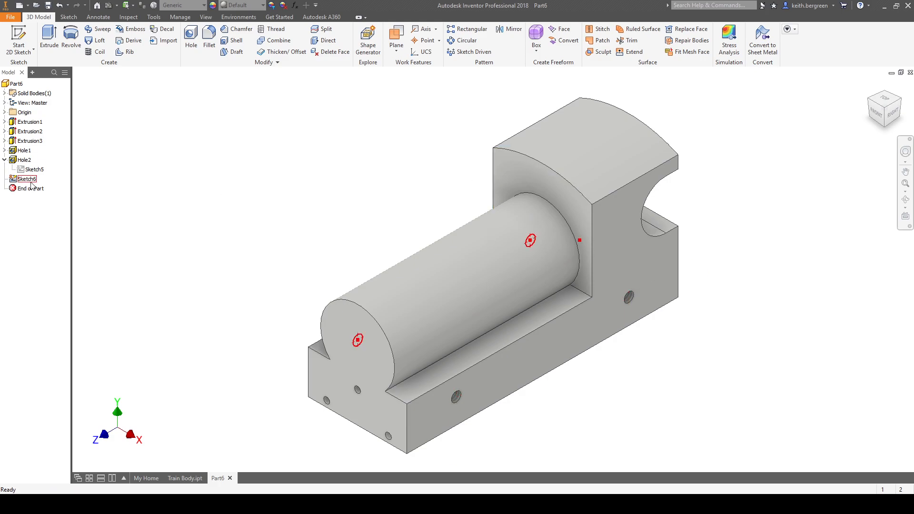
pyautogui.click(879, 113)
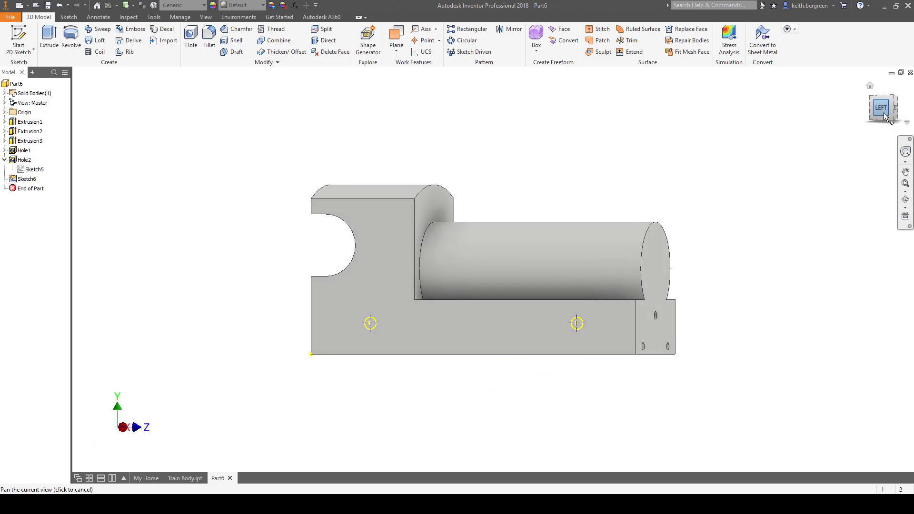
pyautogui.rightClick(21, 183)
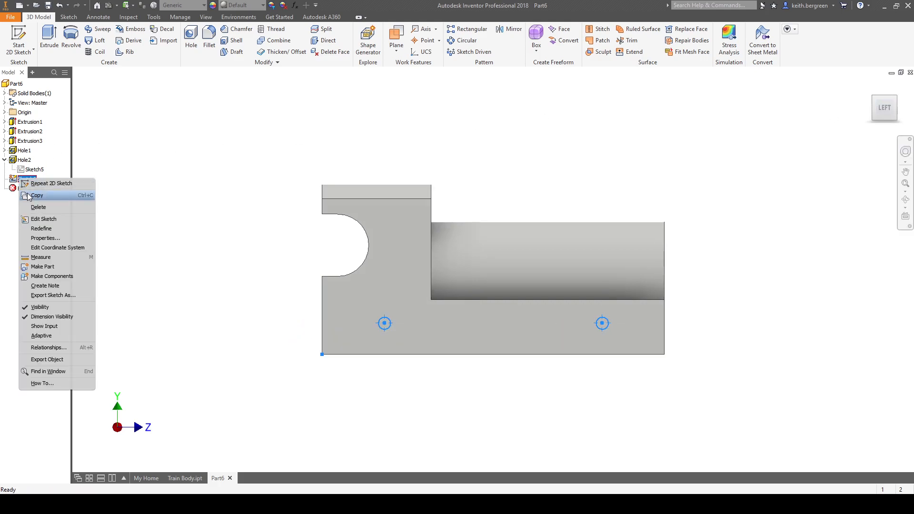
pyautogui.click(36, 221)
pyautogui.scroll(3, 595, 331)
pyautogui.scroll(-3, 492, 343)
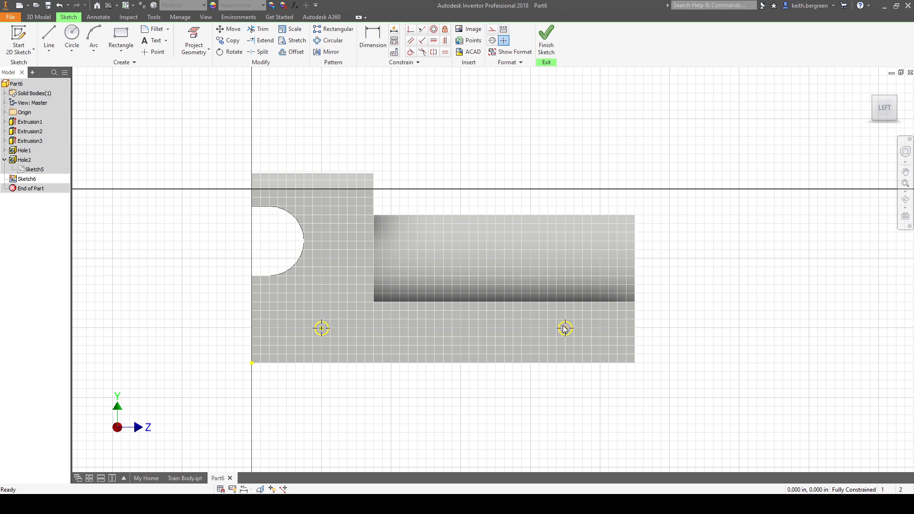
pyautogui.click(545, 40)
# Create two full-depth tapped holes on the left-side points, 1/4-20 UNC and 0.875 in deep
pyautogui.click(192, 34)
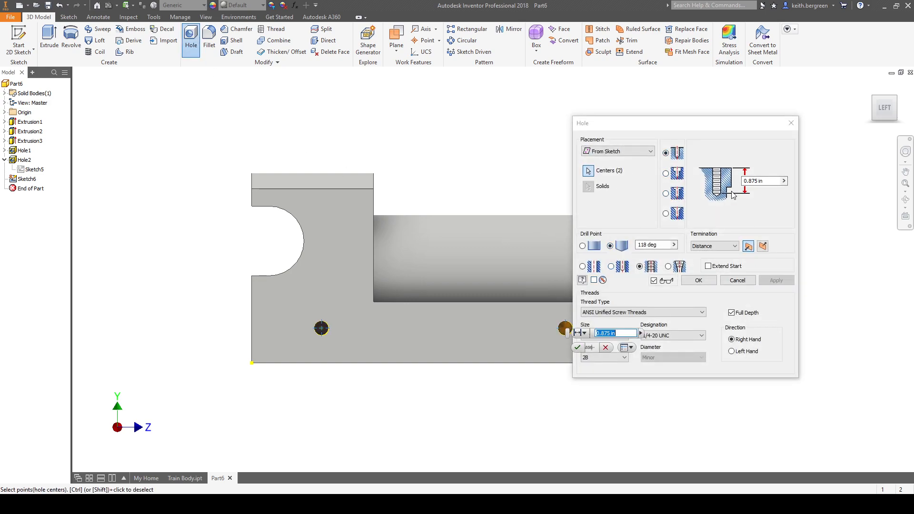
pyautogui.moveTo(685, 131); pyautogui.dragTo(743, 118)
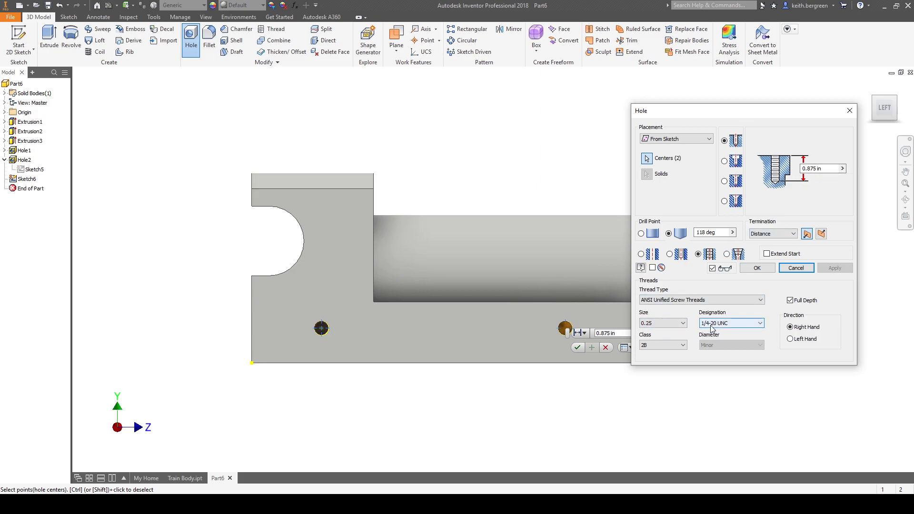
pyautogui.click(757, 269)
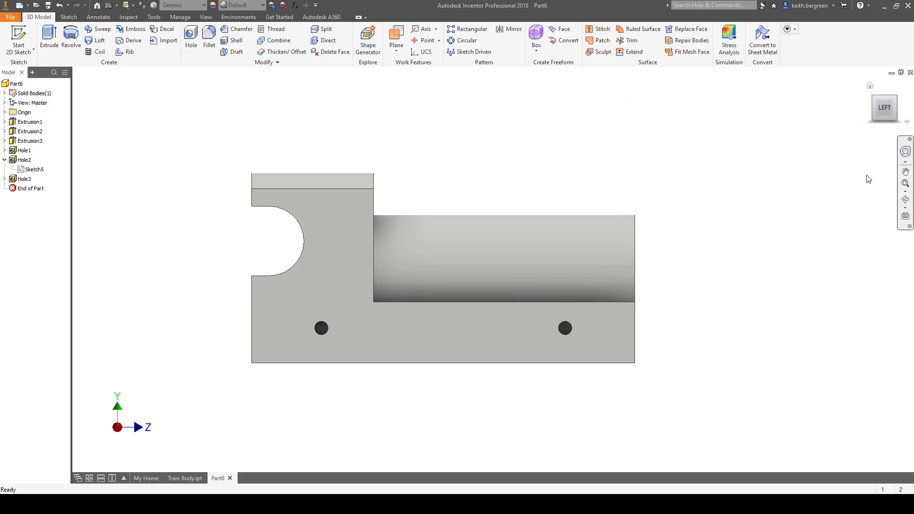
# Start a sketch on the lower flat face at the rear of the body
pyautogui.click(900, 98)
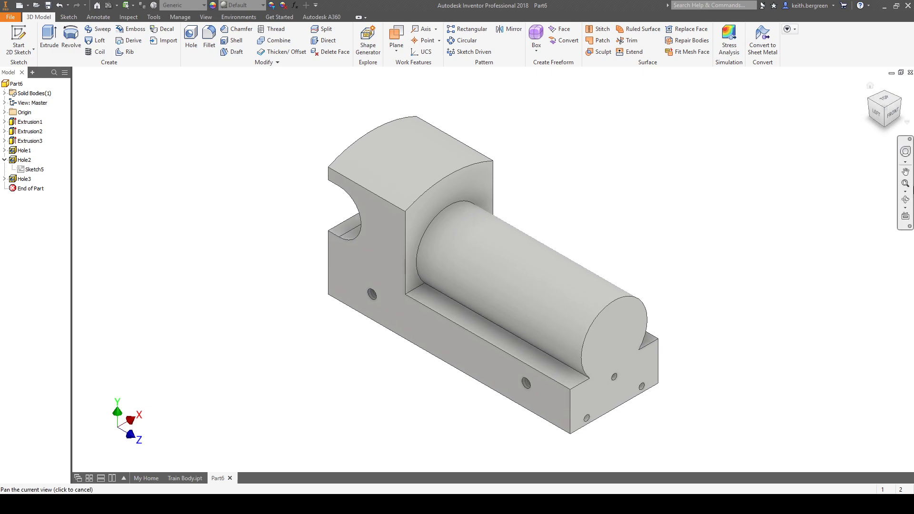
pyautogui.click(900, 108)
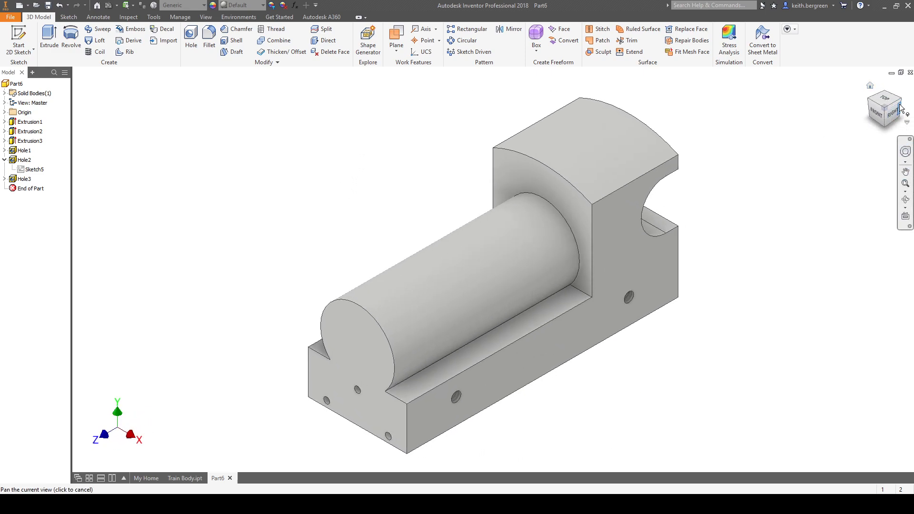
pyautogui.click(901, 109)
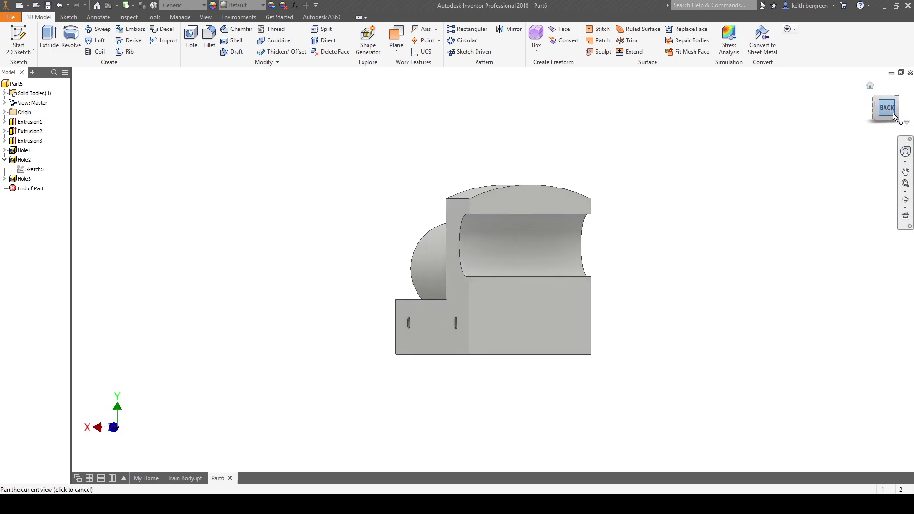
pyautogui.click(504, 340)
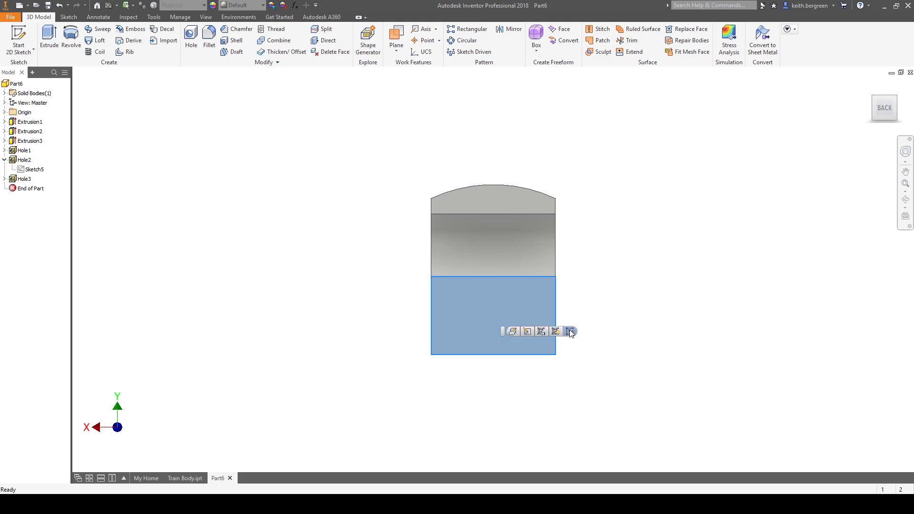
pyautogui.click(569, 329)
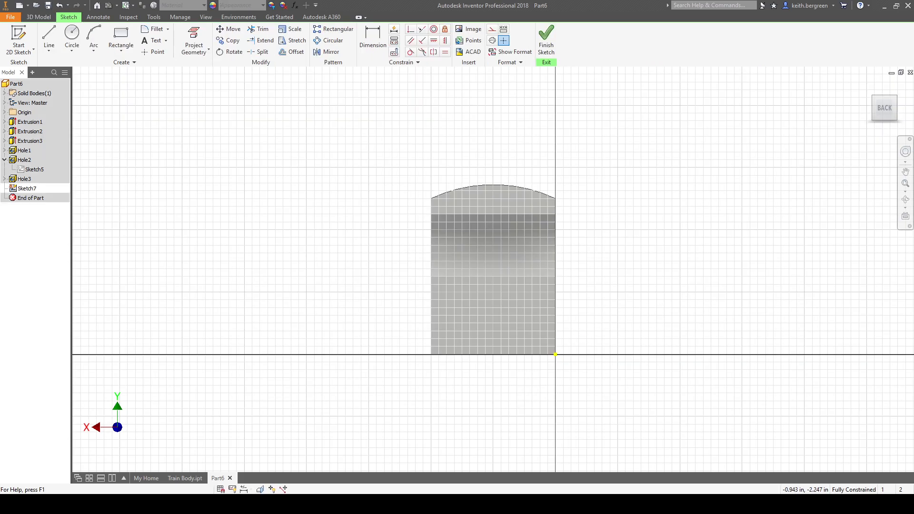
# Check the PDF drawing and place a point centred across the rear face, about 0.21 in above its bottom edge
pyautogui.hotkey('alt', 'Tab')
pyautogui.scroll(5, 434, 281)
pyautogui.click(72, 38)
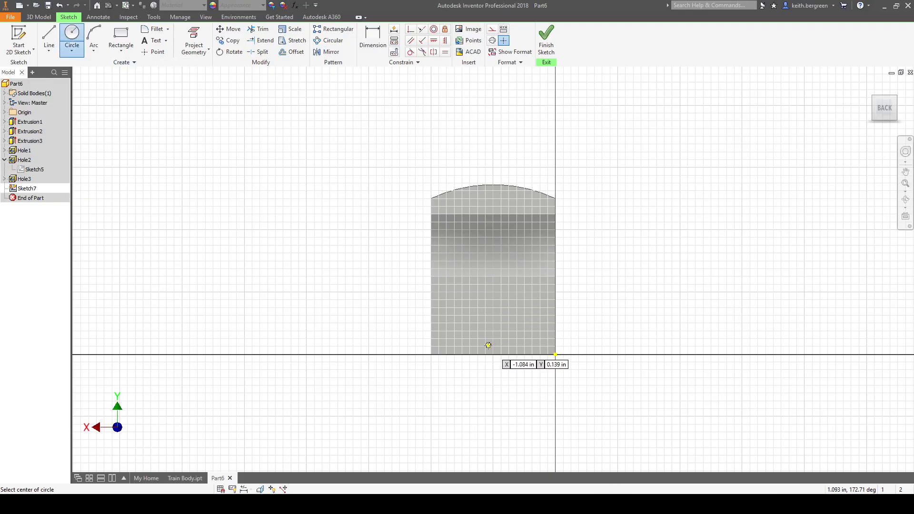
pyautogui.scroll(5, 486, 347)
pyautogui.click(154, 52)
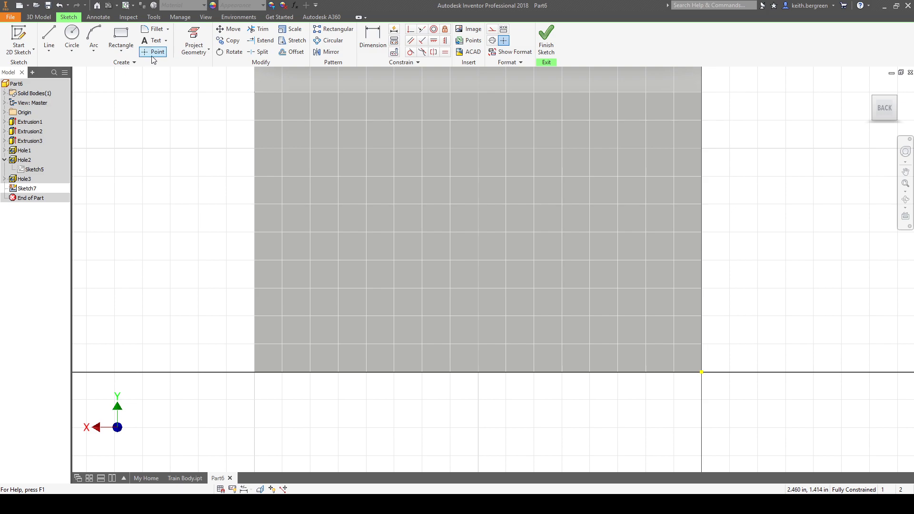
pyautogui.moveTo(478, 371)
pyautogui.click(478, 324)
pyautogui.press('Escape')
pyautogui.scroll(-2, 522, 333)
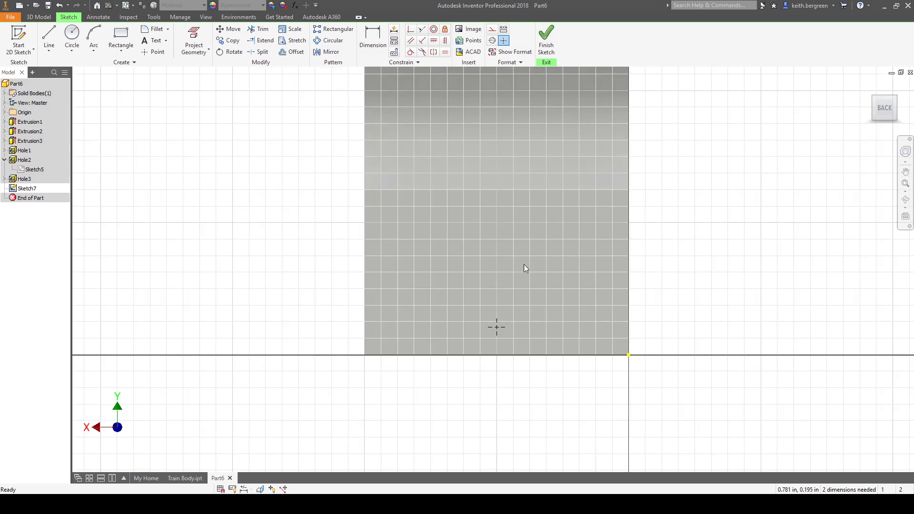
# Dimension the rear point 0.375 in above the bottom edge and finish the sketch
pyautogui.click(372, 38)
pyautogui.click(497, 326)
pyautogui.click(505, 355)
pyautogui.click(327, 333)
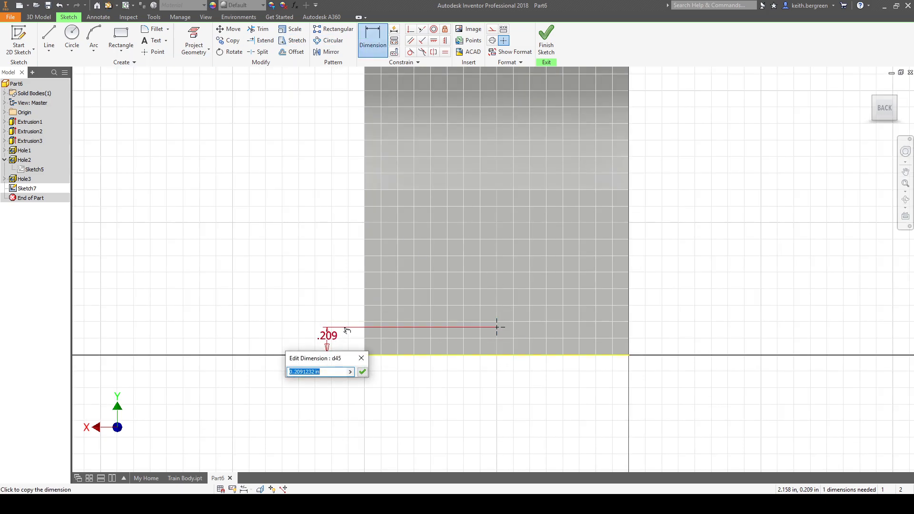
pyautogui.write('.375')
pyautogui.press('Return')
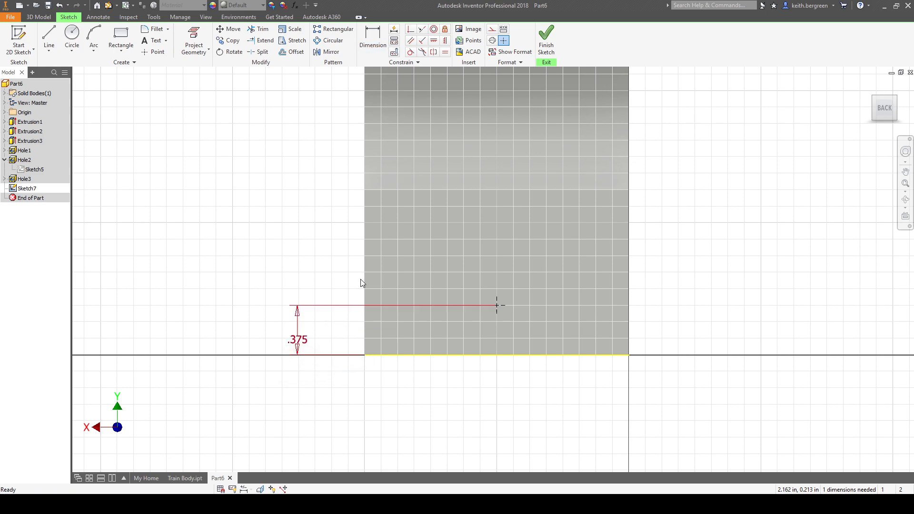
pyautogui.click(547, 40)
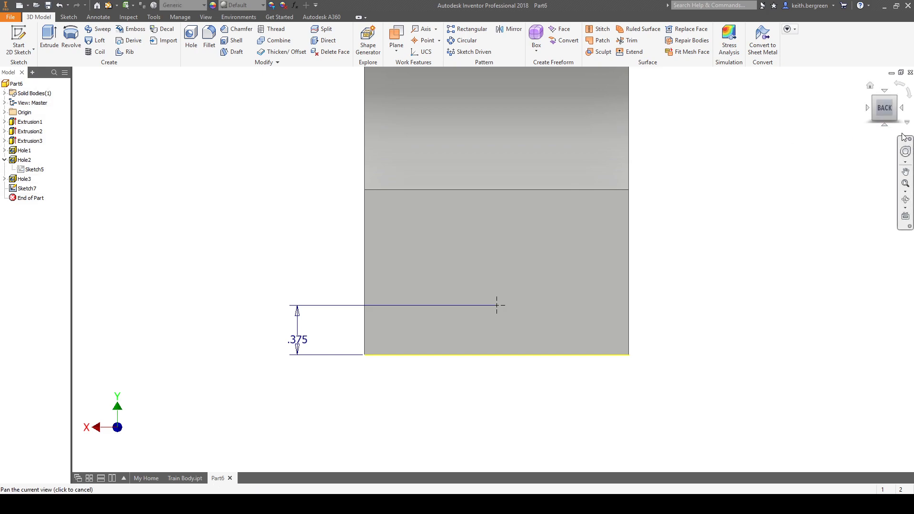
# Check the PDF drawing and create a plain drilled hole at the rear point, 0.25 in diameter and 0.5 in deep
pyautogui.click(896, 98)
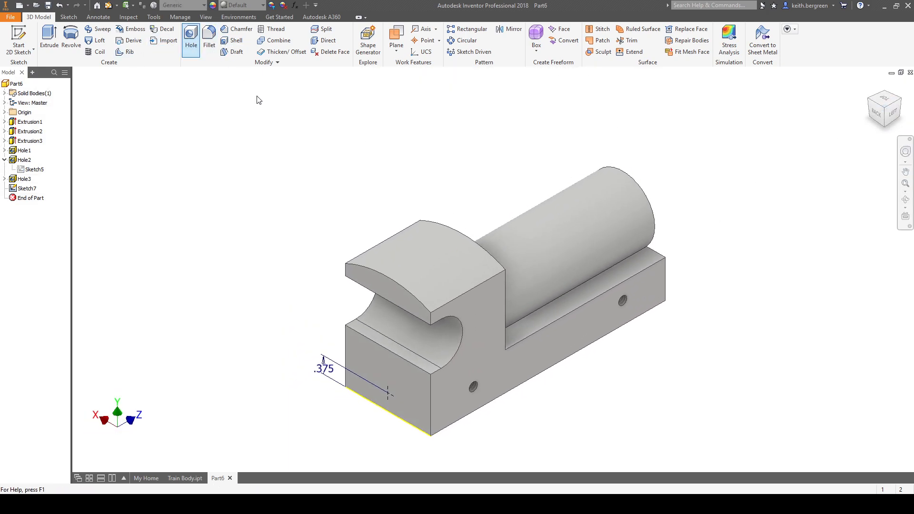
pyautogui.hotkey('alt', 'Tab')
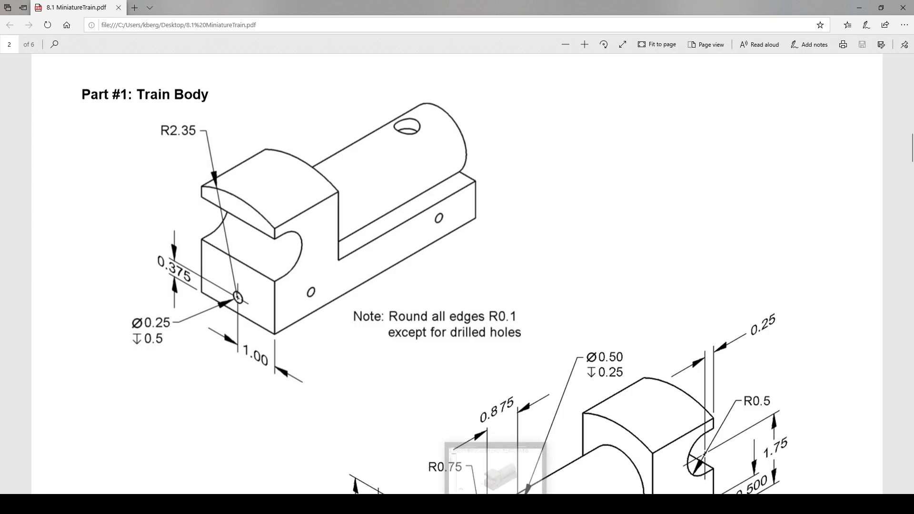
pyautogui.hotkey('alt', 'Tab')
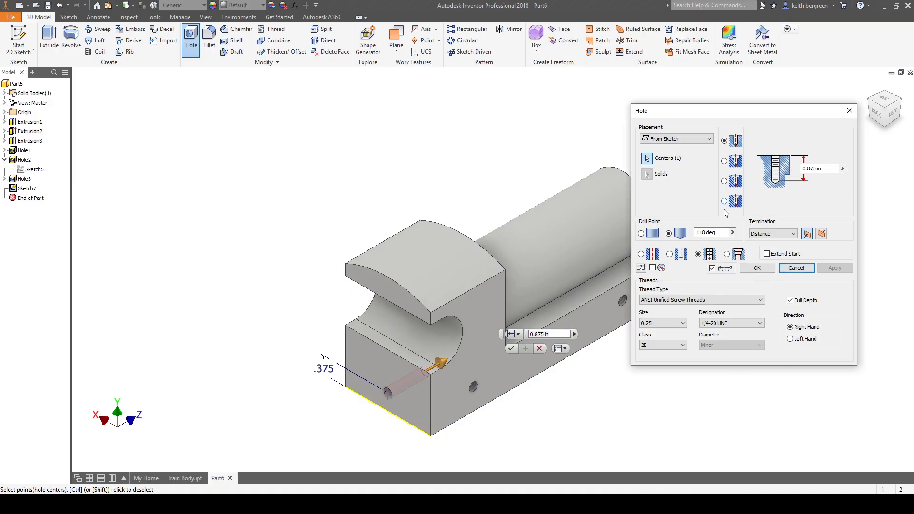
pyautogui.click(641, 254)
pyautogui.click(804, 169)
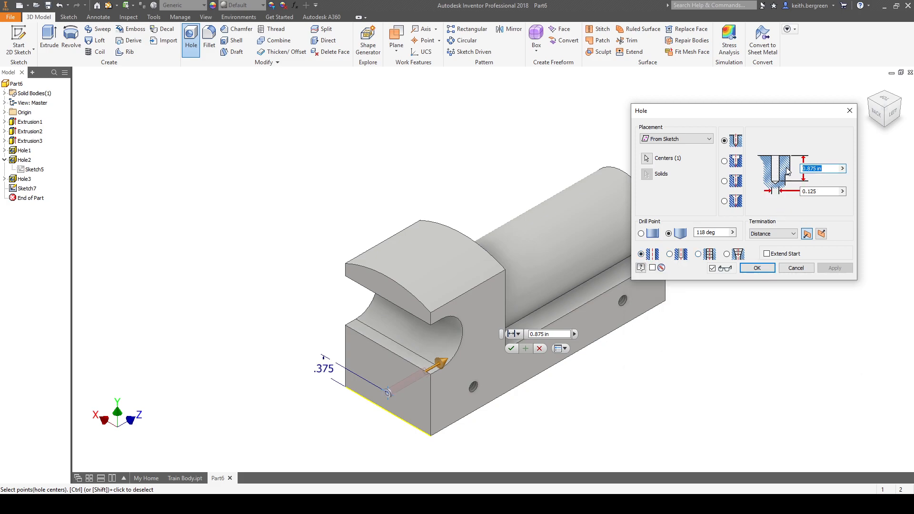
pyautogui.hotkey('alt', 'Tab')
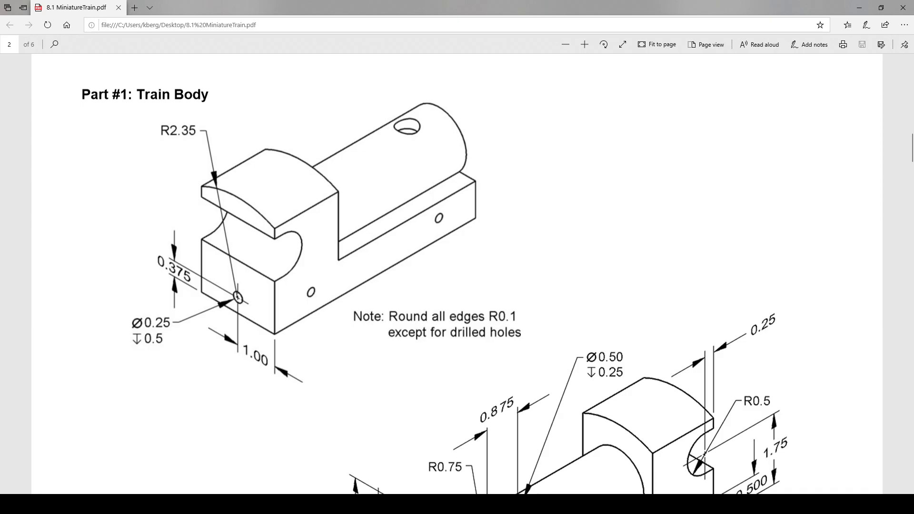
pyautogui.hotkey('alt', 'Tab')
pyautogui.write('.5')
pyautogui.click(823, 192)
pyautogui.moveTo(822, 194); pyautogui.dragTo(791, 193)
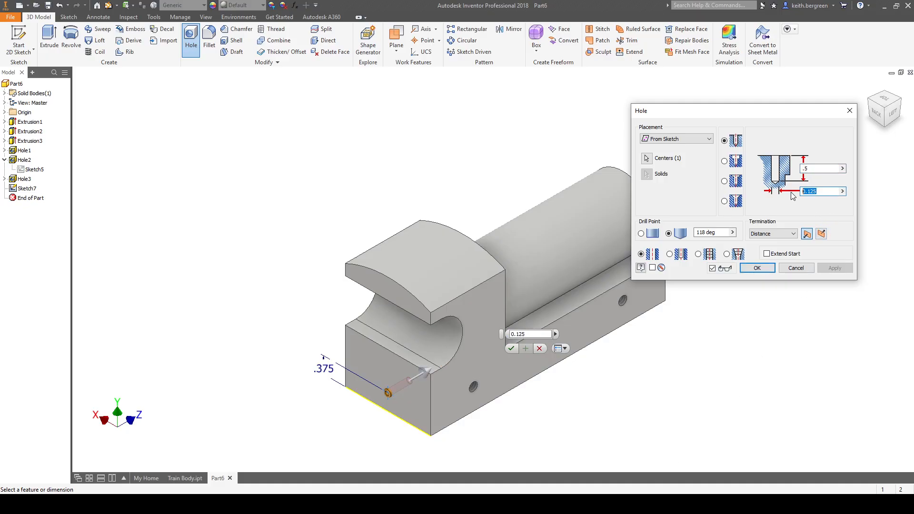
pyautogui.write('.')
pyautogui.click(756, 269)
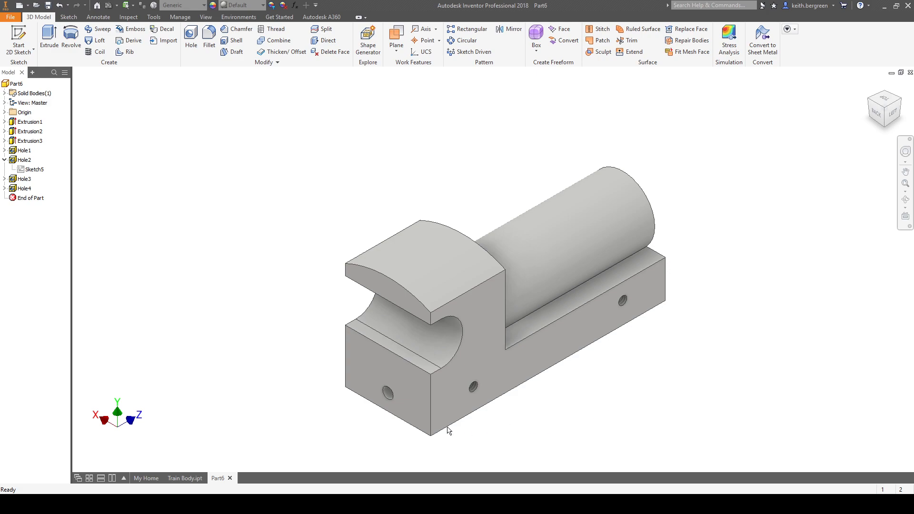
# Start a fillet with a 0.1 in radius and select the boiler's front edge and the outer edges of the base's front face
pyautogui.click(899, 99)
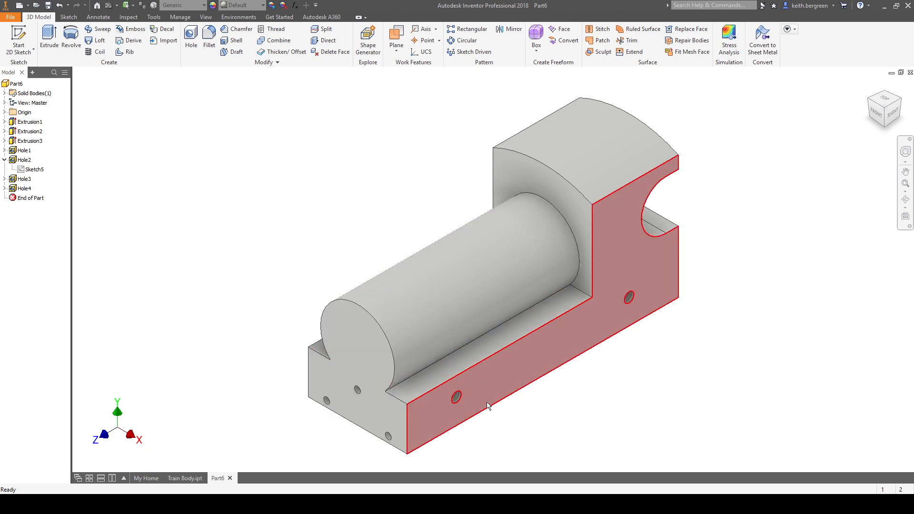
pyautogui.click(209, 37)
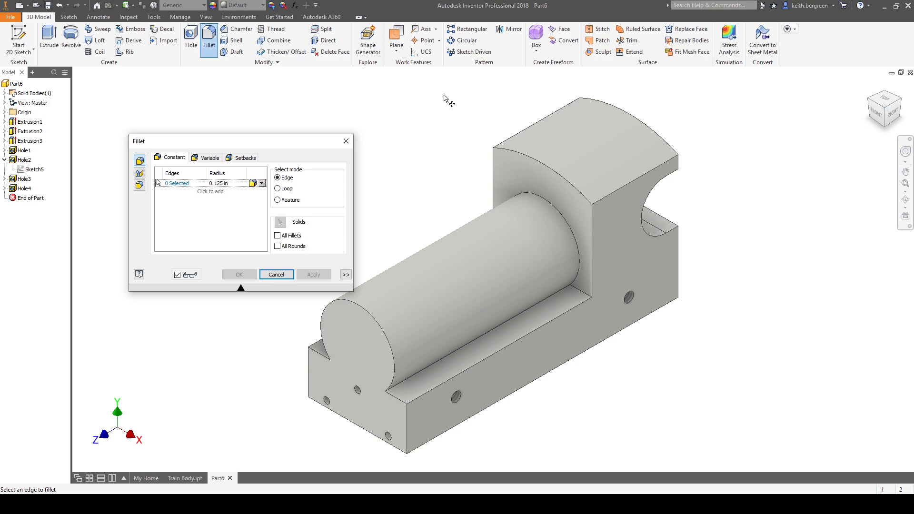
pyautogui.click(204, 173)
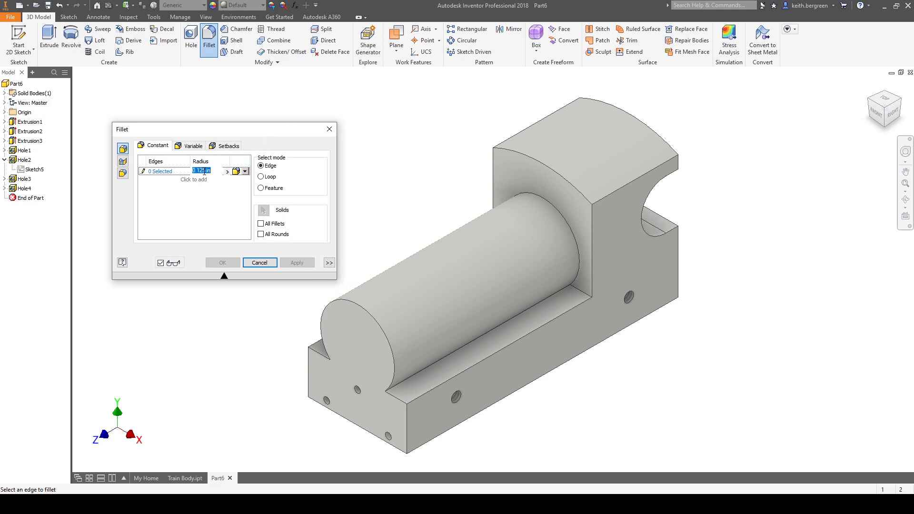
pyautogui.write('0.1')
pyautogui.click(164, 230)
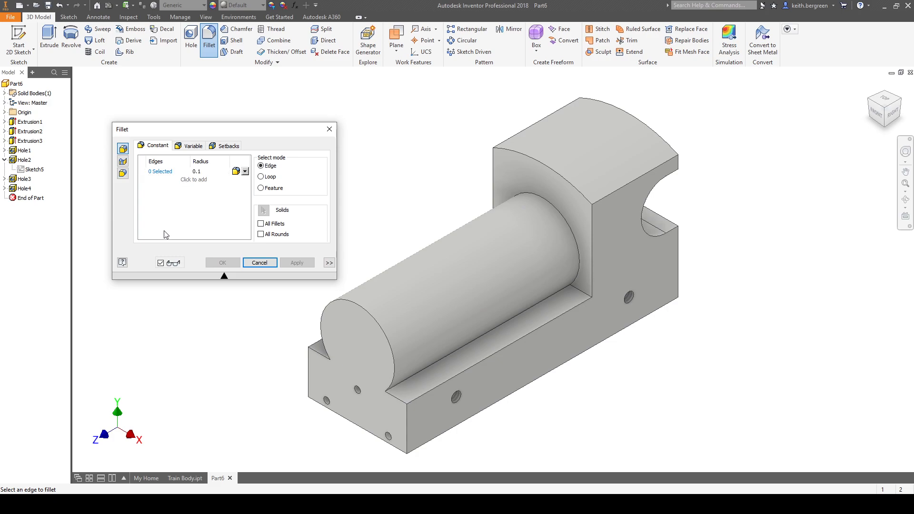
pyautogui.click(357, 308)
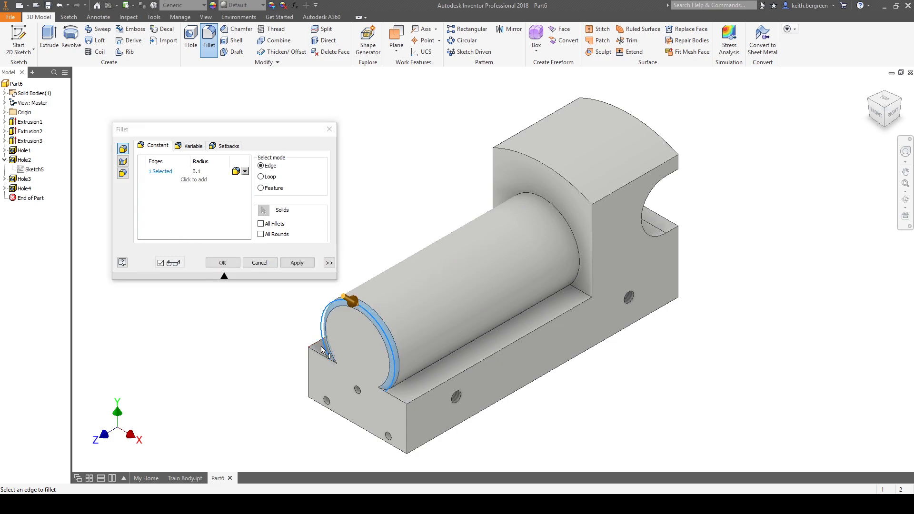
pyautogui.click(391, 396)
pyautogui.click(407, 440)
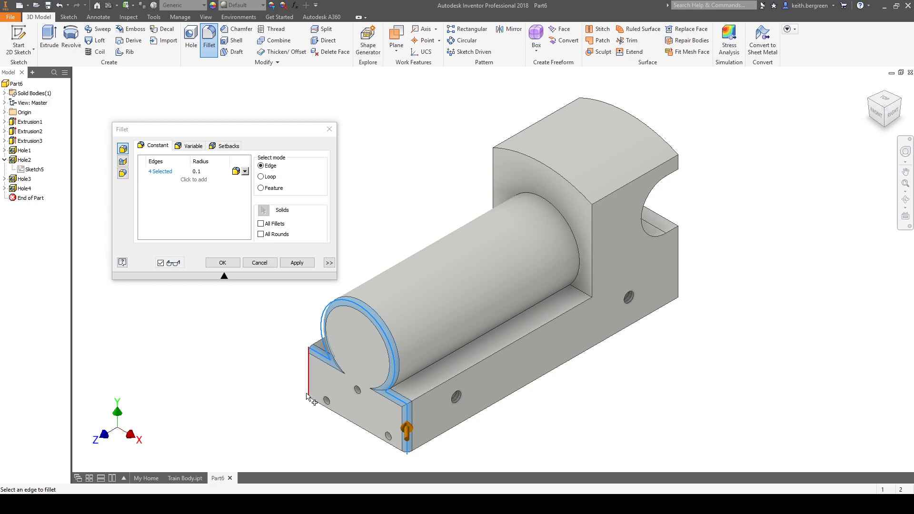
pyautogui.click(308, 386)
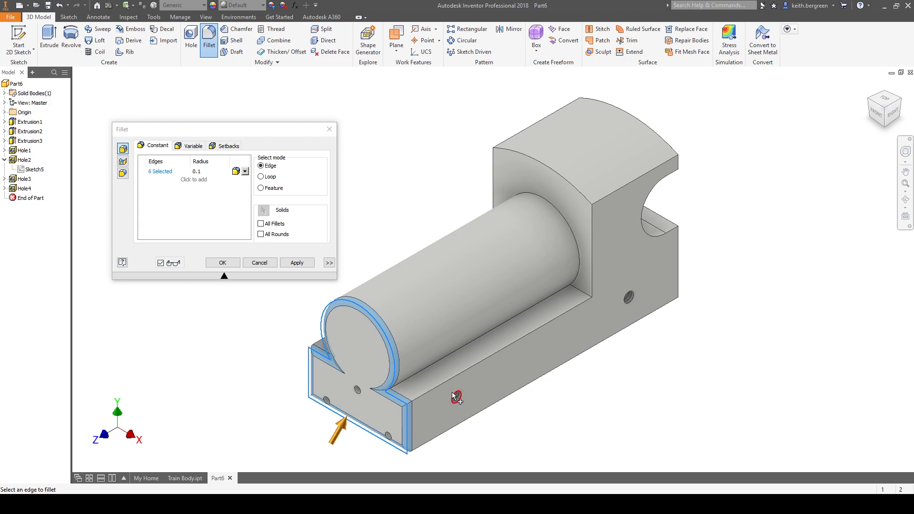
# Add the right-side edges of the base, cab, roof and cutout, plus the cab roof's front arc and rear vertical edge, to the fillet
pyautogui.click(456, 375)
pyautogui.click(472, 416)
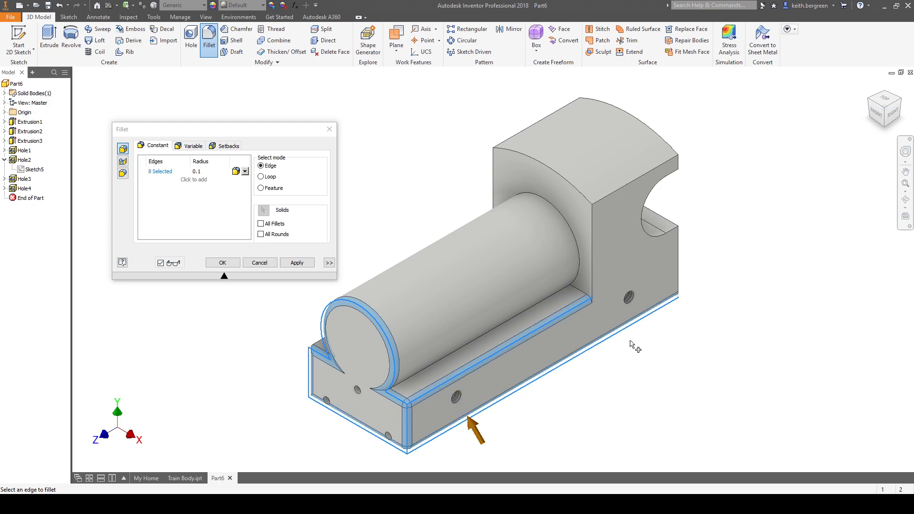
pyautogui.click(593, 259)
pyautogui.click(582, 196)
pyautogui.click(610, 193)
pyautogui.click(642, 221)
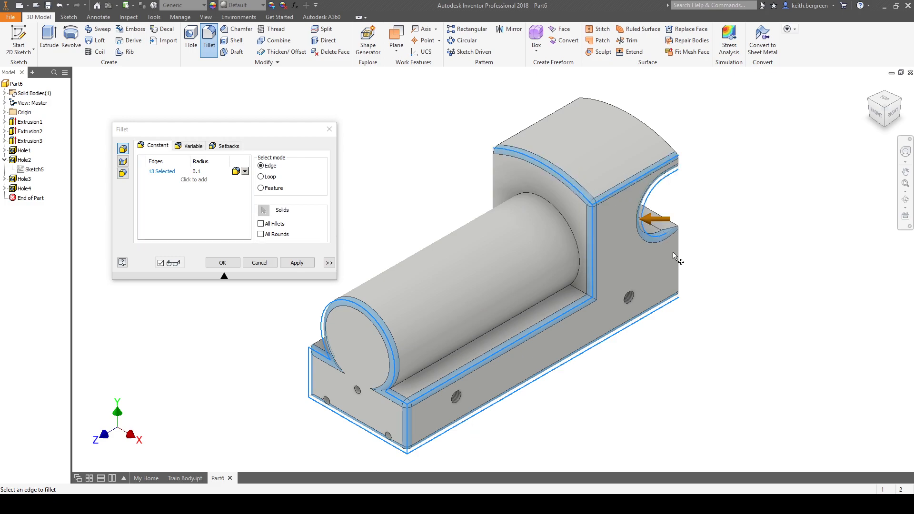
pyautogui.click(675, 257)
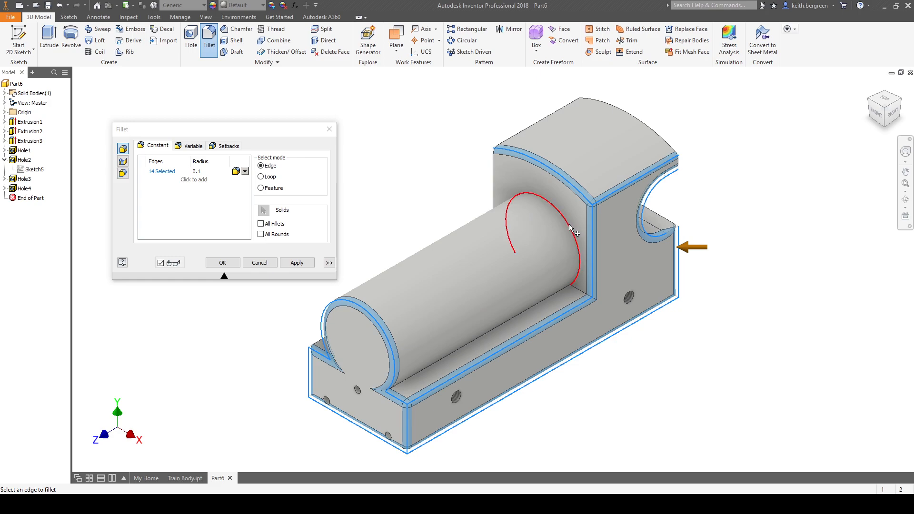
# Add the left-side upper and lower base edges, the cab's front vertical edge and the roof's side edge to the fillet
pyautogui.click(905, 198)
pyautogui.moveTo(504, 226); pyautogui.dragTo(505, 322)
pyautogui.press('Escape')
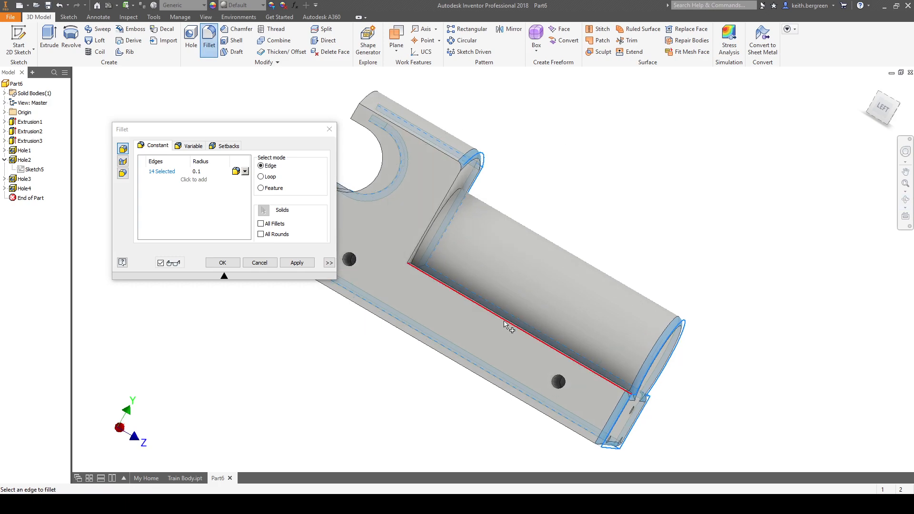
pyautogui.click(506, 319)
pyautogui.click(438, 209)
pyautogui.click(421, 140)
pyautogui.click(388, 320)
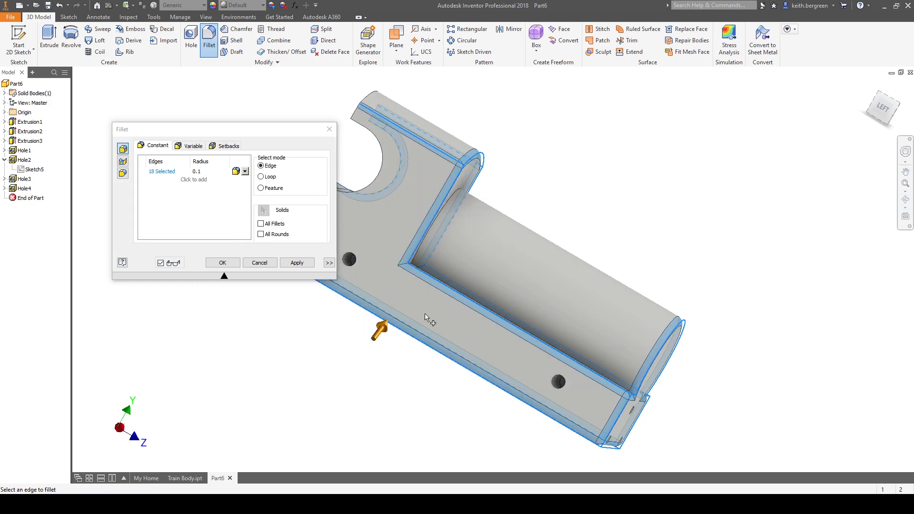
# Add the roof's rear edges, the left cutout arc, the left rear vertical edge and the ledge edge below the cutout to the fillet
pyautogui.click(905, 199)
pyautogui.moveTo(462, 178); pyautogui.dragTo(451, 147)
pyautogui.press('Escape')
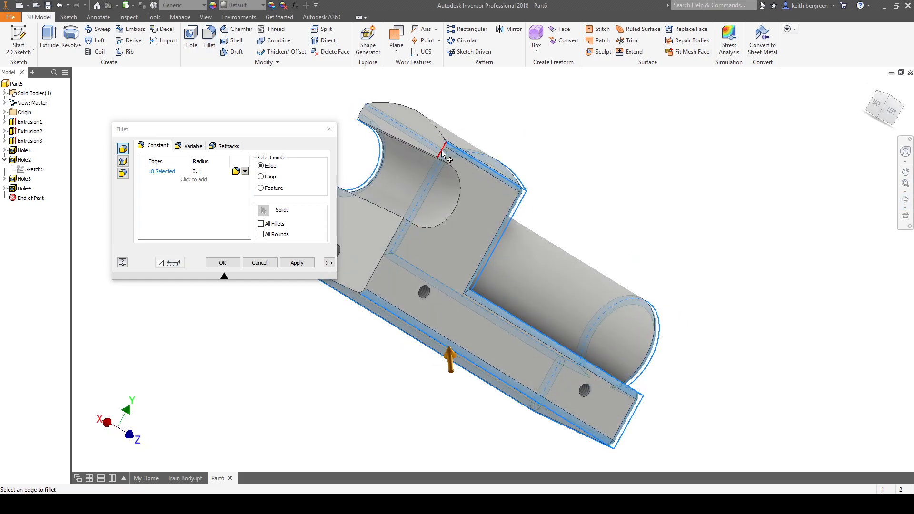
pyautogui.click(443, 144)
pyautogui.click(442, 139)
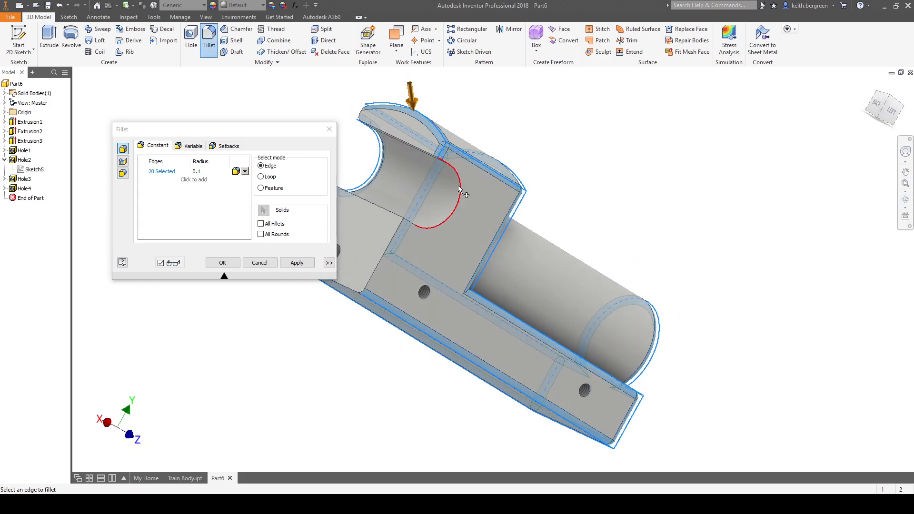
pyautogui.click(461, 191)
pyautogui.click(437, 155)
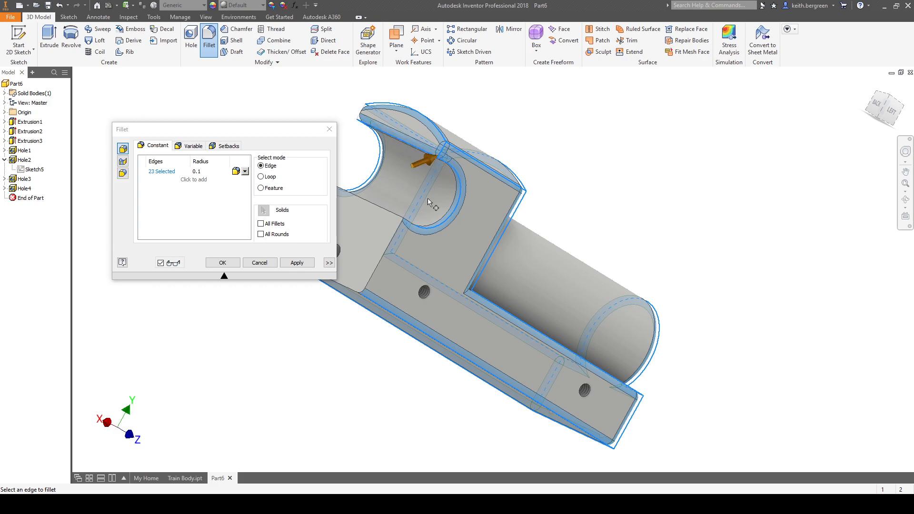
pyautogui.click(405, 227)
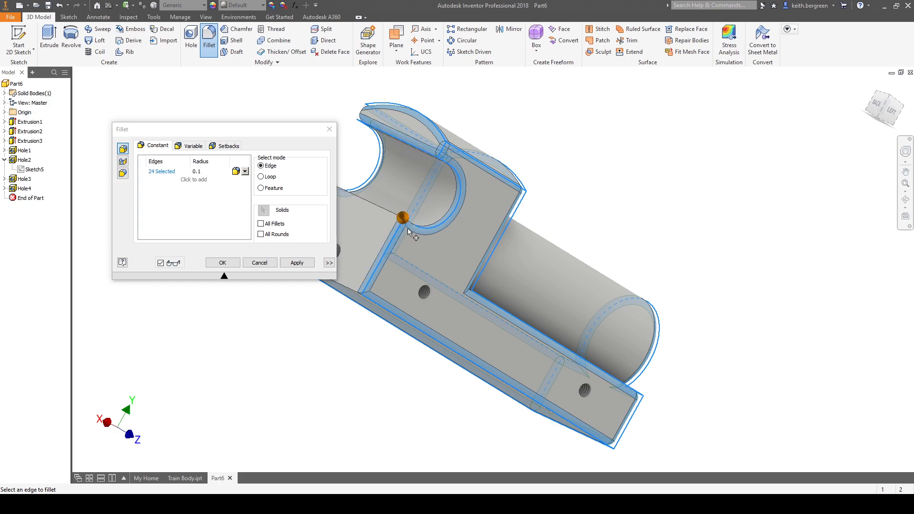
pyautogui.click(391, 218)
# Add the rear face's bottom edge and the short right-side edge between the cutout and rear ledge to the fillet
pyautogui.press('F4')
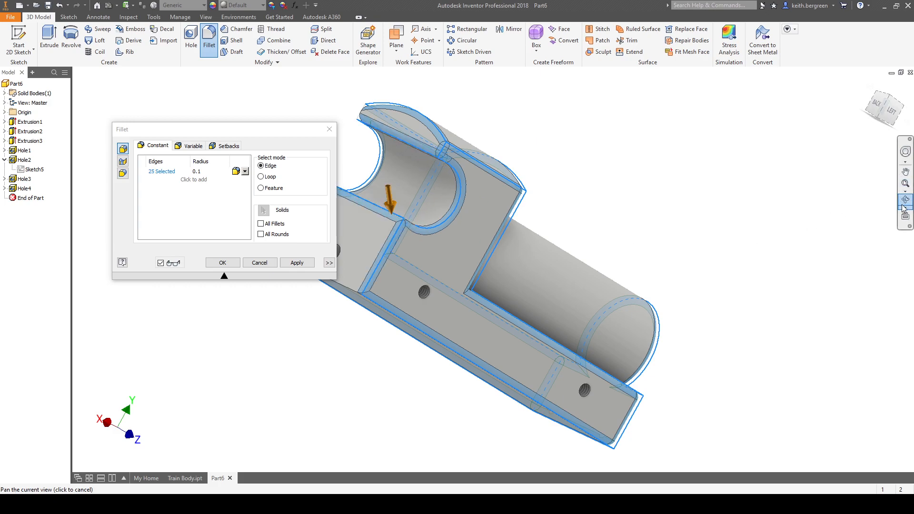
pyautogui.moveTo(485, 262); pyautogui.dragTo(528, 292)
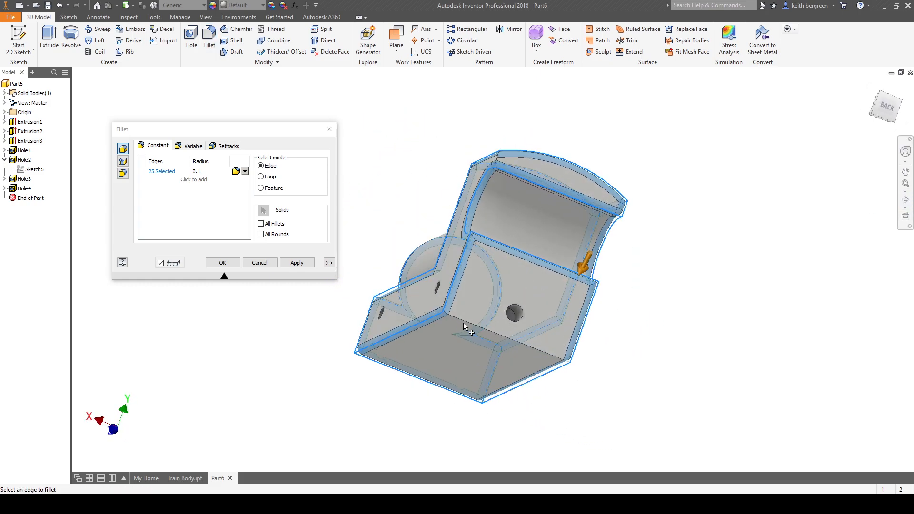
pyautogui.click(475, 321)
pyautogui.click(903, 200)
pyautogui.moveTo(523, 233); pyautogui.dragTo(626, 320)
pyautogui.scroll(5, 516, 322)
pyautogui.press('Escape')
pyautogui.click(624, 312)
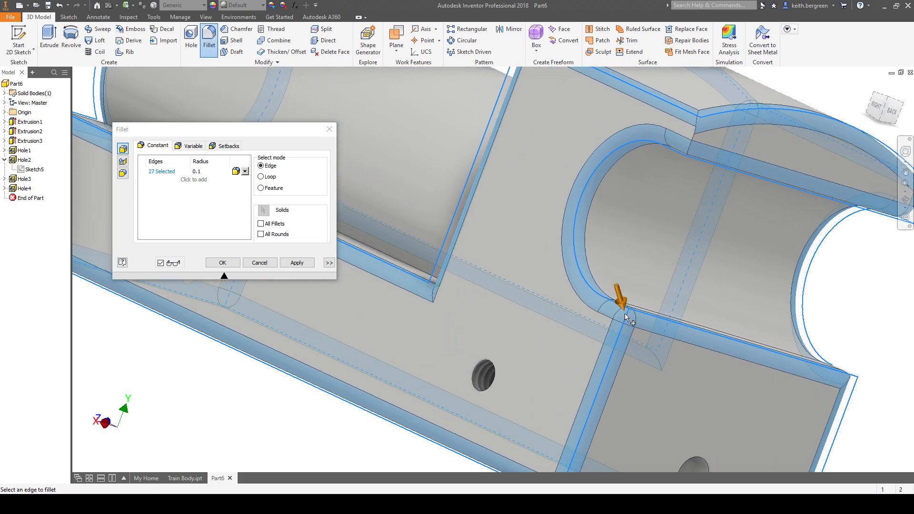
# Add the remaining short edge and the short vertical edge at the roof's rear right corner to the fillet
pyautogui.click(904, 199)
pyautogui.moveTo(742, 241); pyautogui.dragTo(457, 290)
pyautogui.press('Escape')
pyautogui.click(383, 271)
pyautogui.click(904, 200)
pyautogui.moveTo(465, 288); pyautogui.dragTo(526, 224)
pyautogui.press('Escape')
pyautogui.click(532, 169)
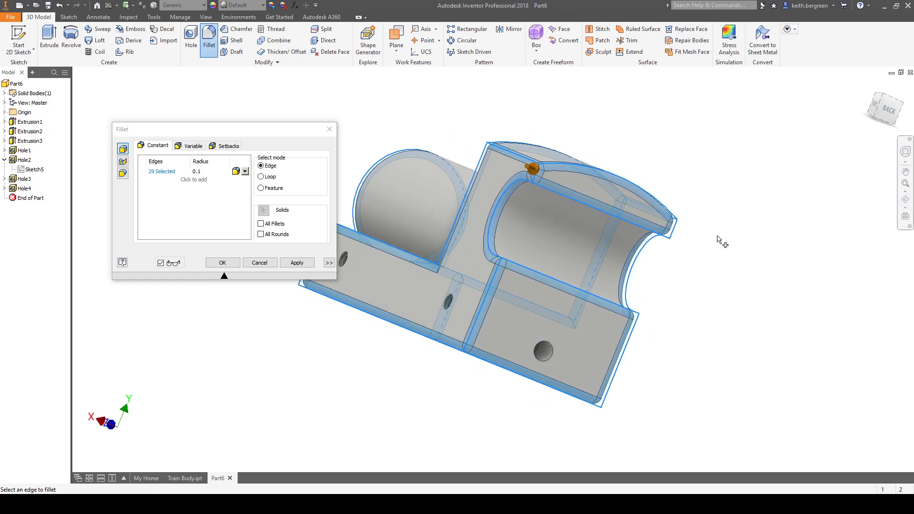
# Check the body for unselected edges, apply the 0.1 in fillet and close the Fillet command
pyautogui.click(903, 200)
pyautogui.moveTo(561, 267); pyautogui.dragTo(491, 221)
pyautogui.press('Escape')
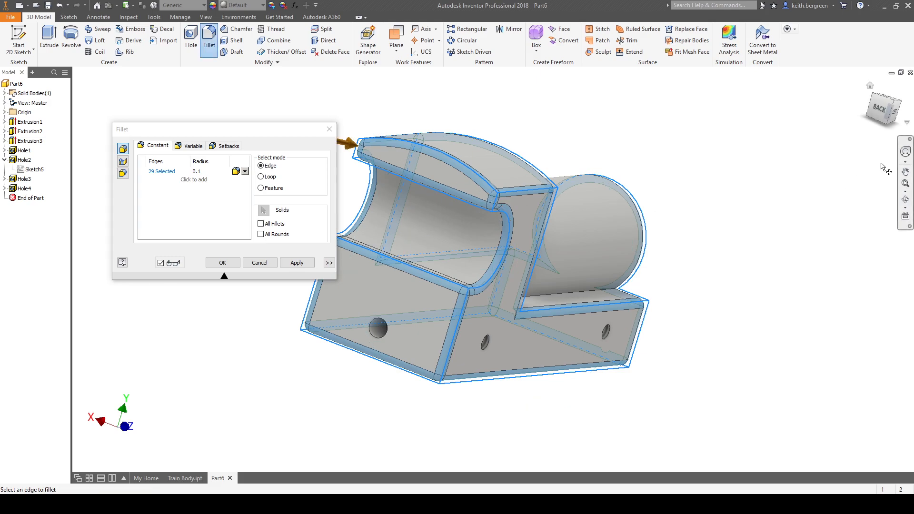
pyautogui.click(905, 200)
pyautogui.moveTo(475, 248); pyautogui.dragTo(372, 291)
pyautogui.press('Escape')
pyautogui.click(296, 262)
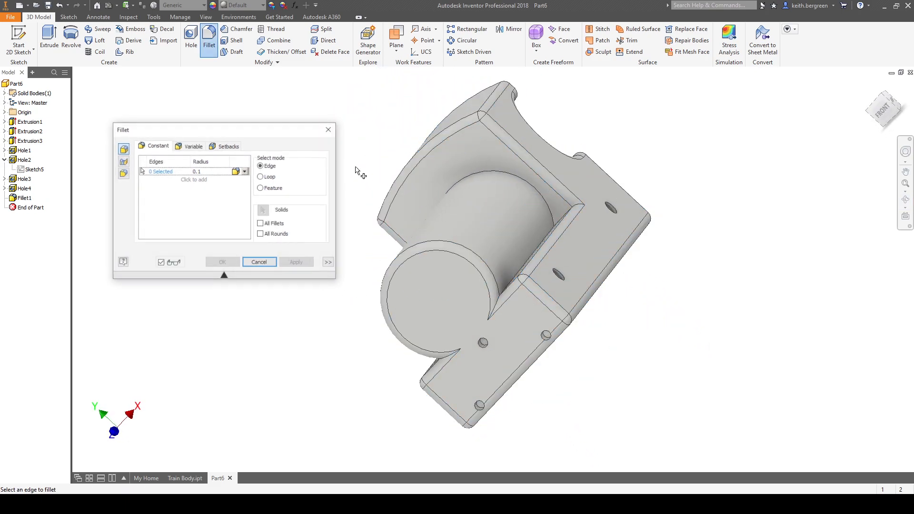
pyautogui.click(330, 129)
pyautogui.click(870, 85)
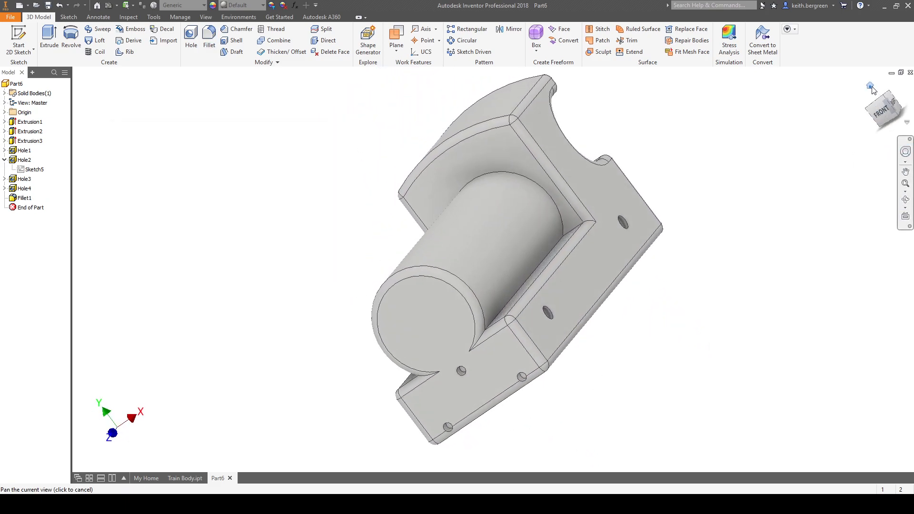
pyautogui.click(905, 198)
pyautogui.moveTo(545, 286); pyautogui.dragTo(308, 243)
pyautogui.press('Escape')
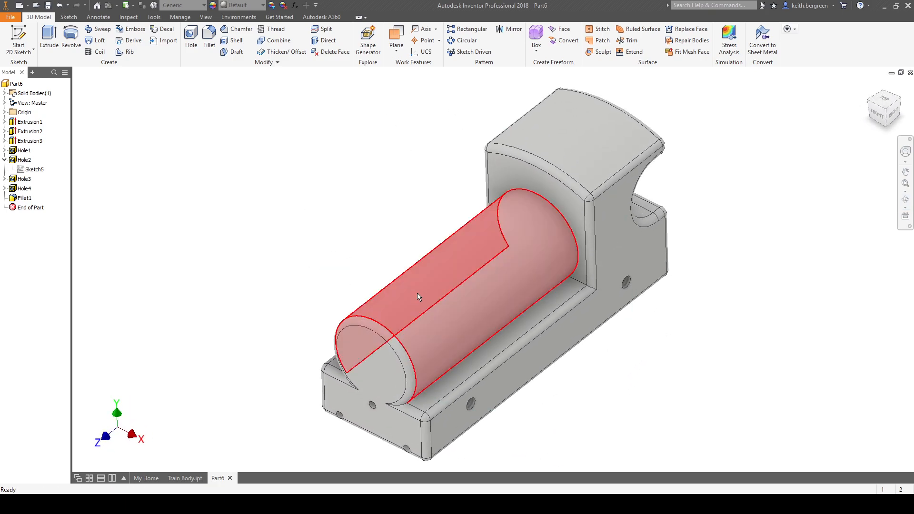
pyautogui.click(905, 199)
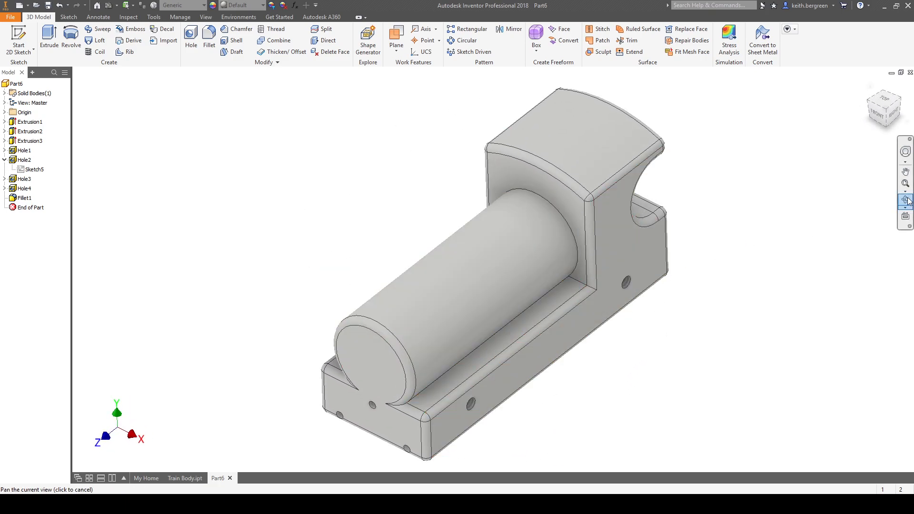
pyautogui.moveTo(542, 286); pyautogui.dragTo(497, 262)
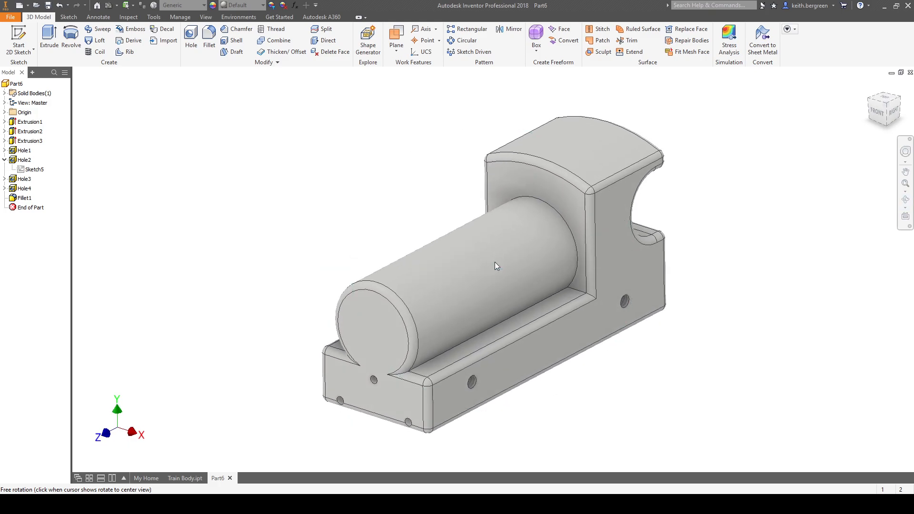
pyautogui.press('Escape')
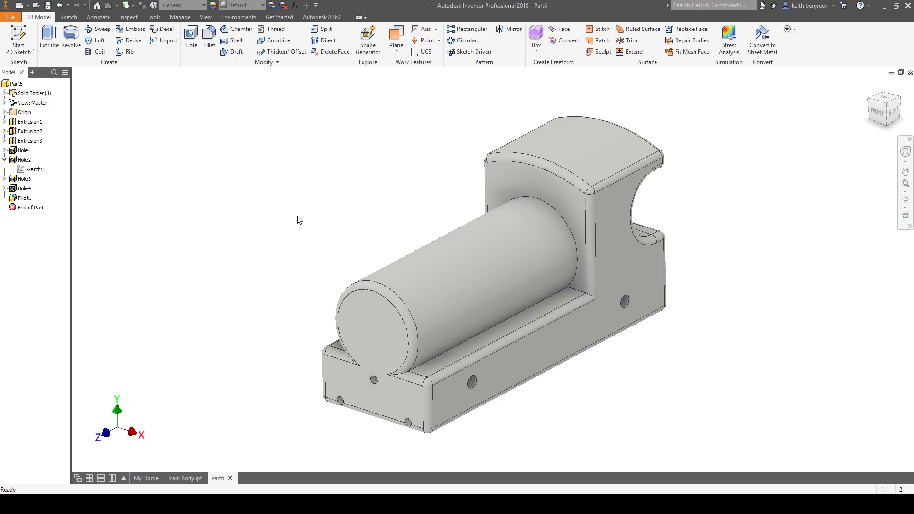
# Create a work plane offset 1.375+0.75 in upward from the origin XZ plane, checking the boiler dimensions in the PDF drawing
pyautogui.click(5, 113)
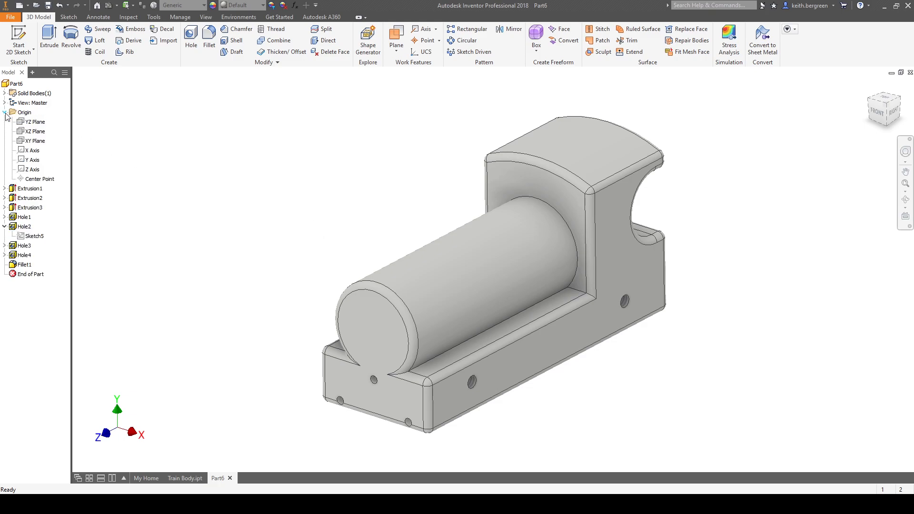
pyautogui.click(34, 134)
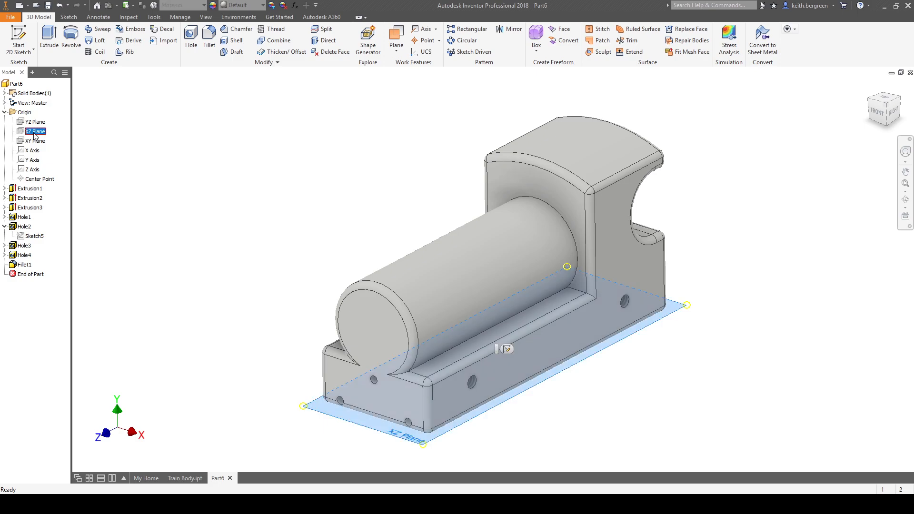
pyautogui.click(398, 50)
pyautogui.click(415, 91)
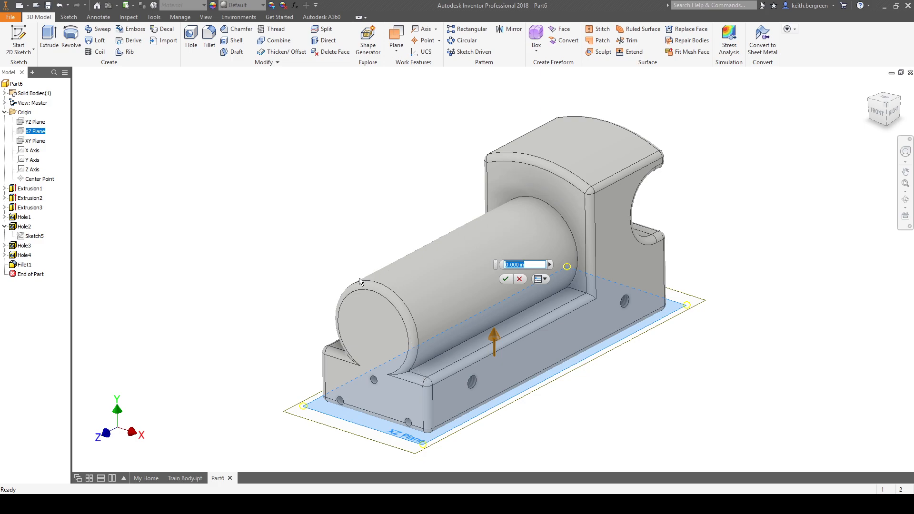
pyautogui.click(661, 503)
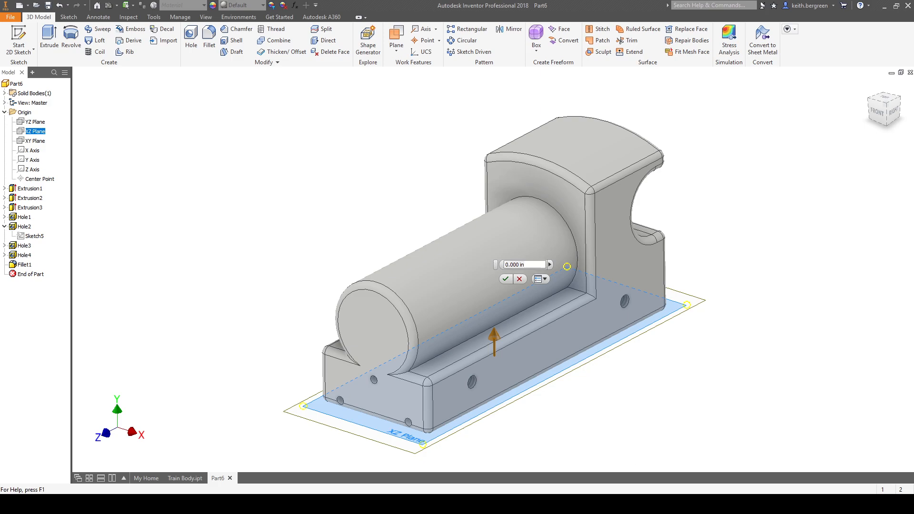
pyautogui.scroll(-5, 656, 361)
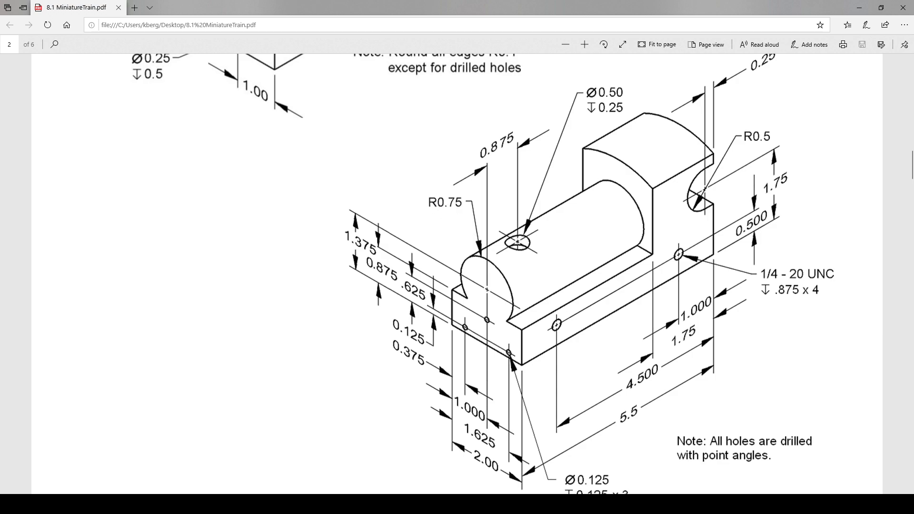
pyautogui.moveTo(495, 503)
pyautogui.click(495, 464)
pyautogui.click(524, 265)
pyautogui.moveTo(526, 264); pyautogui.dragTo(482, 265)
pyautogui.write('1.375+0.75')
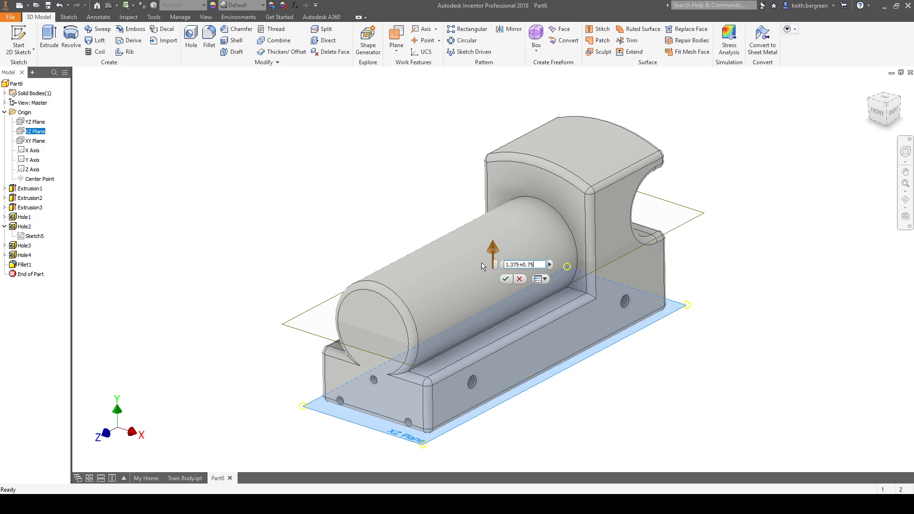
pyautogui.click(505, 279)
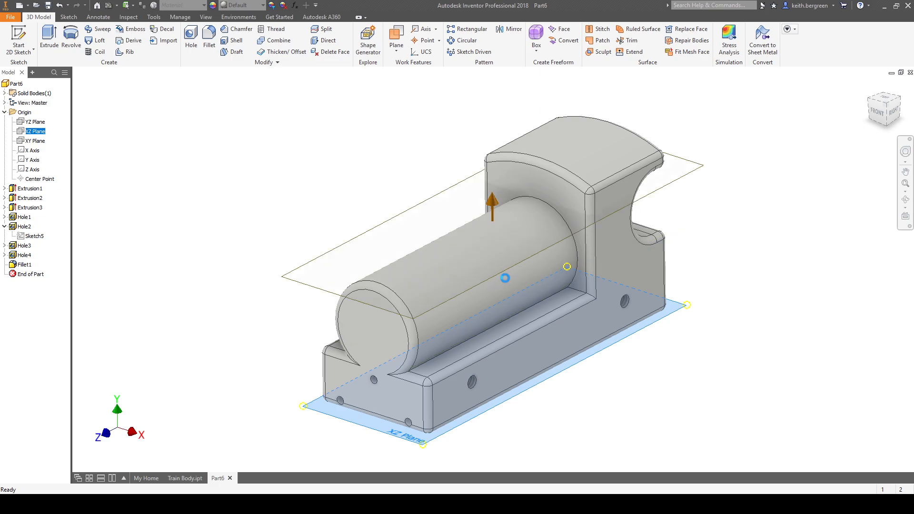
# Start a sketch on the new work plane at the top of the boiler
pyautogui.click(906, 204)
pyautogui.moveTo(489, 288); pyautogui.dragTo(510, 347)
pyautogui.press('Escape')
pyautogui.click(332, 316)
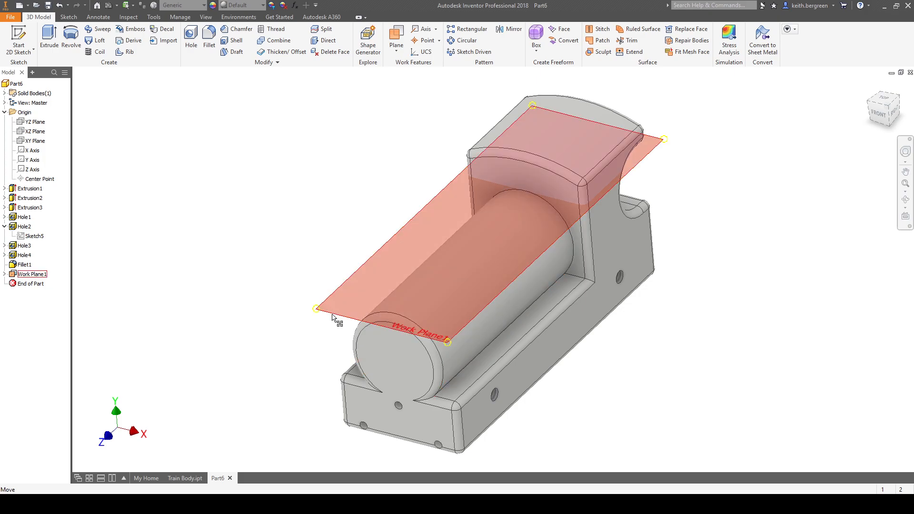
pyautogui.press('s')
pyautogui.click(359, 306)
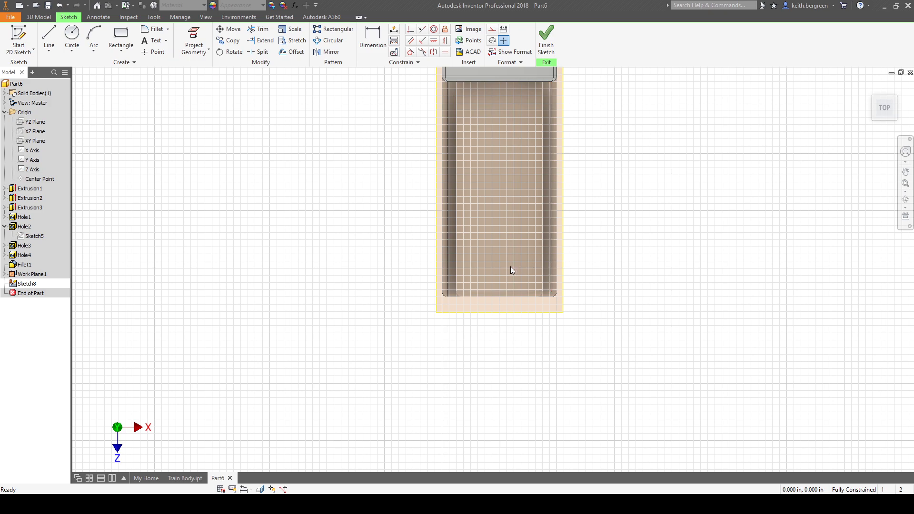
# Place a sketch point on the boiler's centreline, about 0.72 in behind its front face
pyautogui.scroll(-3, 509, 267)
pyautogui.moveTo(504, 256)
pyautogui.mouseDown(button='middle')
pyautogui.moveTo(490, 268)
pyautogui.moveTo(491, 286)
pyautogui.mouseUp(button='middle')
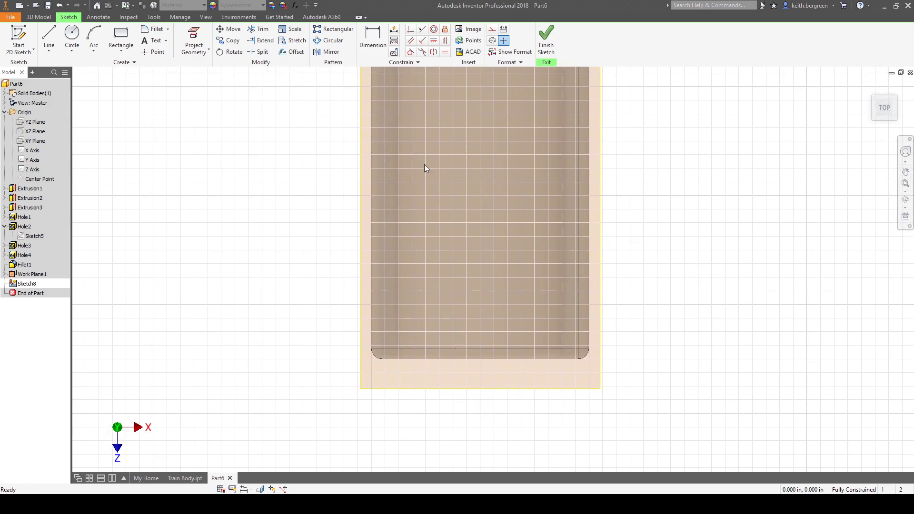
pyautogui.click(153, 54)
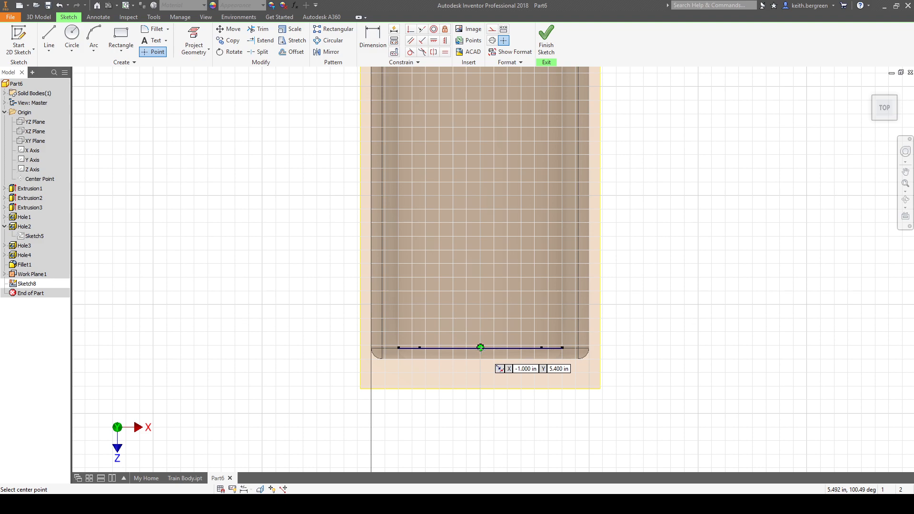
pyautogui.click(480, 281)
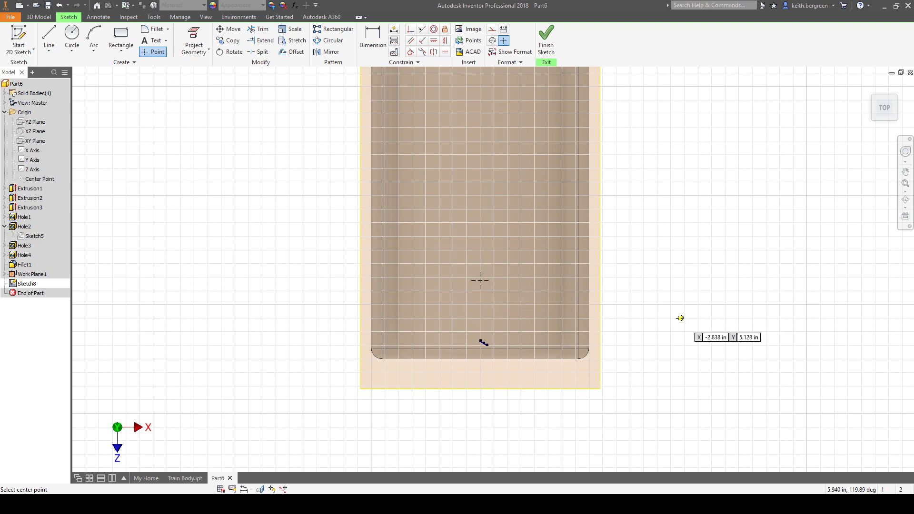
pyautogui.press('Escape')
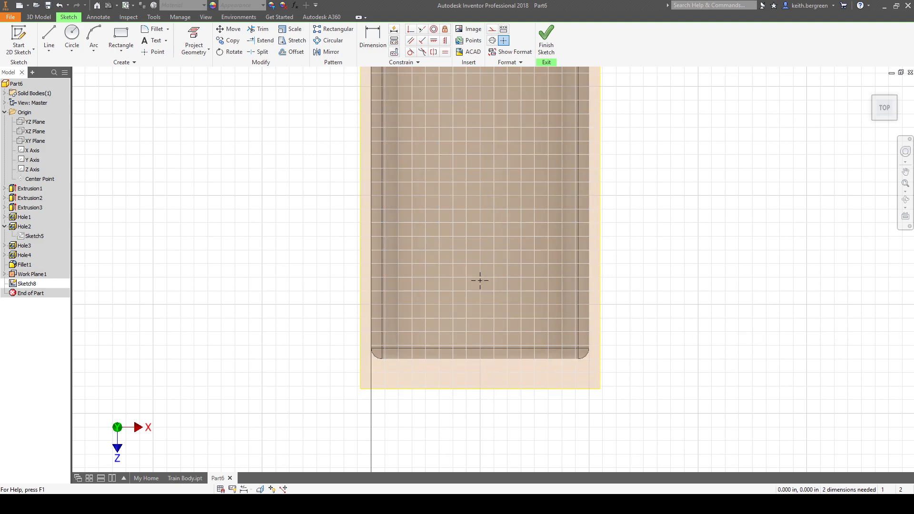
# Dimension the point 0.875 in from the boiler's front edge per the PDF drawing, and finish the sketch
pyautogui.hotkey('alt', 'Tab')
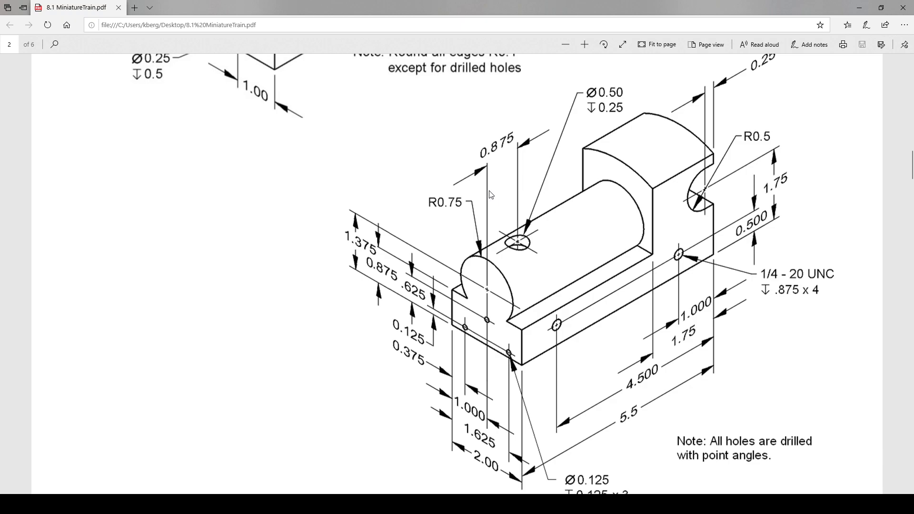
pyautogui.hotkey('alt', 'Tab')
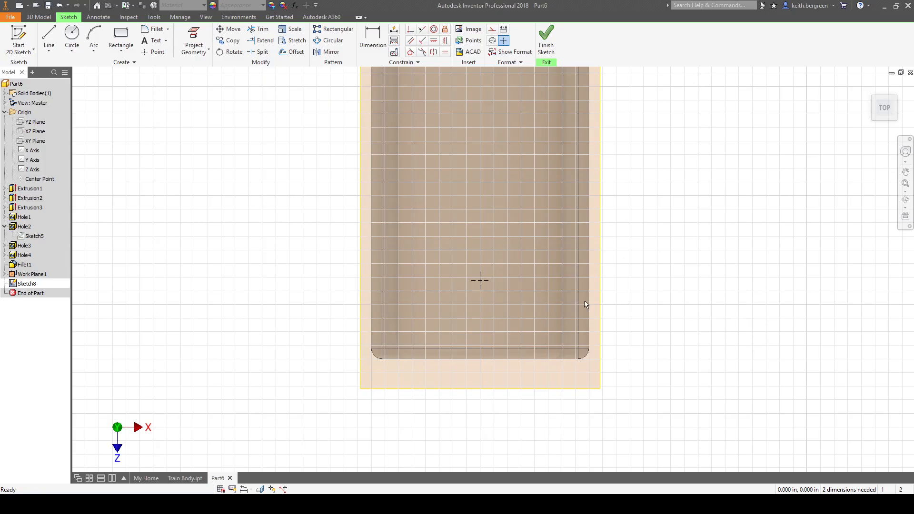
pyautogui.click(381, 39)
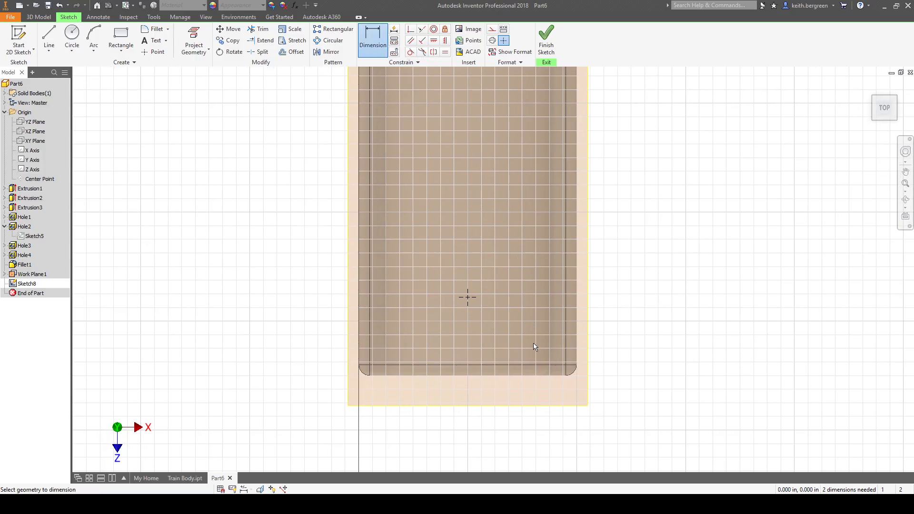
pyautogui.click(468, 376)
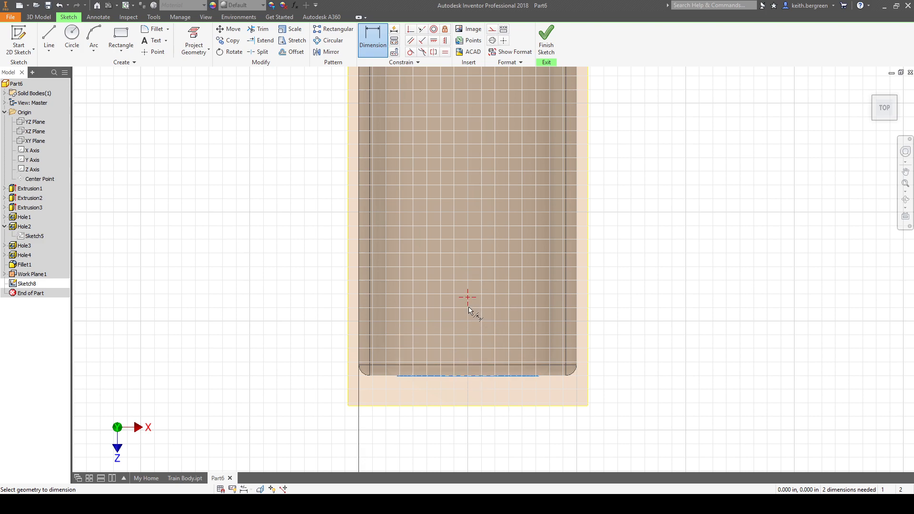
pyautogui.click(467, 299)
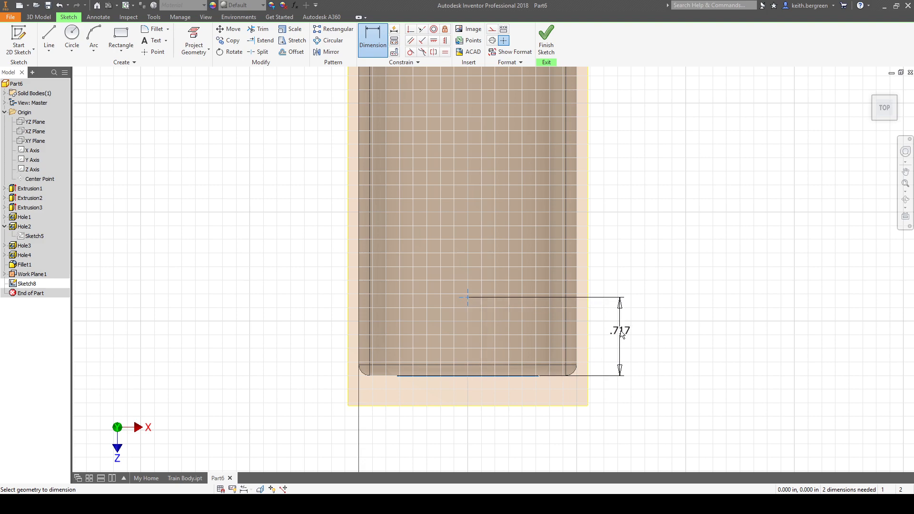
pyautogui.click(621, 332)
pyautogui.write('.875')
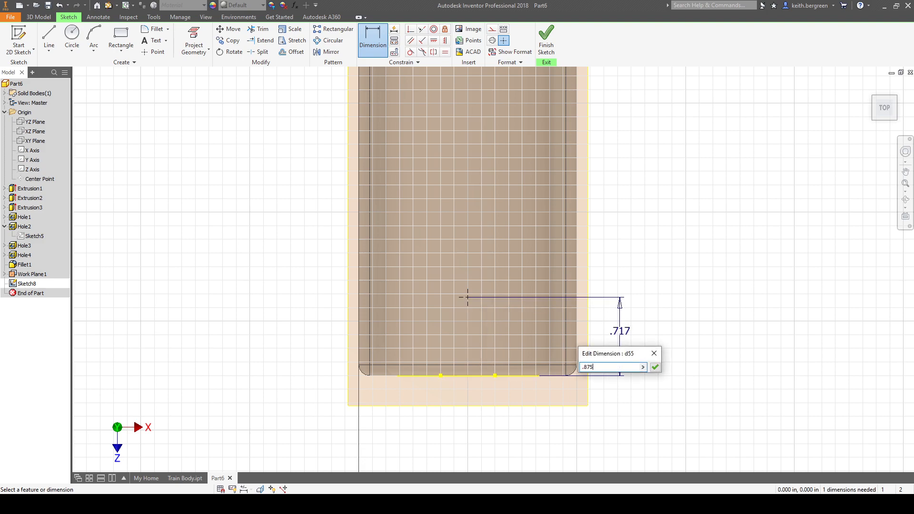
pyautogui.press('Return')
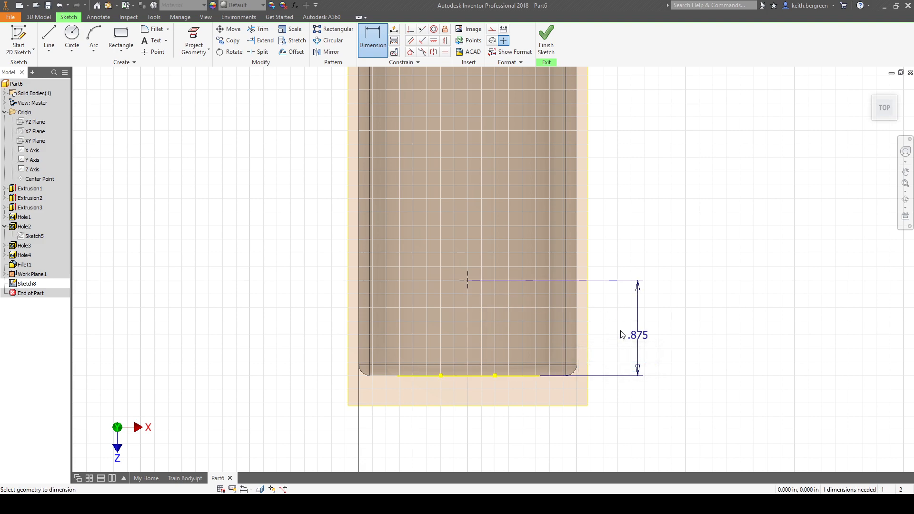
pyautogui.click(545, 38)
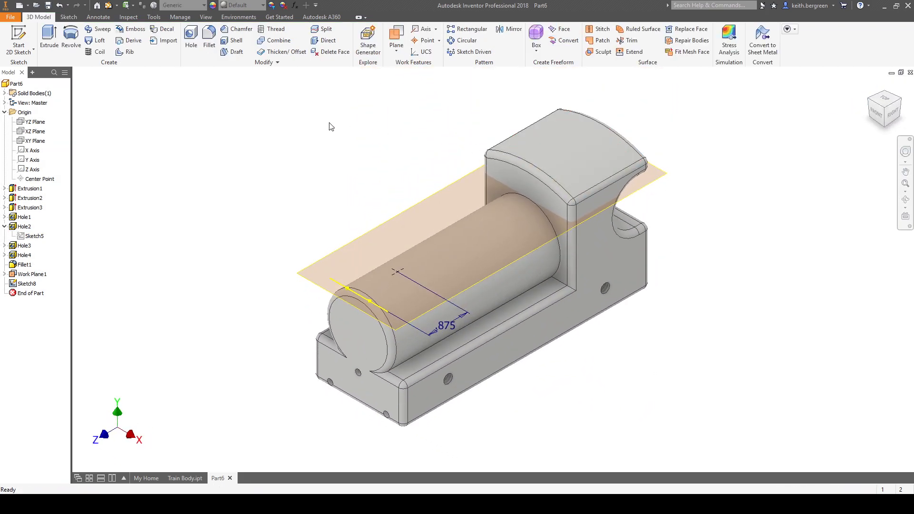
# Drill a 0.5 in diameter, 0.25 in deep hole at the sketch point per the PDF drawing, and hide the work plane
pyautogui.click(191, 42)
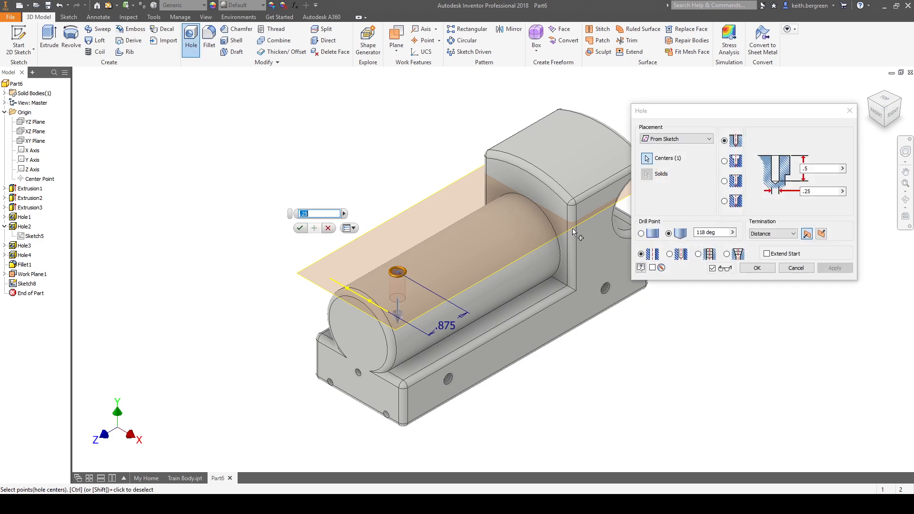
pyautogui.hotkey('alt', 'Tab')
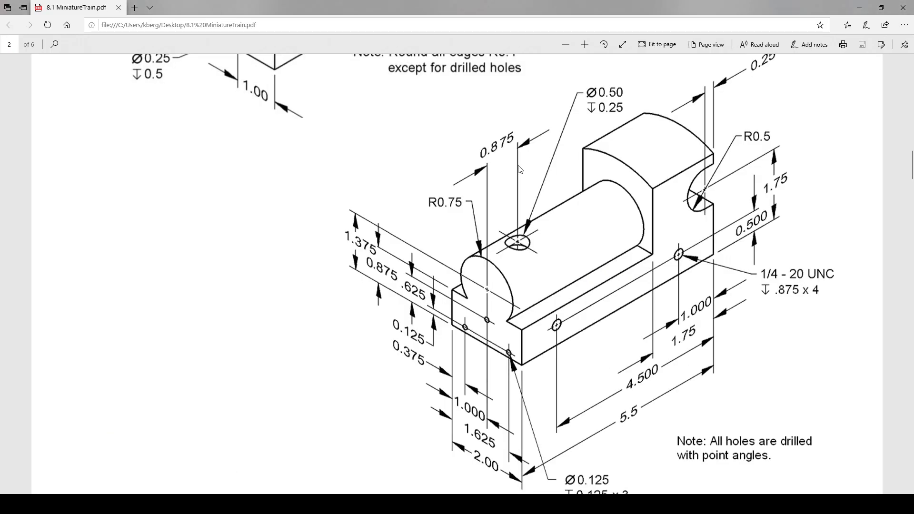
pyautogui.scroll(1, 526, 255)
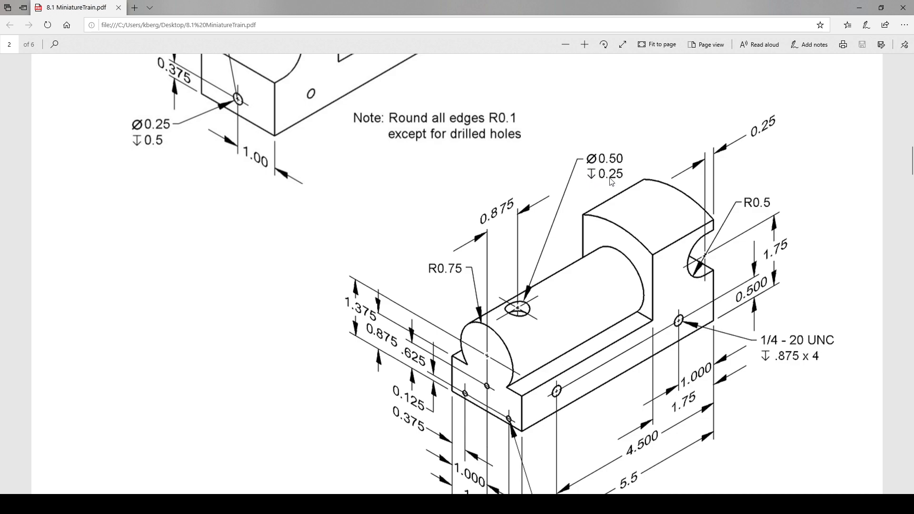
pyautogui.hotkey('alt', 'Tab')
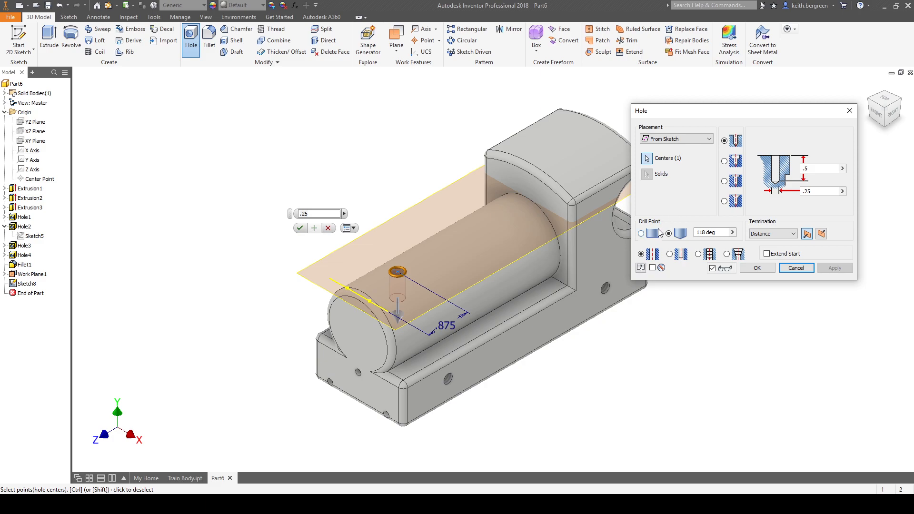
pyautogui.click(809, 169)
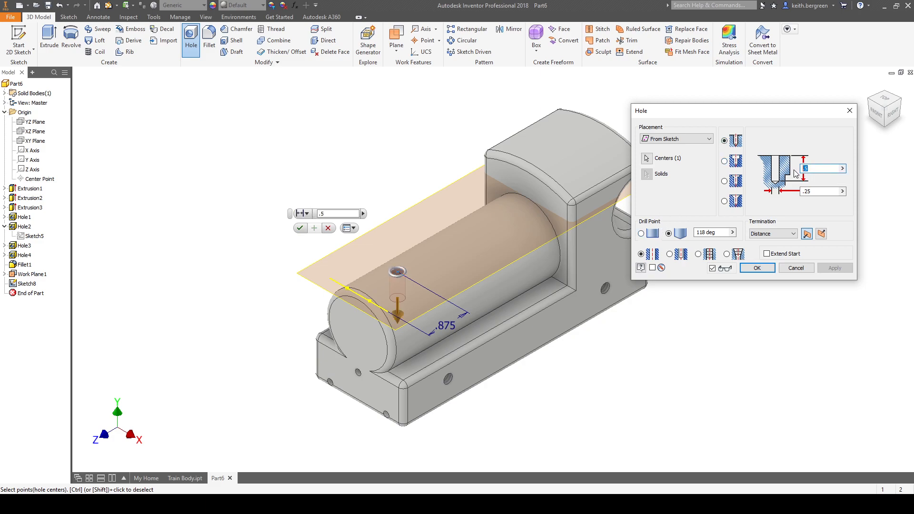
pyautogui.write('.2')
pyautogui.press('Tab')
pyautogui.write('.5')
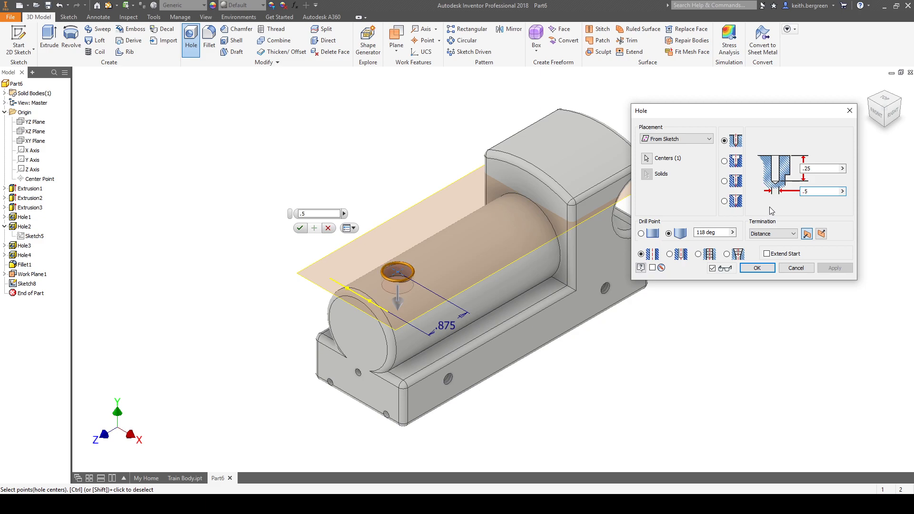
pyautogui.click(767, 269)
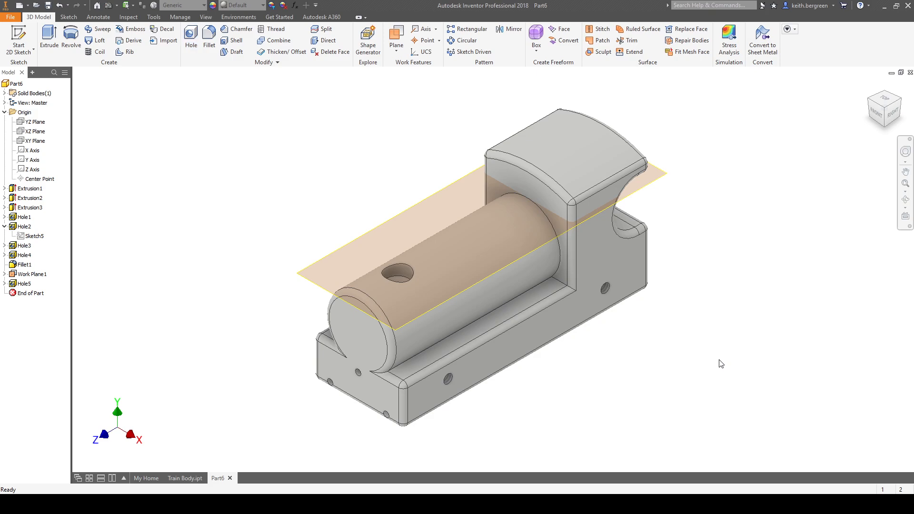
pyautogui.rightClick(38, 274)
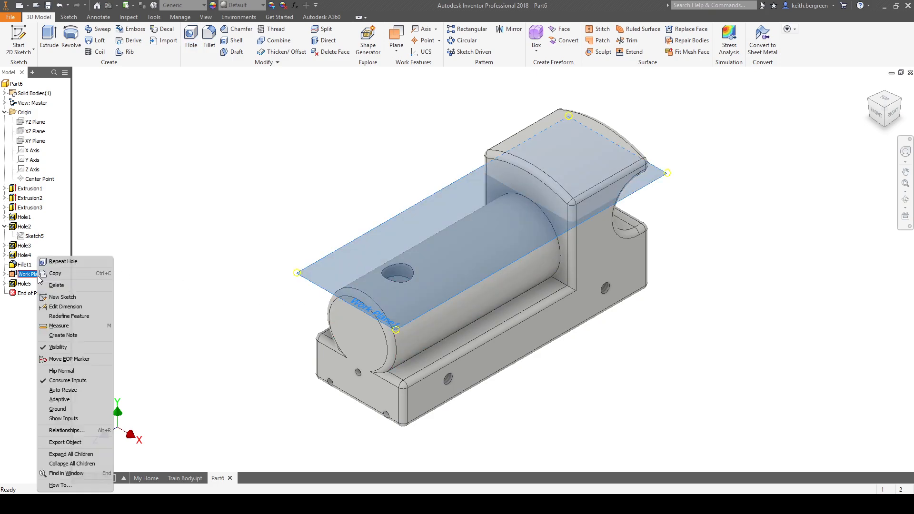
pyautogui.click(62, 348)
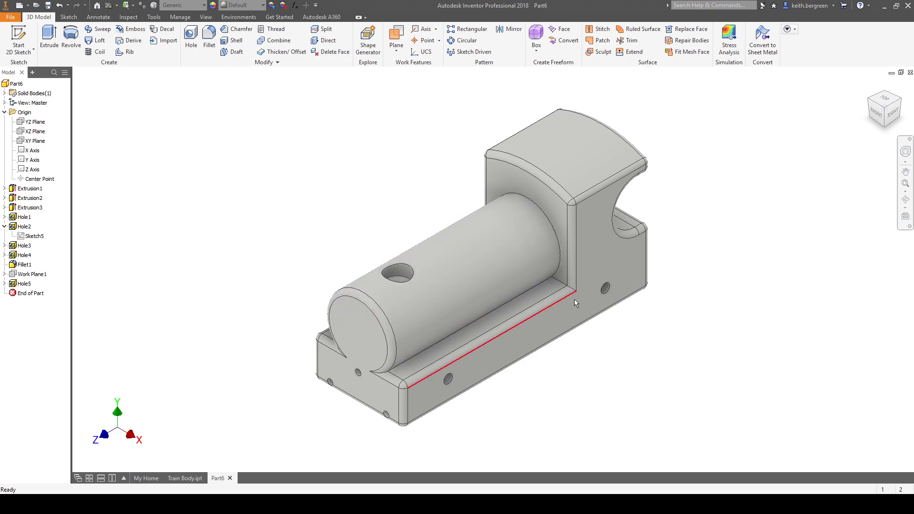